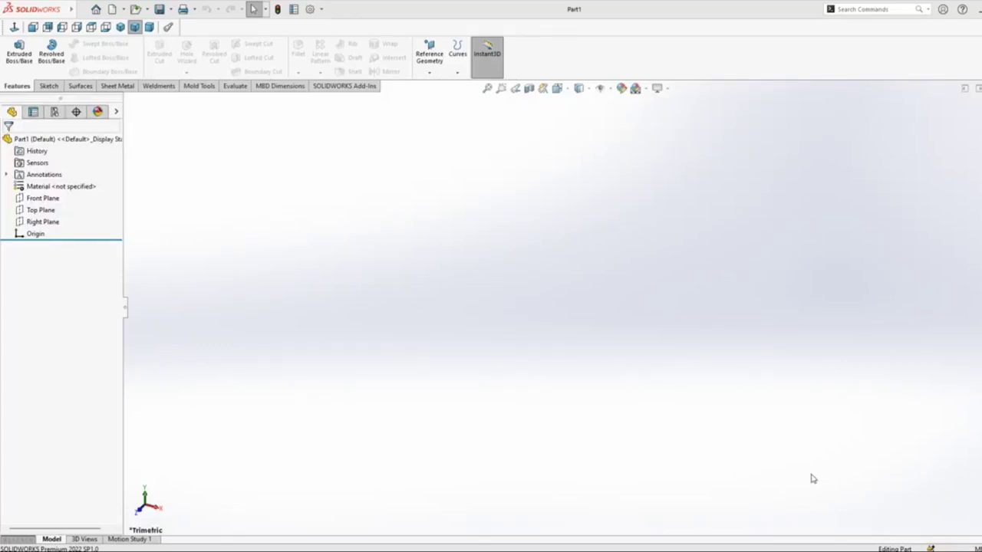
# Check the reference drawing, then draw a centre rectangle from the origin on the Front Plane.
pyautogui.click(476, 529)
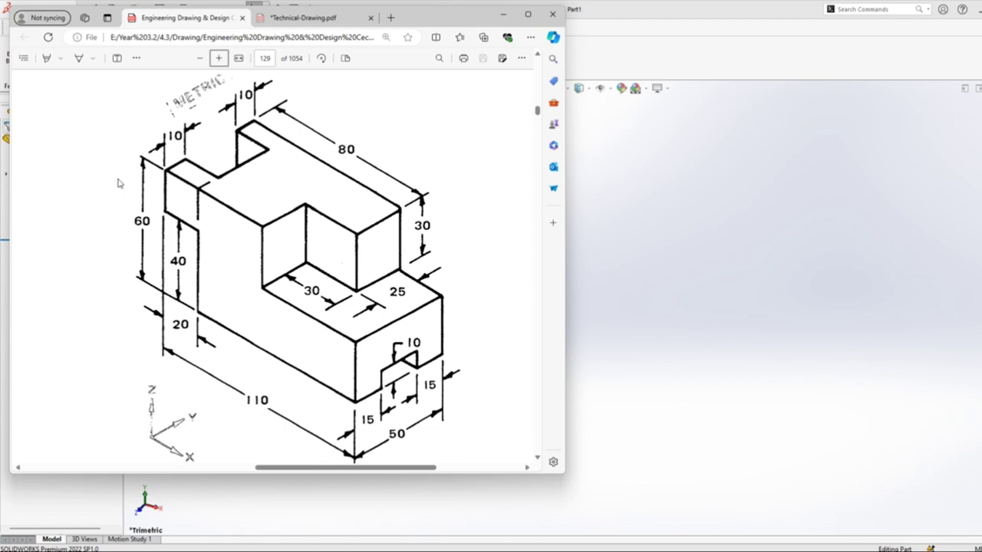
pyautogui.click(687, 312)
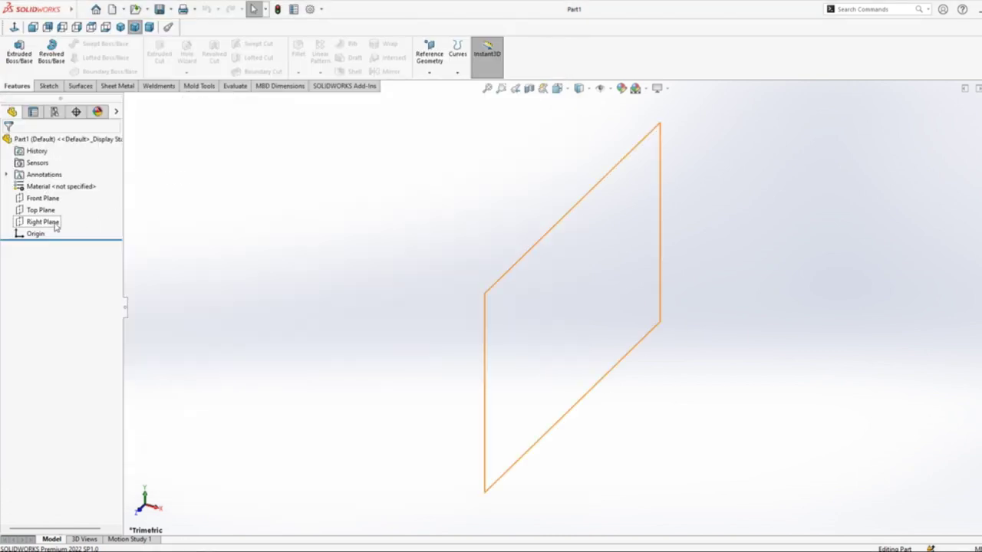
pyautogui.click(40, 199)
pyautogui.click(56, 183)
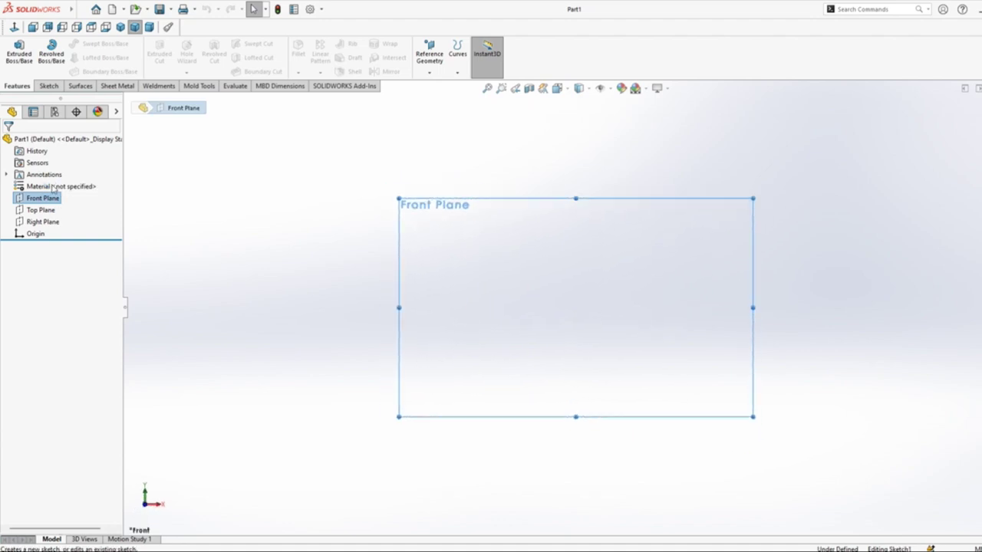
pyautogui.moveTo(247, 214); pyautogui.dragTo(250, 258, button='right')
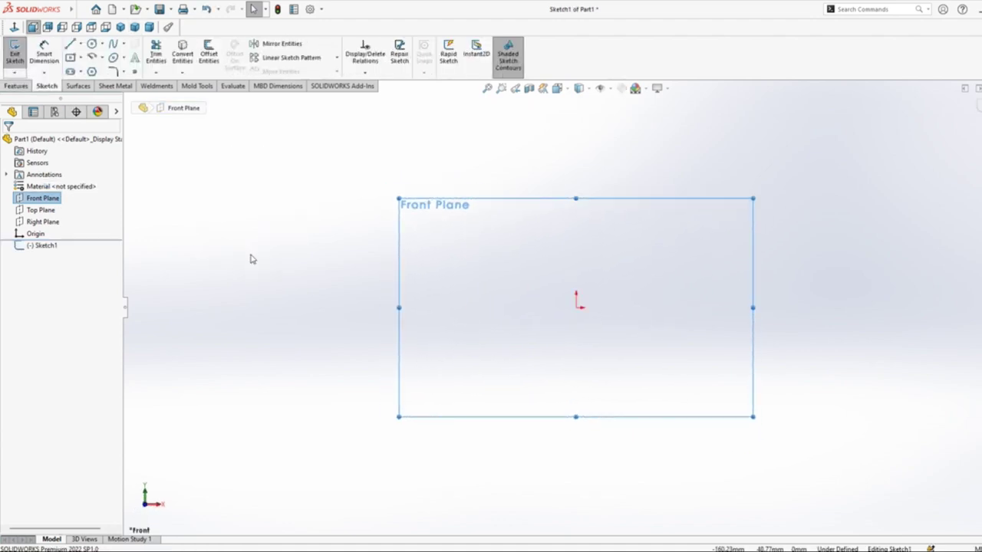
pyautogui.click(576, 308)
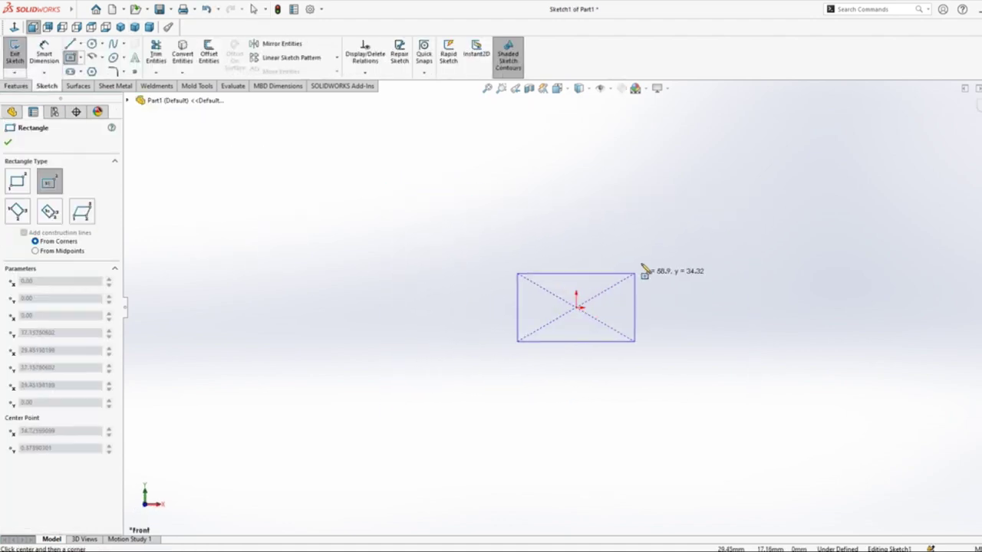
pyautogui.click(711, 240)
# Dimension the rectangle 60 mm tall and 110 mm wide.
pyautogui.moveTo(711, 234); pyautogui.dragTo(712, 170, button='right')
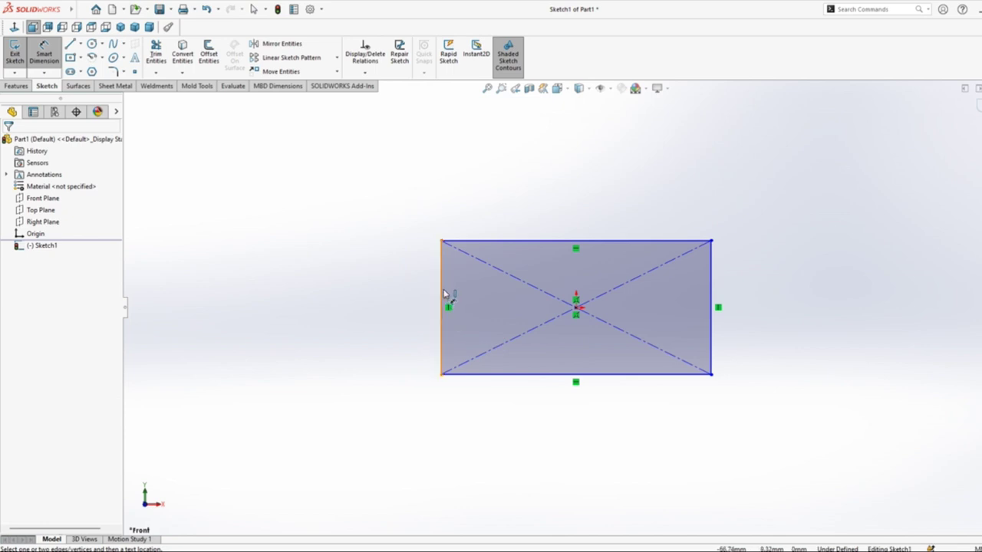
pyautogui.click(443, 295)
pyautogui.click(409, 303)
pyautogui.write('60')
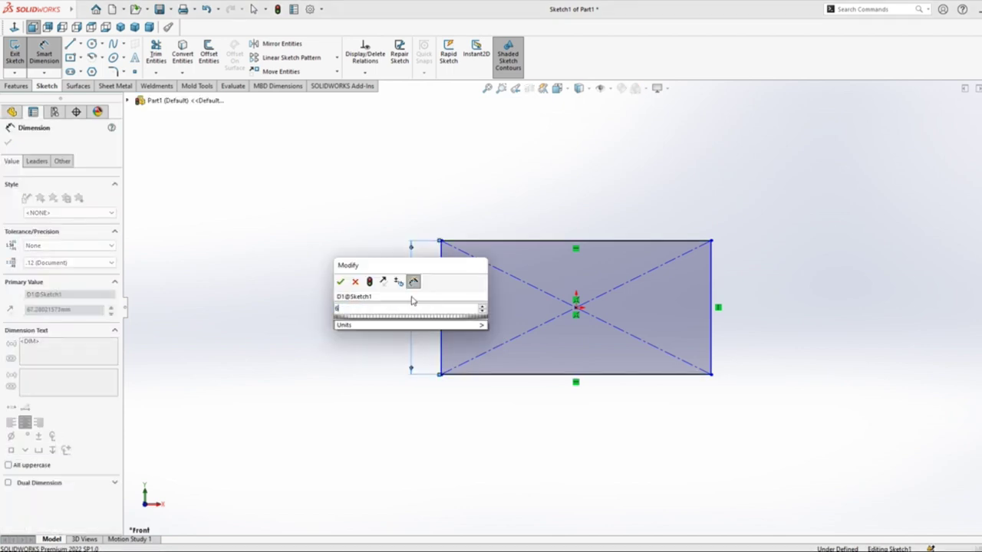
pyautogui.press('Return')
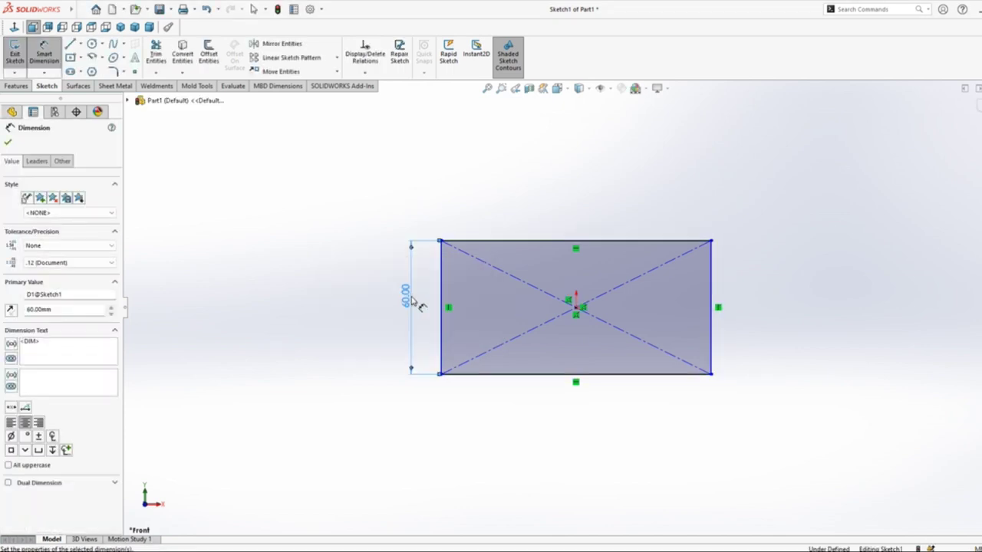
pyautogui.click(500, 240)
pyautogui.click(571, 426)
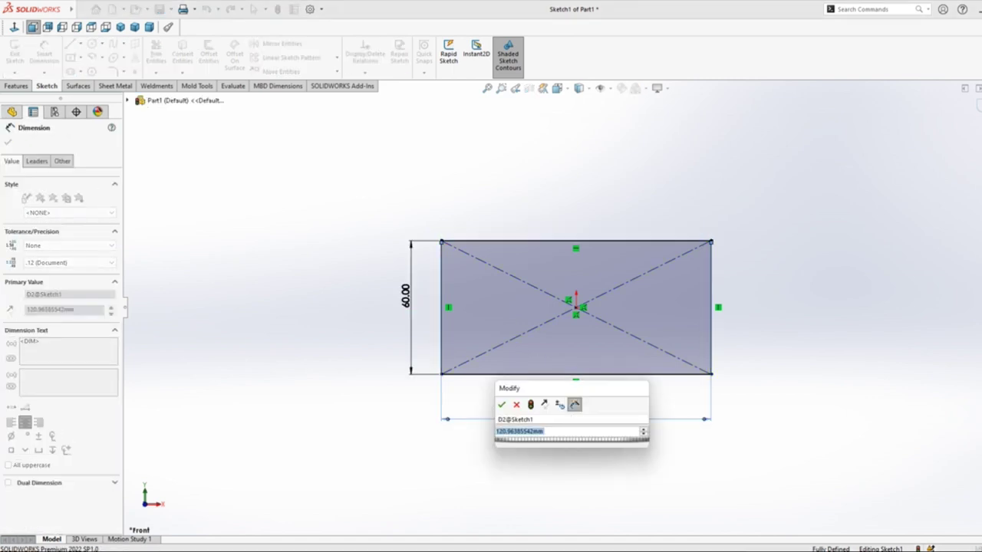
pyautogui.write('11')
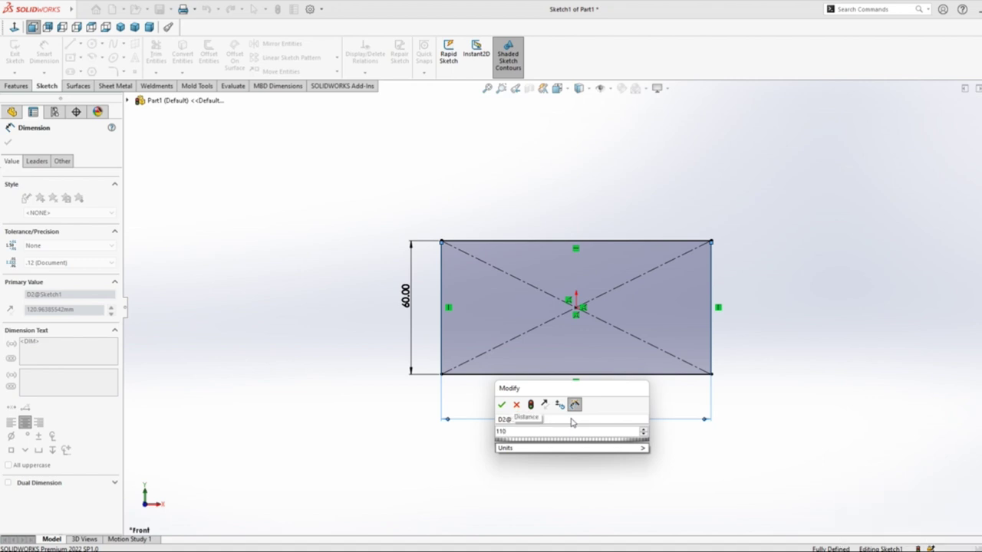
pyautogui.write('0')
pyautogui.press('Return')
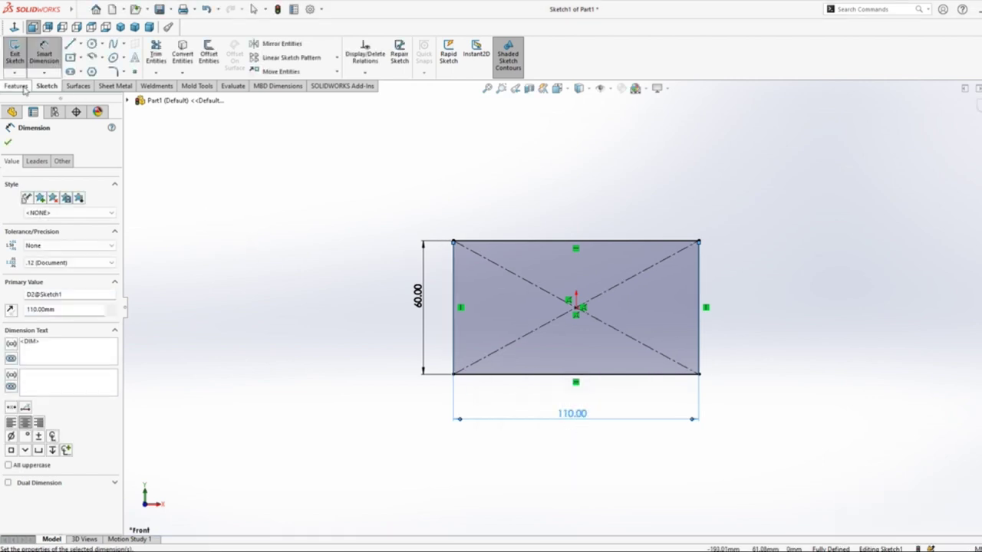
pyautogui.click(23, 87)
# Boss-extrude the 110 × 60 rectangle 50 mm blind in the reversed direction.
pyautogui.click(26, 52)
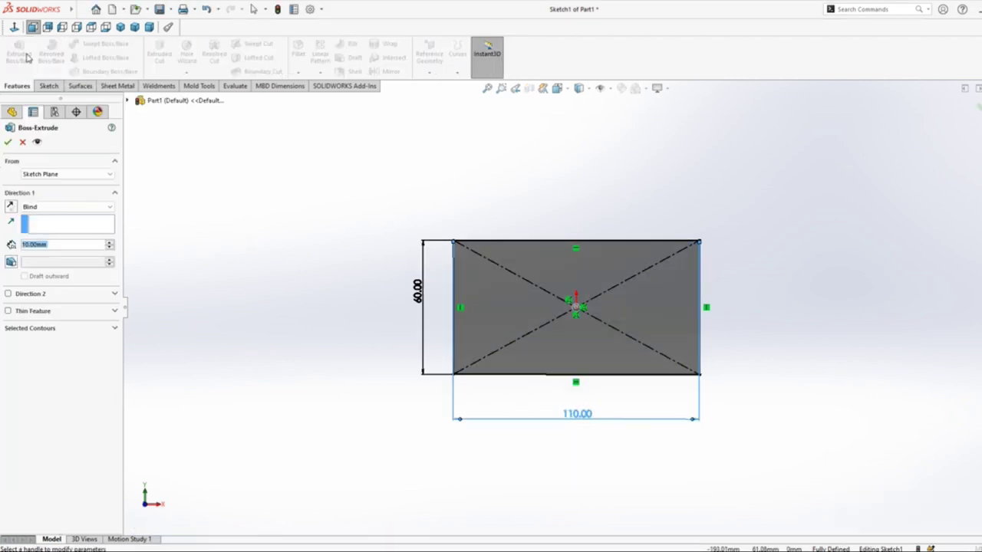
pyautogui.click(10, 207)
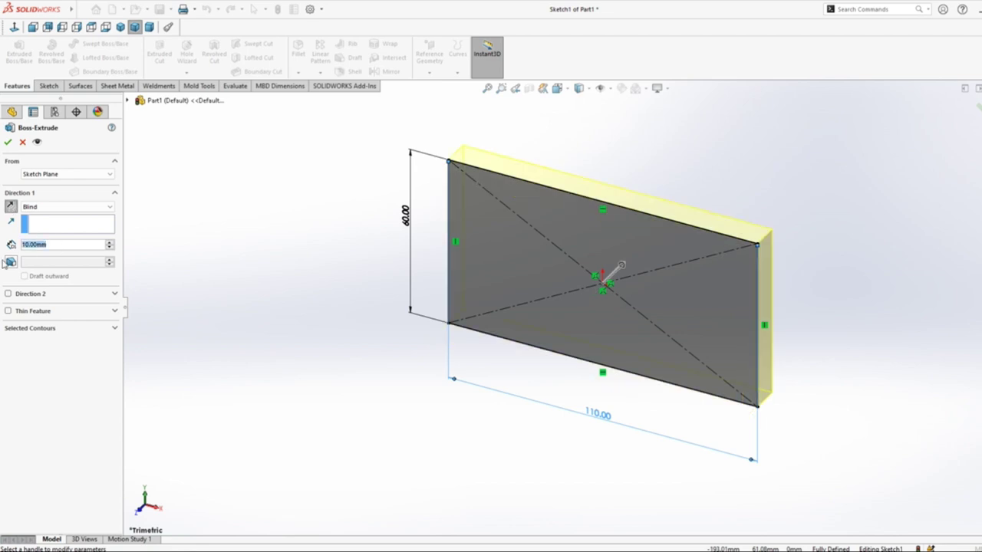
pyautogui.write('50')
pyautogui.press('Return')
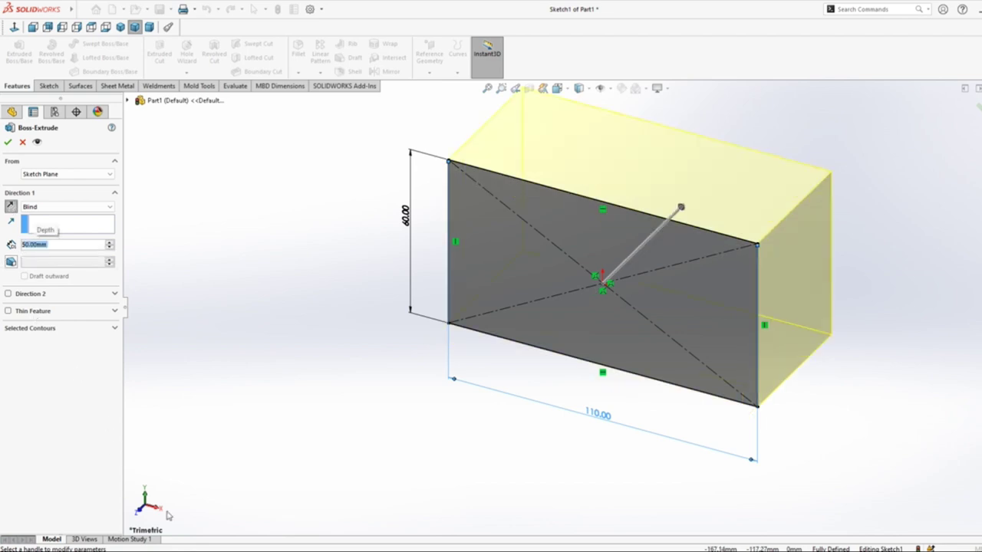
pyautogui.hotkey('alt', 's')
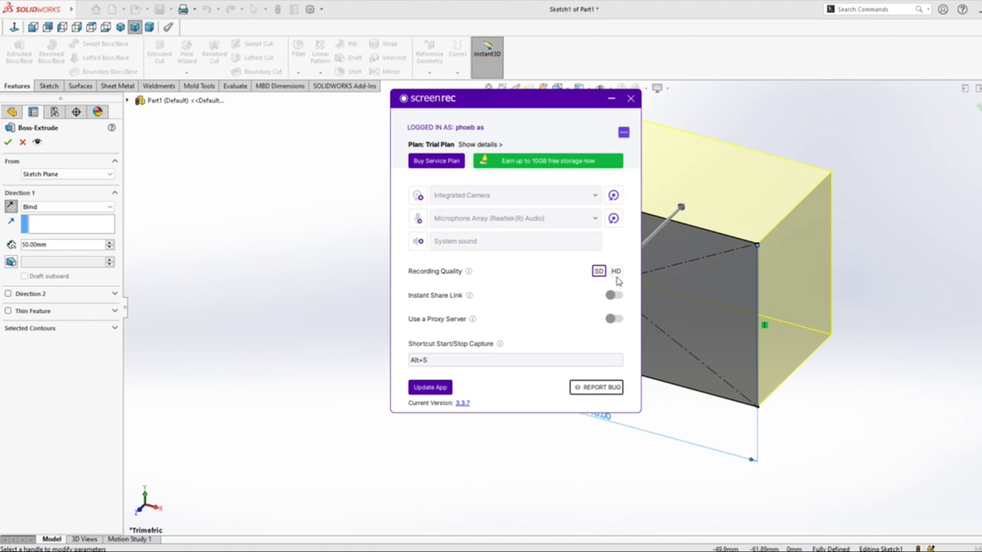
pyautogui.click(617, 277)
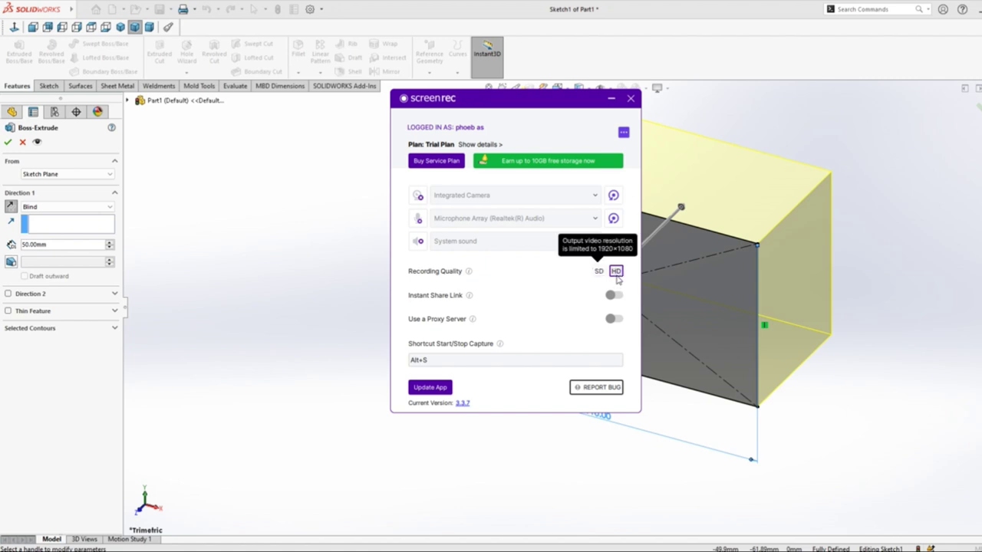
pyautogui.click(611, 100)
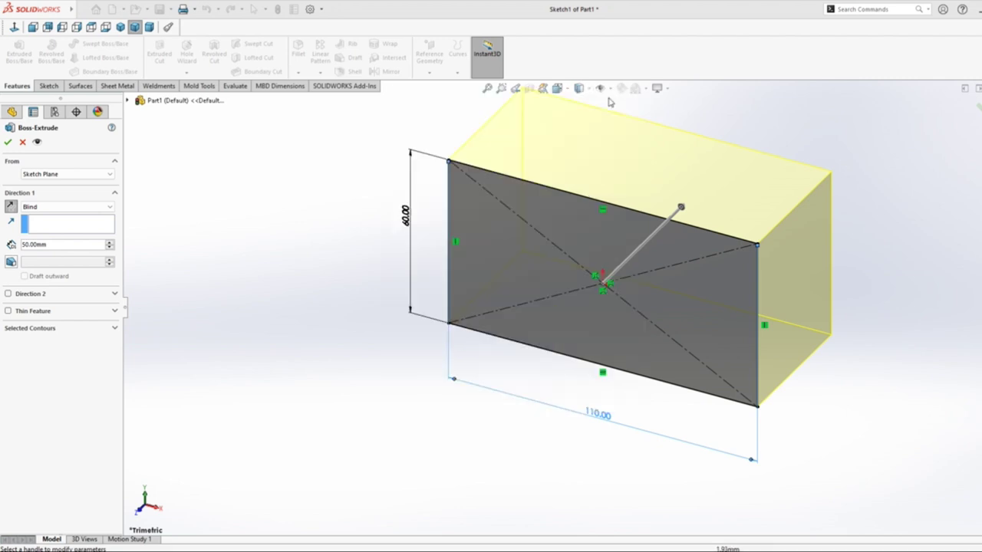
pyautogui.click(7, 143)
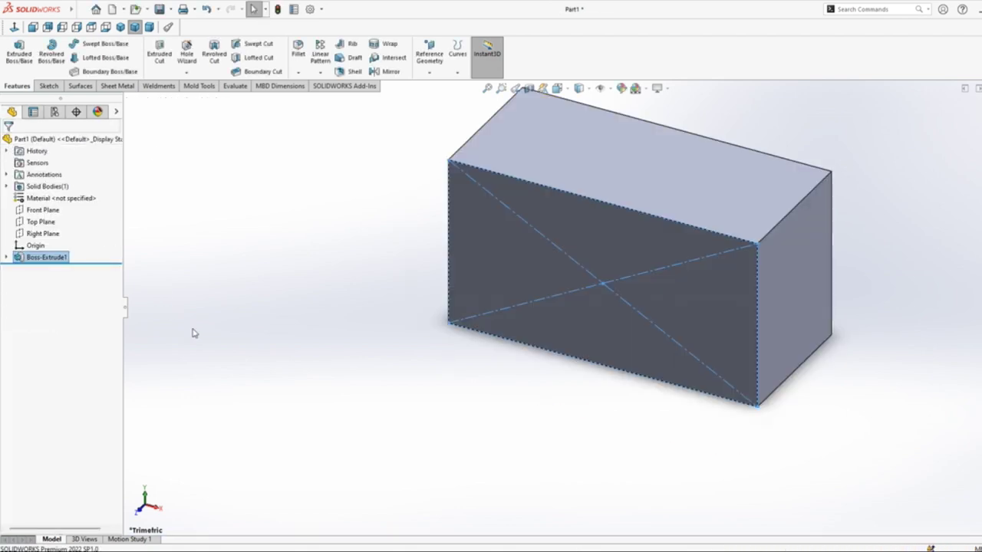
pyautogui.click(194, 333)
pyautogui.click(121, 26)
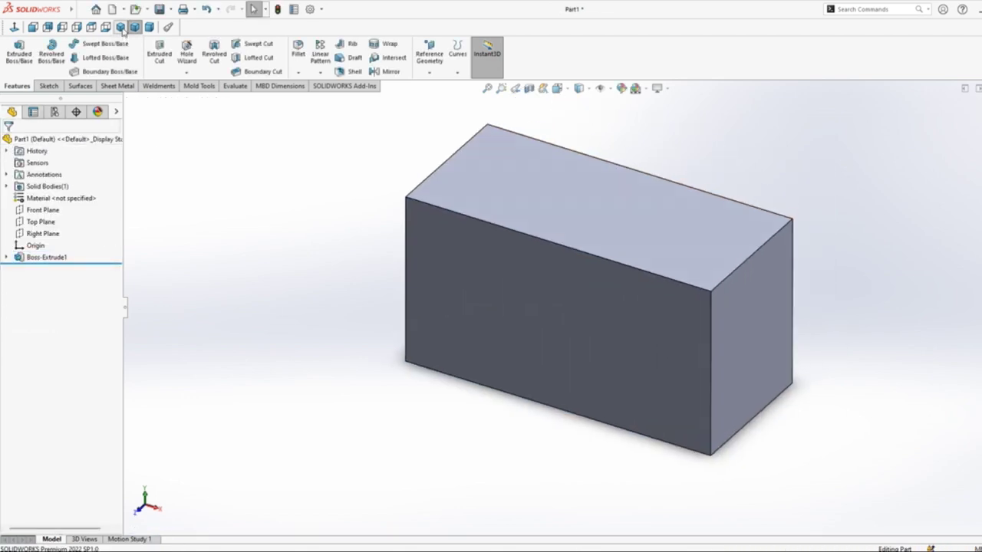
pyautogui.click(134, 27)
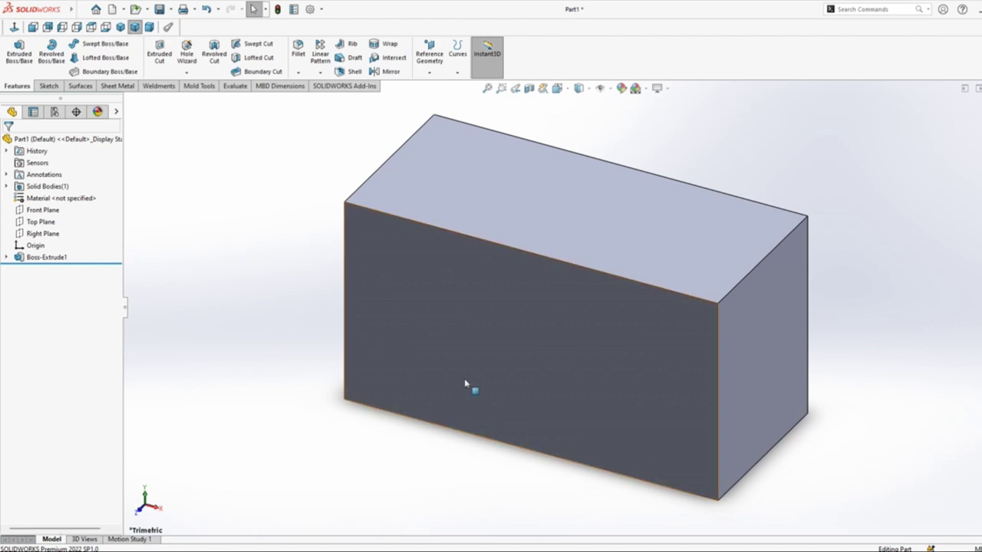
pyautogui.click(472, 537)
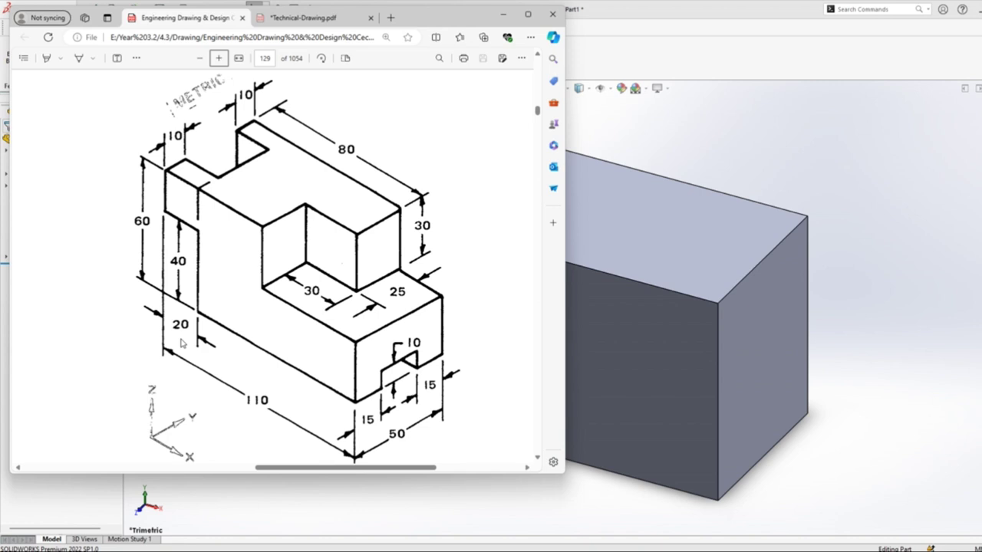
# Draw a corner rectangle from the lower-left corner of the block's front face.
pyautogui.click(427, 310)
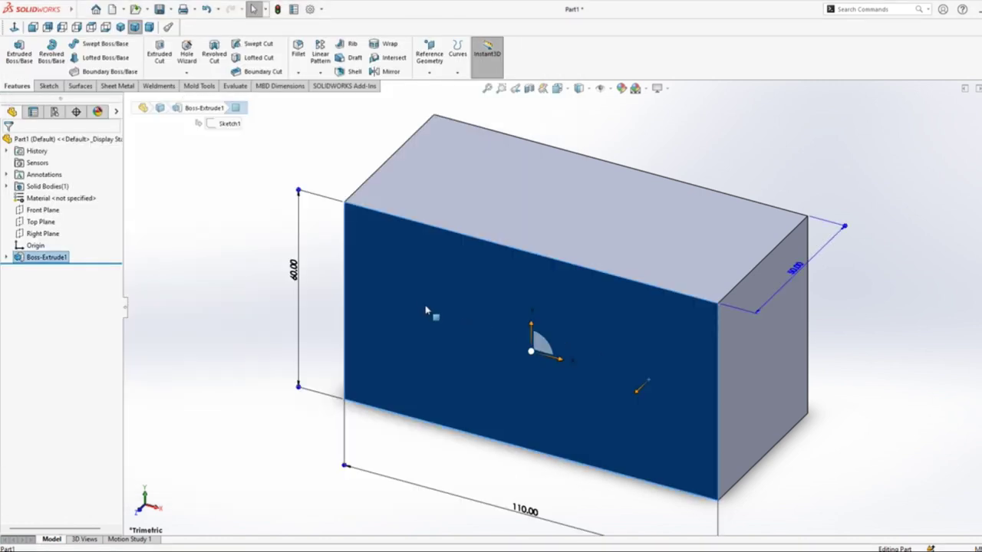
pyautogui.click(469, 270)
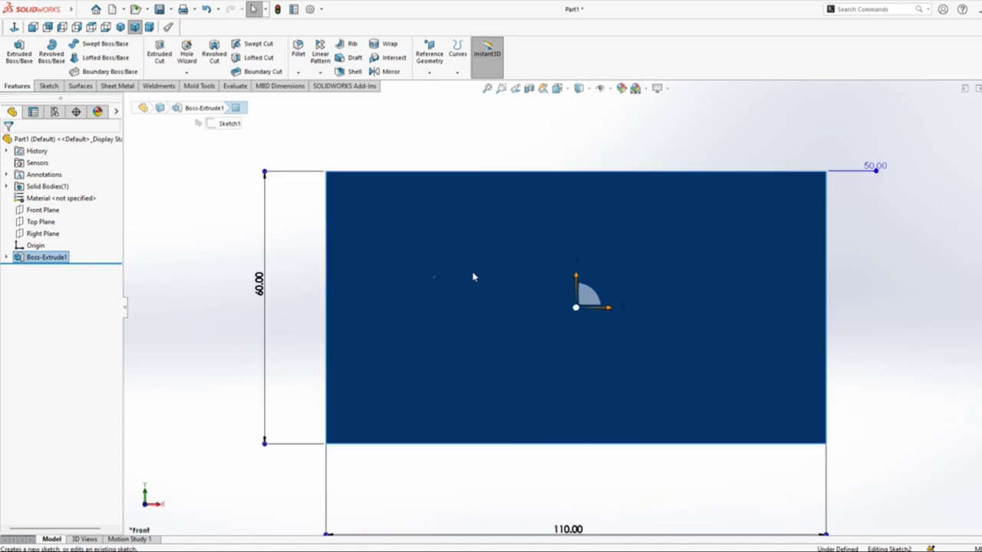
pyautogui.click(81, 58)
pyautogui.click(96, 70)
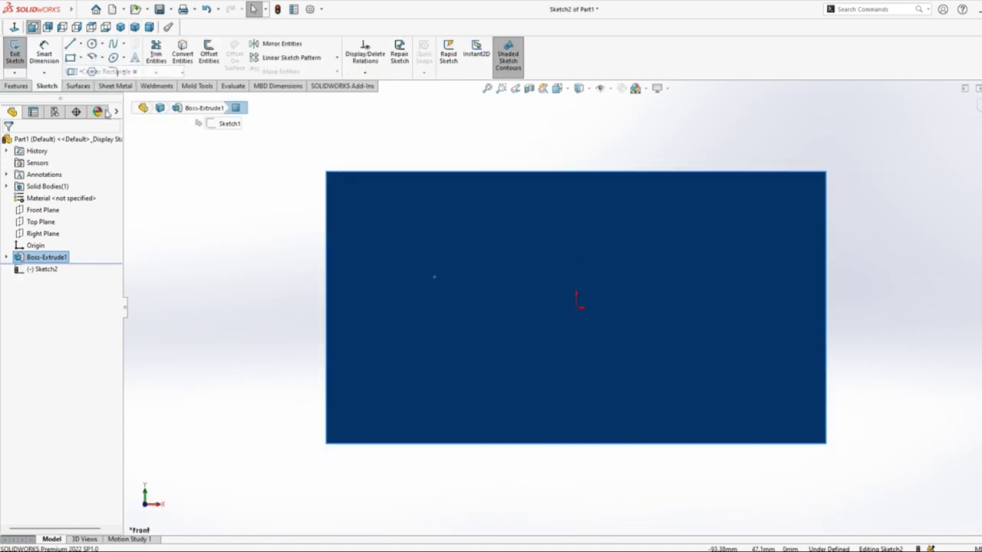
pyautogui.click(325, 445)
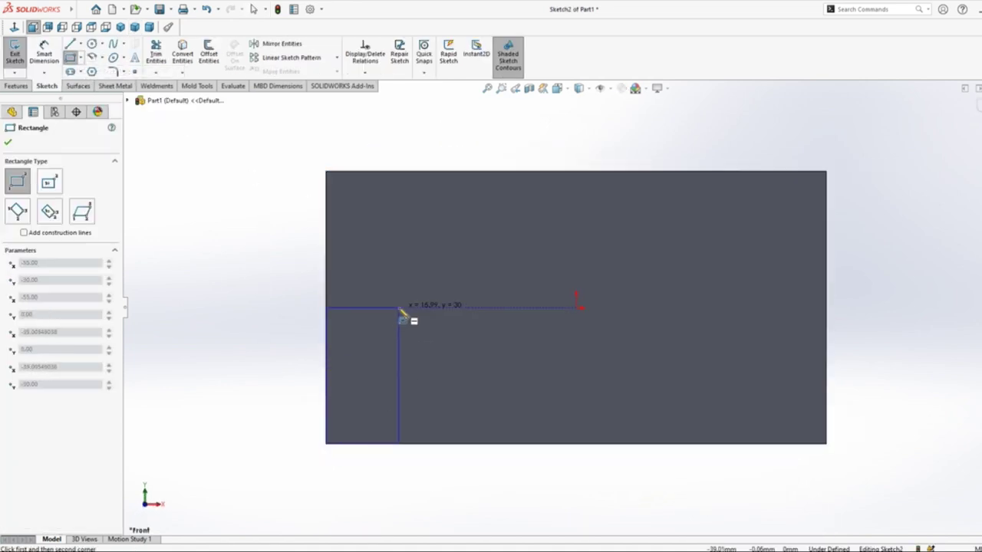
pyautogui.click(398, 307)
# Dimension the small rectangle 20 mm wide and 40 mm tall.
pyautogui.moveTo(259, 278); pyautogui.dragTo(258, 257, button='right')
pyautogui.click(349, 447)
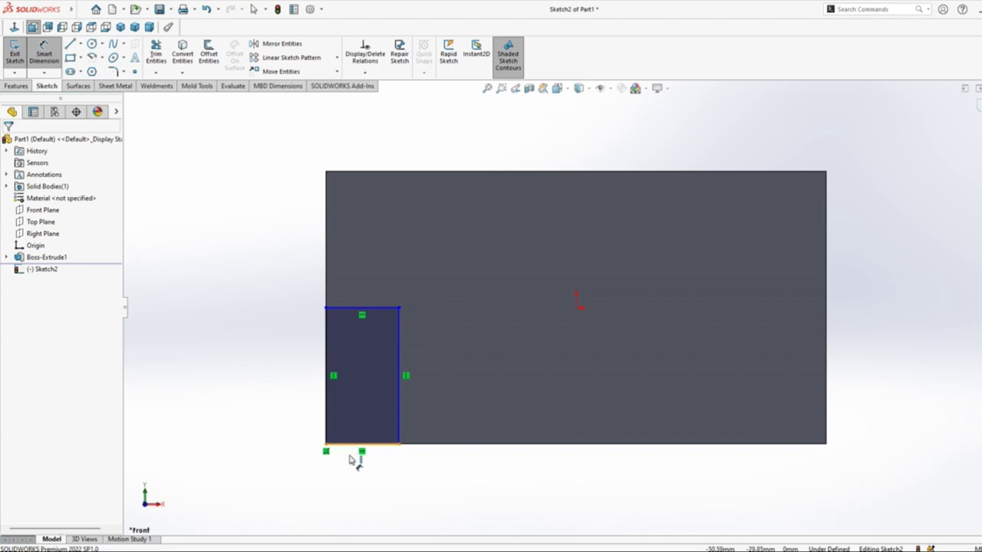
pyautogui.click(355, 500)
pyautogui.write('20')
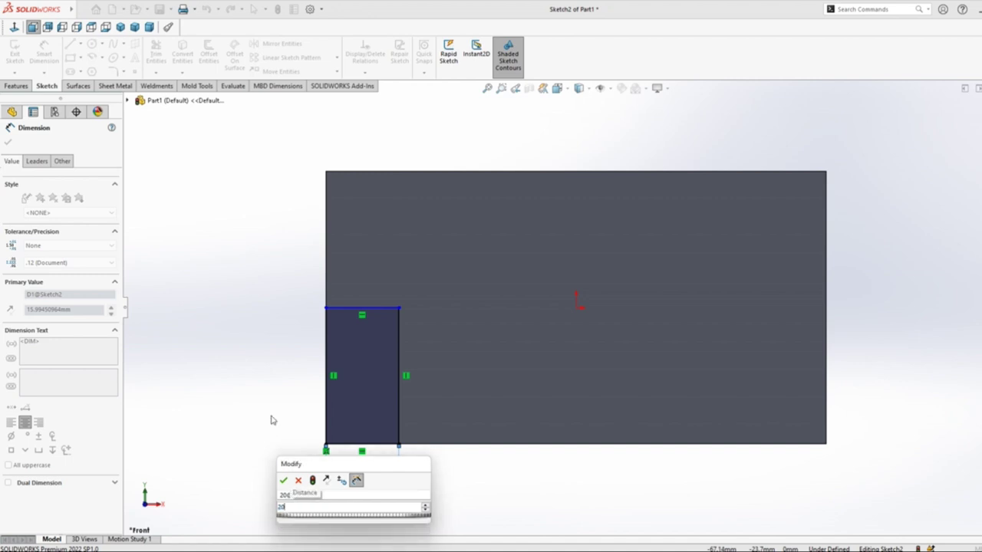
pyautogui.press('Escape')
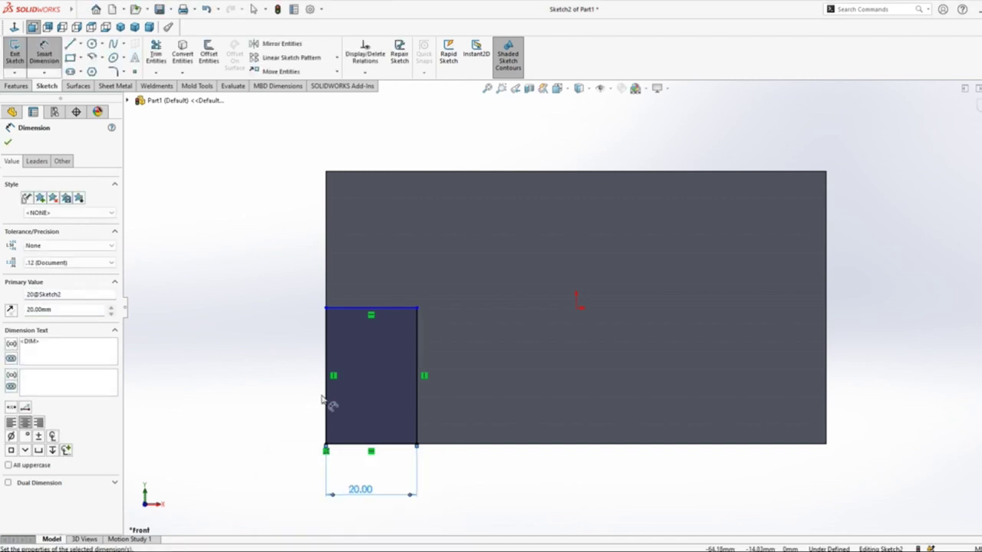
pyautogui.click(327, 403)
pyautogui.click(301, 388)
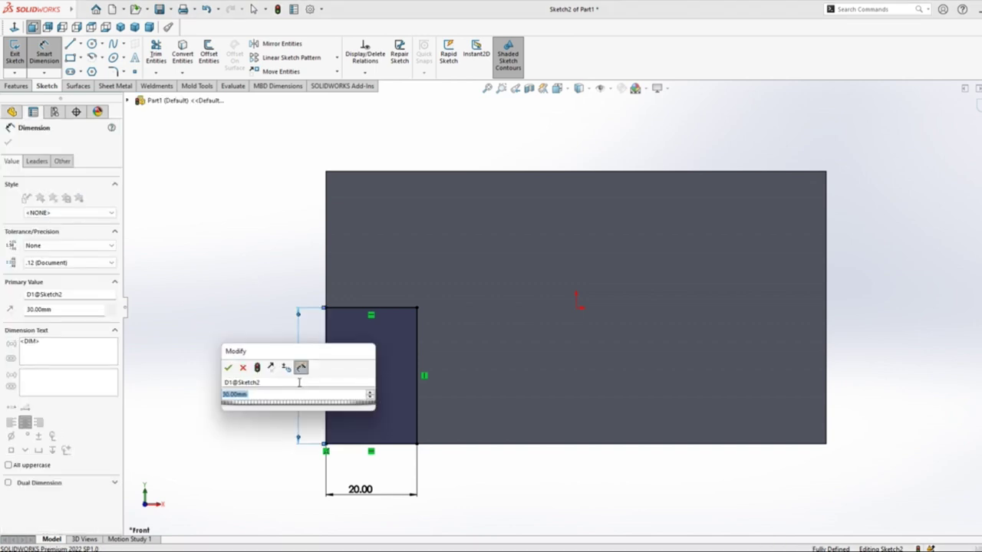
pyautogui.press('Return')
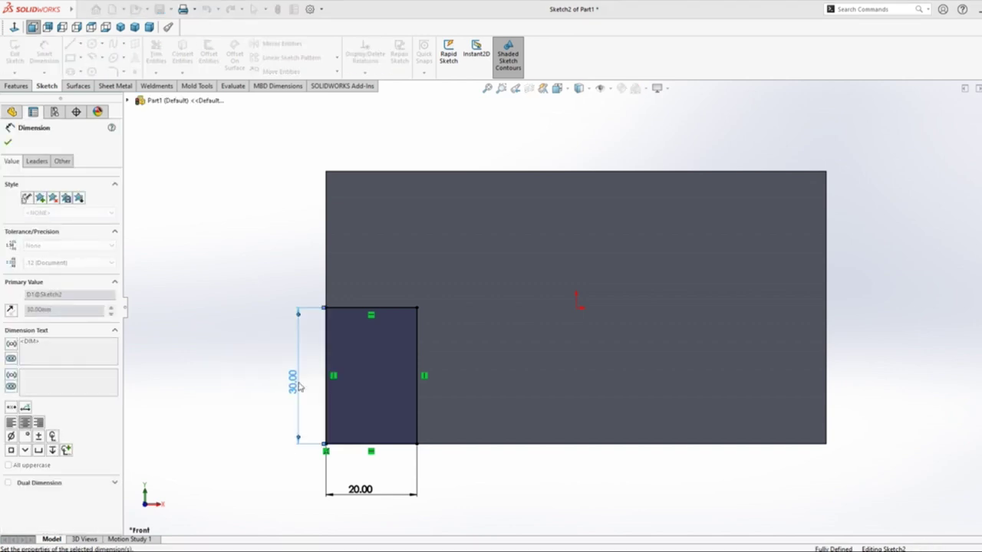
pyautogui.click(153, 224)
pyautogui.click(11, 87)
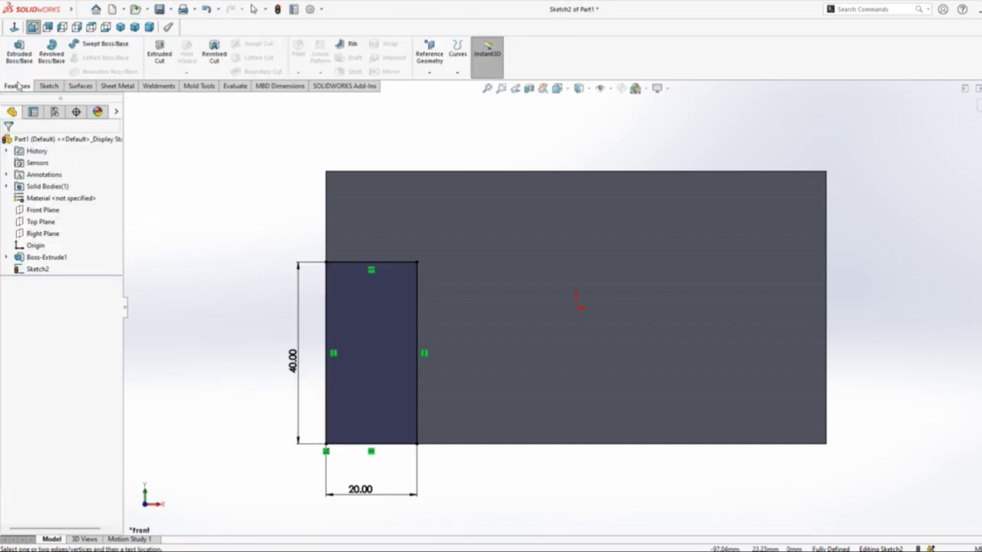
# Cut the 20 × 40 rectangle Through All, then switch to the reference drawing.
pyautogui.click(158, 55)
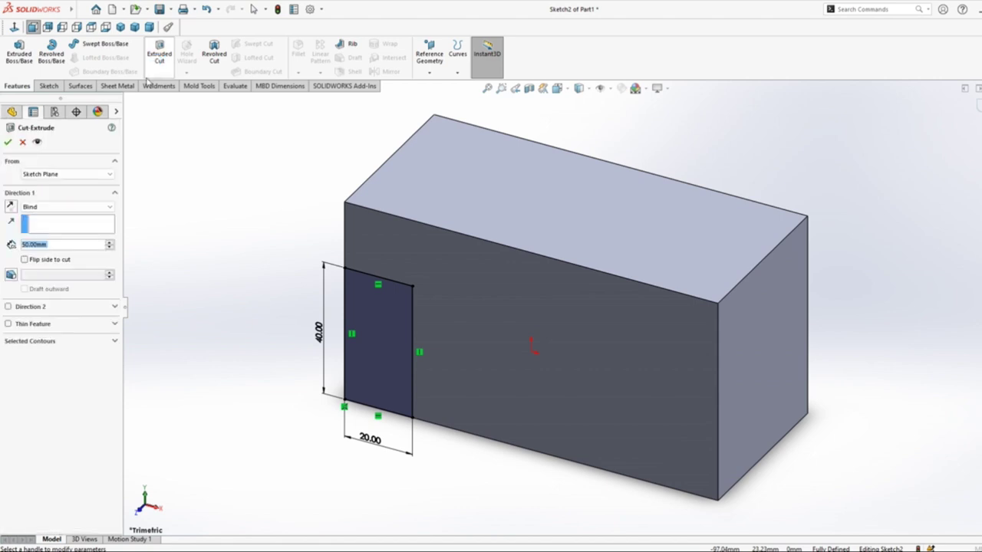
pyautogui.click(84, 207)
pyautogui.click(84, 214)
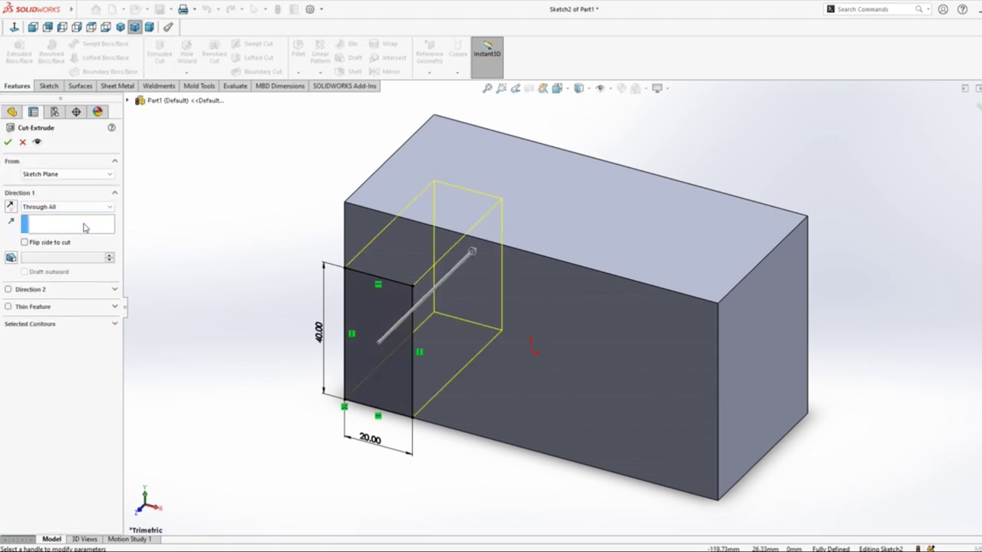
pyautogui.click(8, 142)
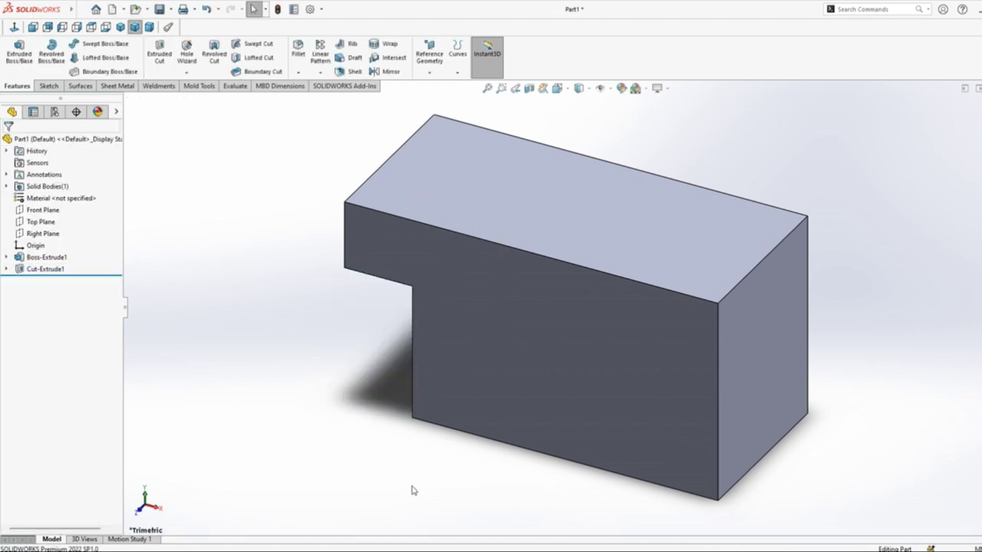
pyautogui.hotkey('alt', 'Tab')
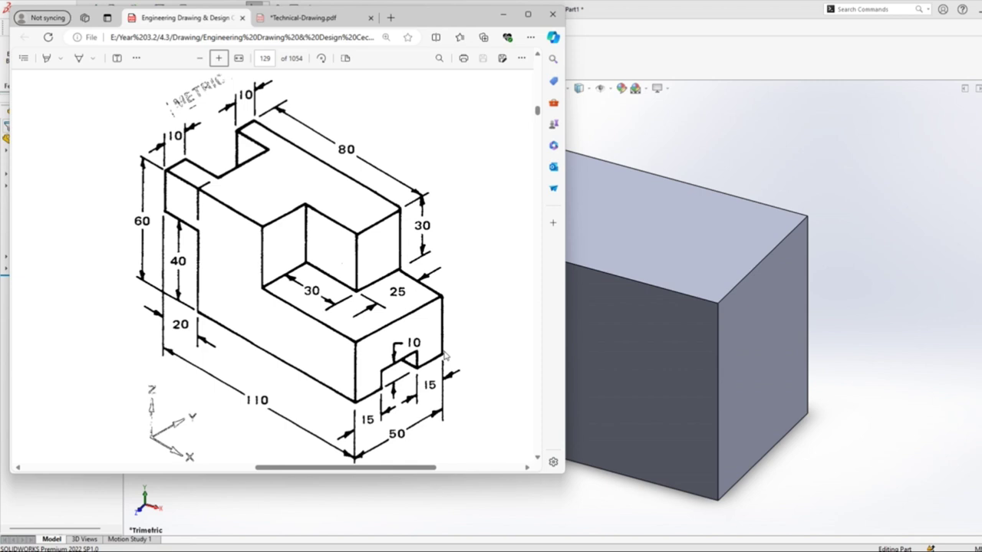
# Sketch a rectangle along the bottom of the block's end face.
pyautogui.click(759, 368)
pyautogui.click(818, 347)
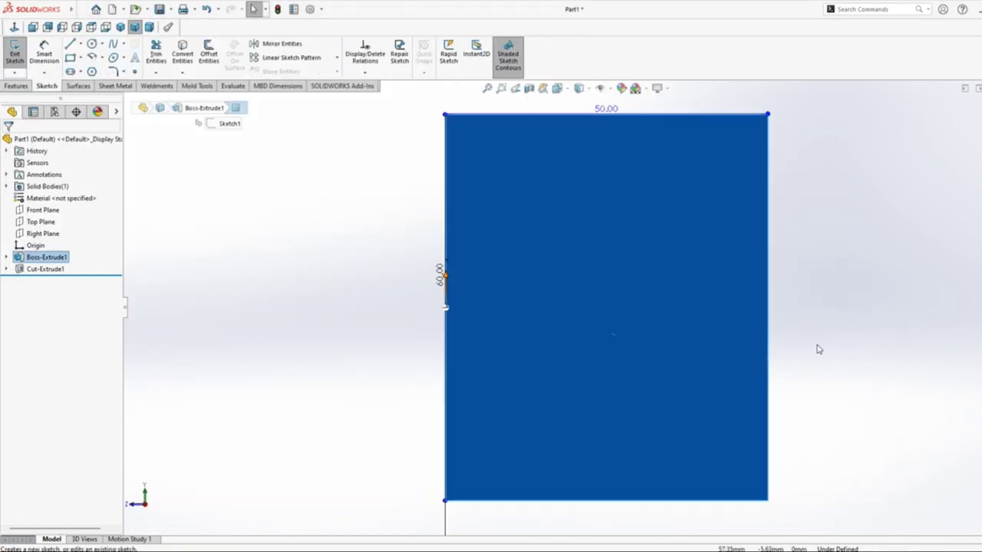
pyautogui.click(70, 58)
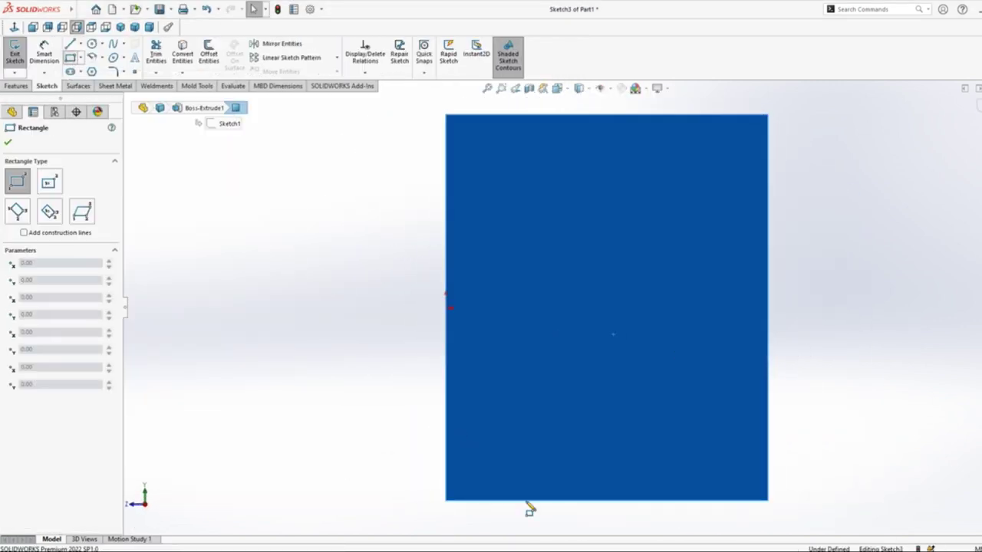
pyautogui.moveTo(535, 500); pyautogui.dragTo(669, 422)
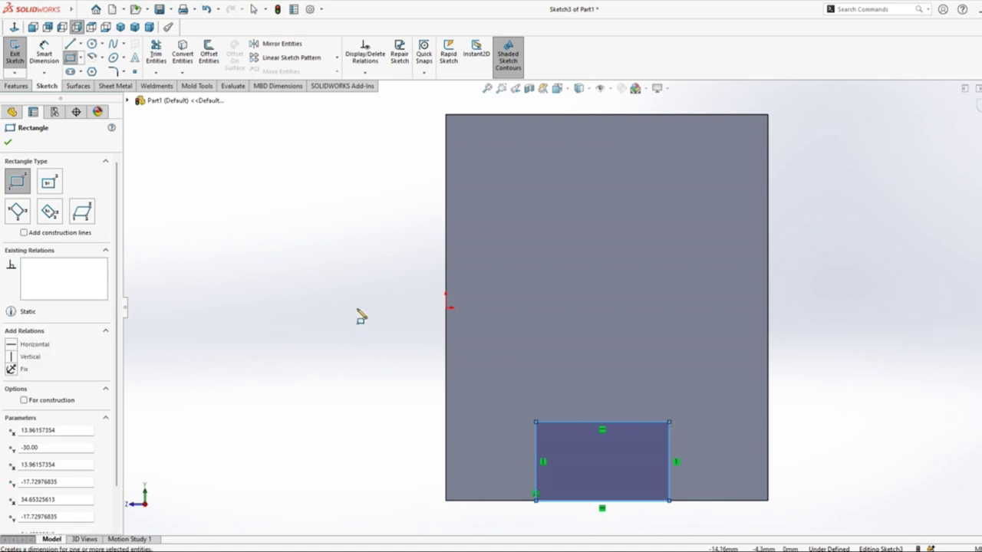
# Dimension the slot rectangle 10 mm tall and 15 mm in from each side.
pyautogui.press('d')
pyautogui.click(536, 452)
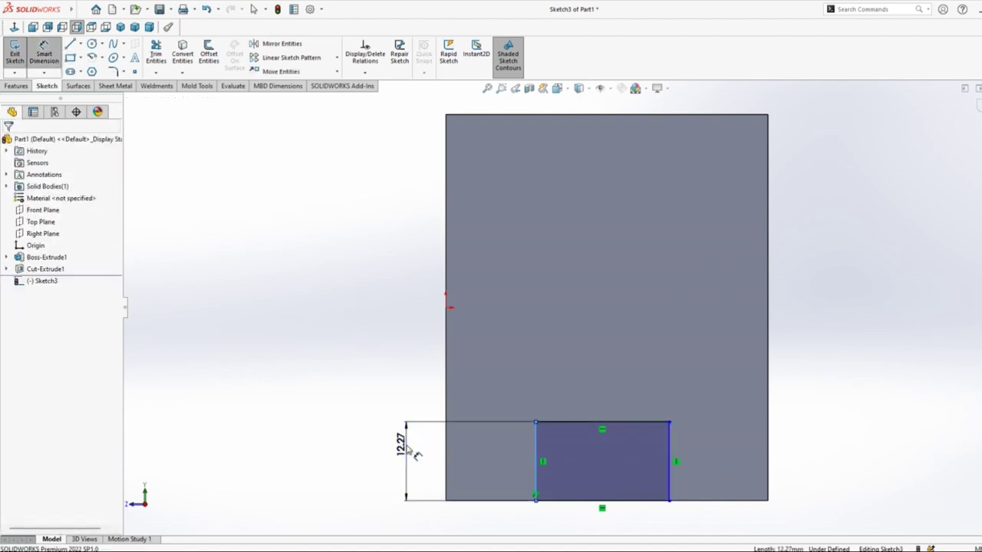
pyautogui.click(406, 450)
pyautogui.write('10')
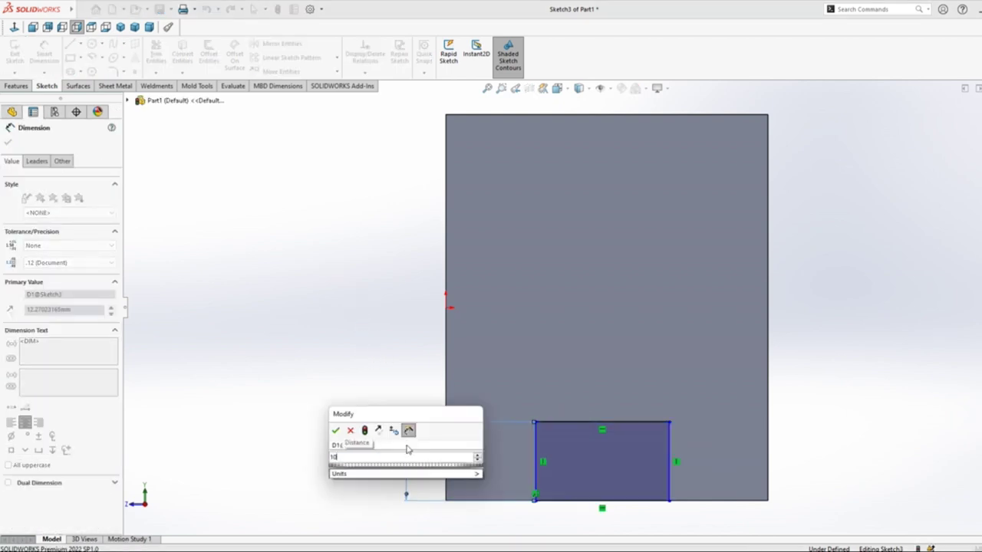
pyautogui.press('Return')
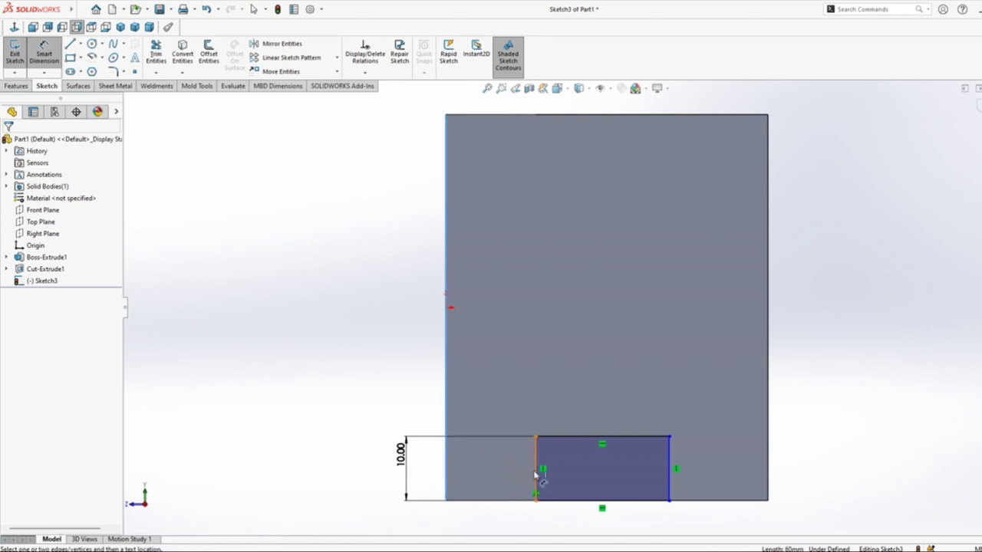
pyautogui.click(535, 475)
pyautogui.click(493, 528)
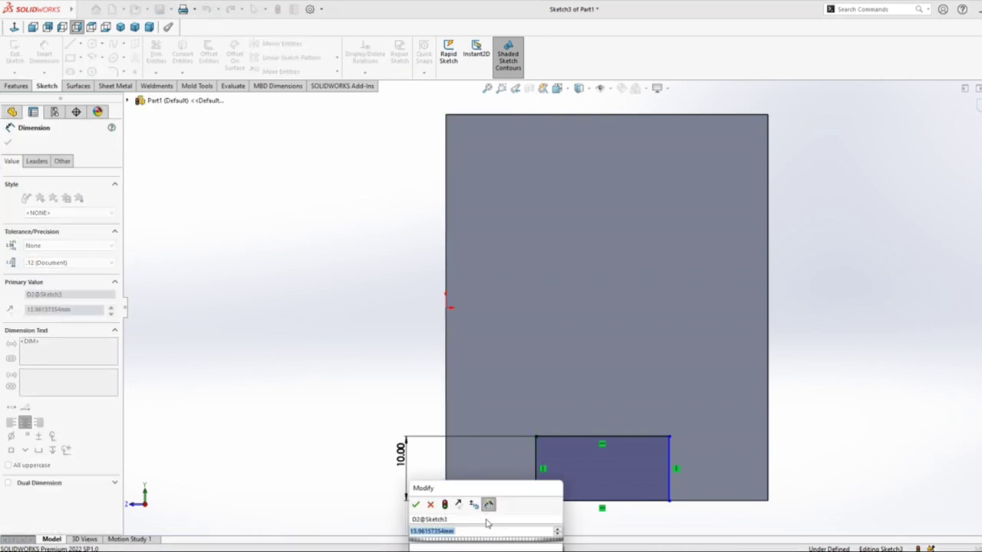
pyautogui.write('15')
pyautogui.press('Return')
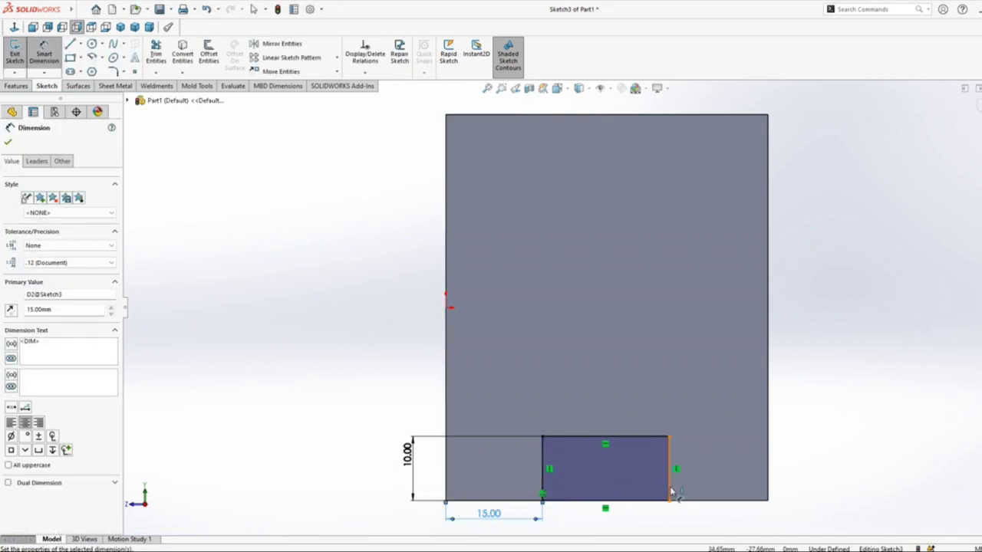
pyautogui.click(670, 490)
pyautogui.click(767, 483)
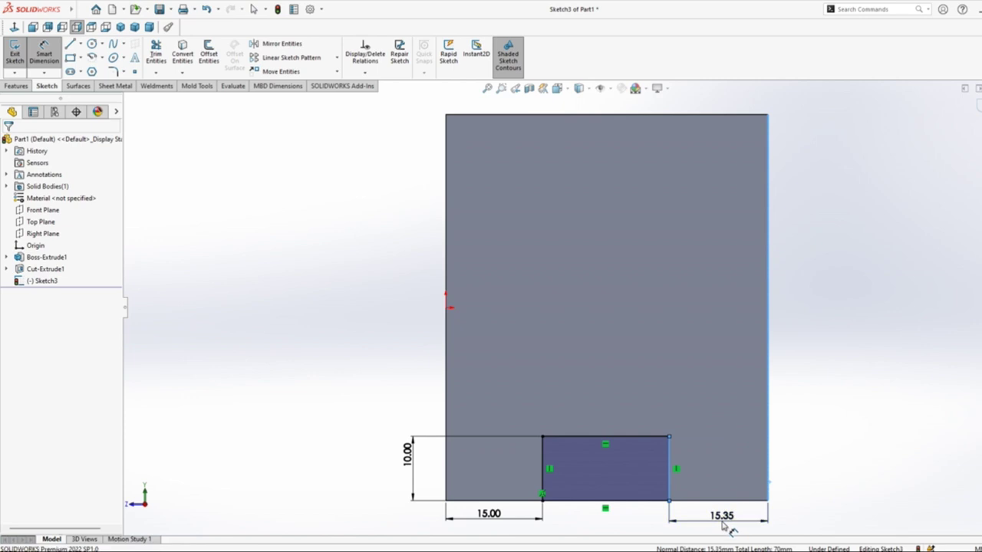
pyautogui.click(725, 527)
pyautogui.write('15')
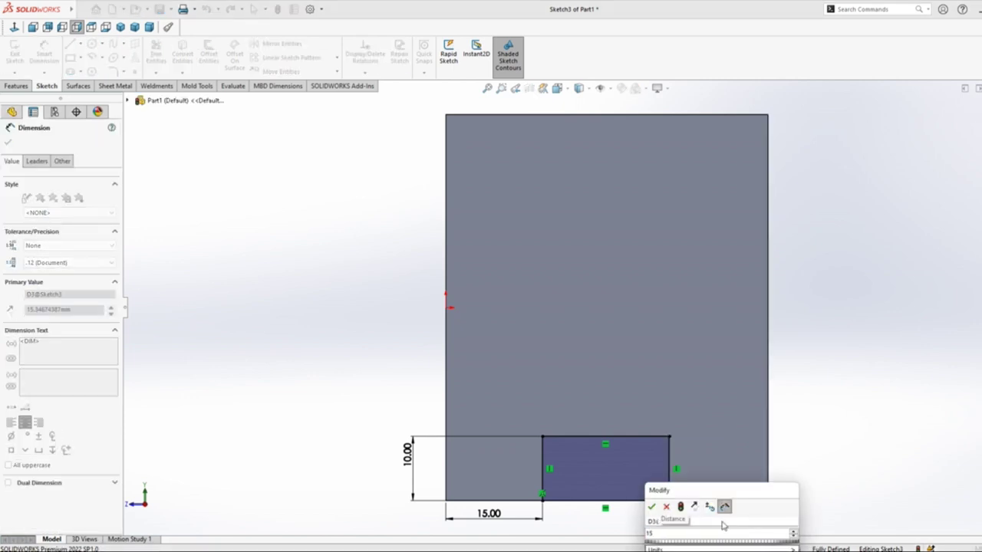
pyautogui.press('Return')
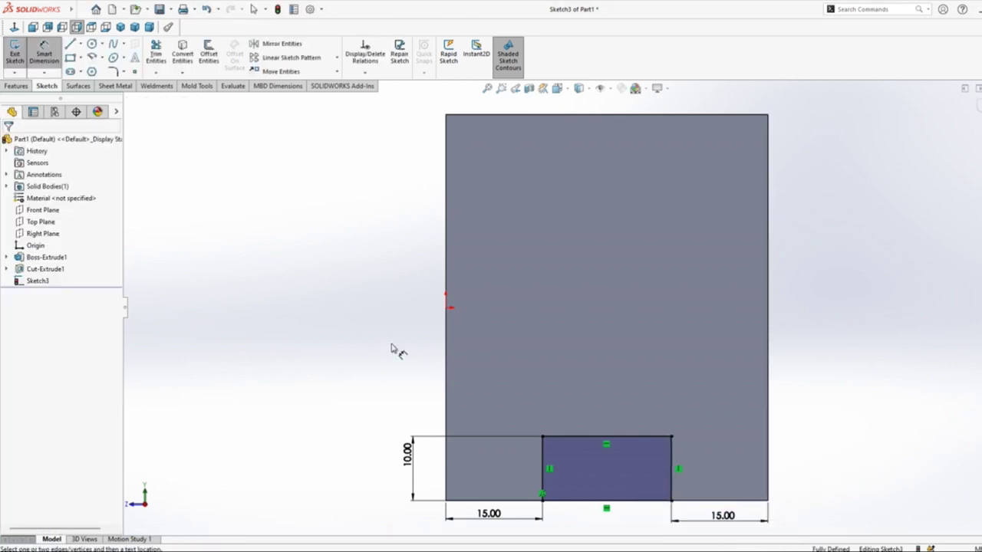
# Cut the slot Through All and compare against the reference drawing.
pyautogui.click(17, 86)
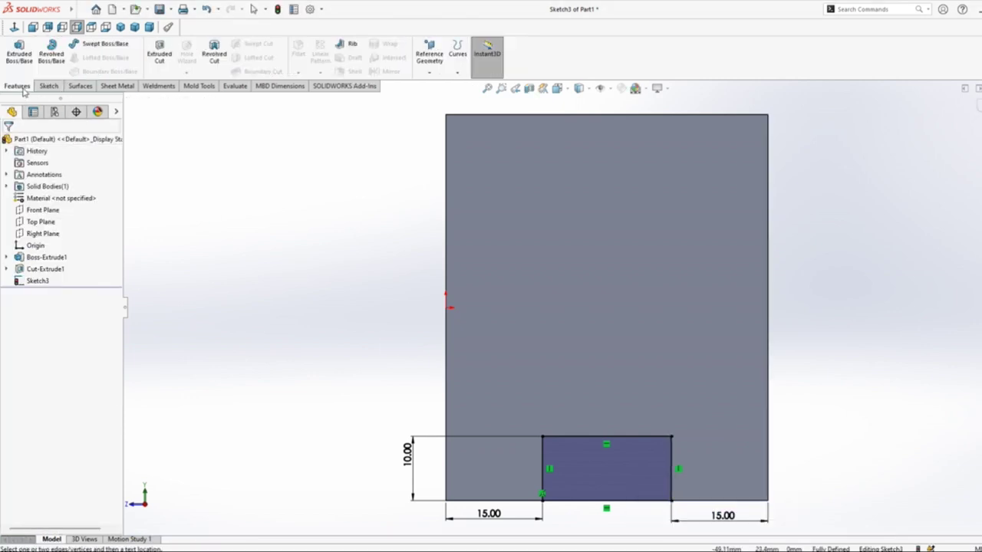
pyautogui.click(159, 52)
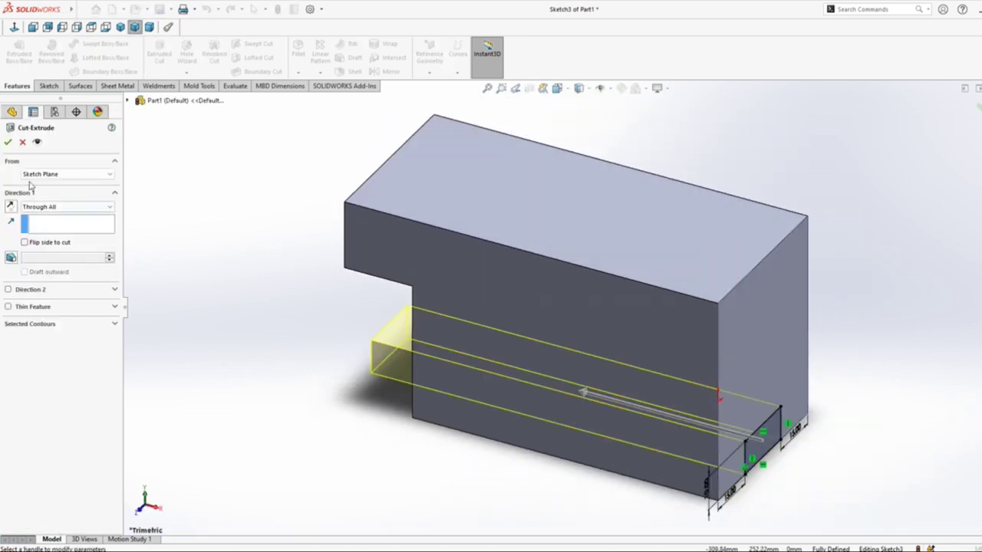
pyautogui.press('Return')
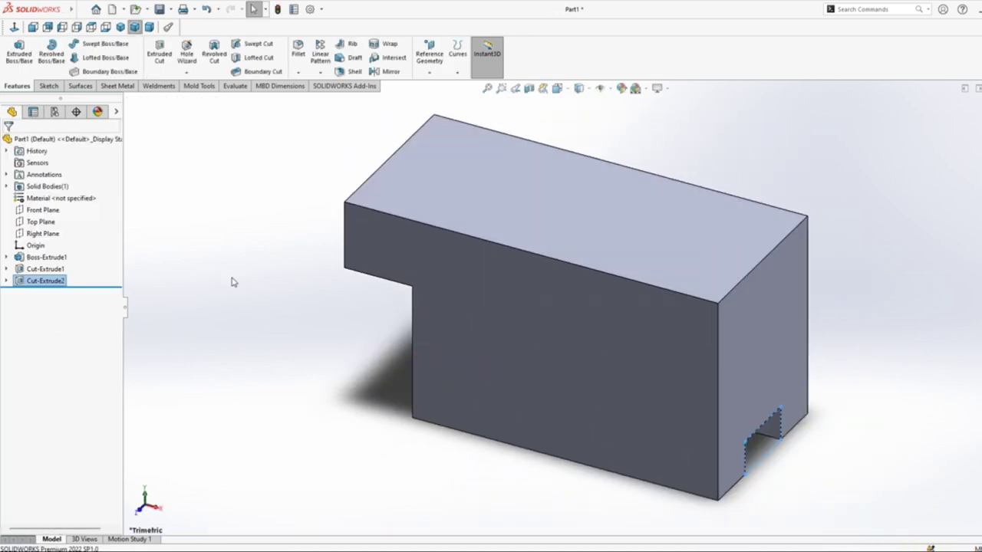
pyautogui.click(480, 531)
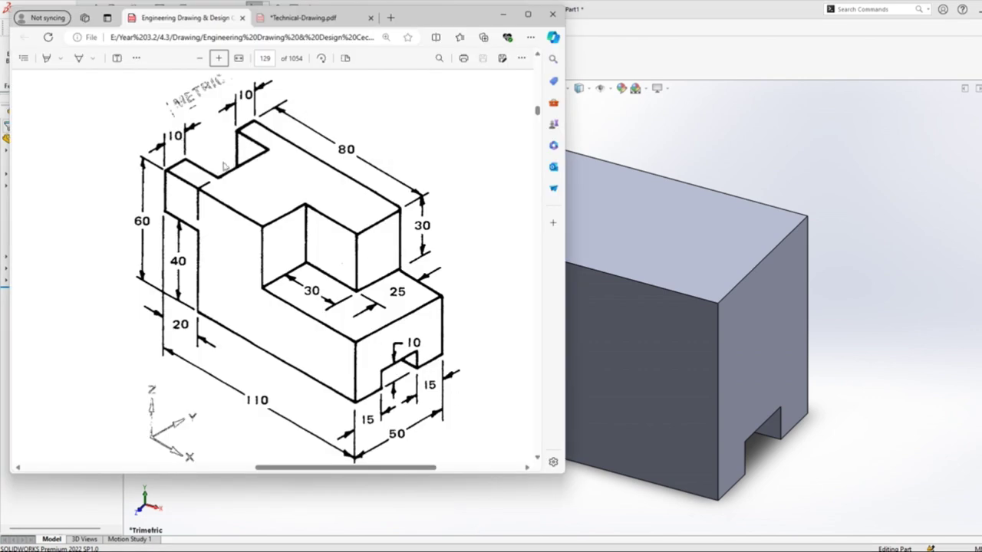
pyautogui.click(637, 260)
# Draw a rectangle at the left end of the top face and make it 20 mm wide.
pyautogui.click(688, 201)
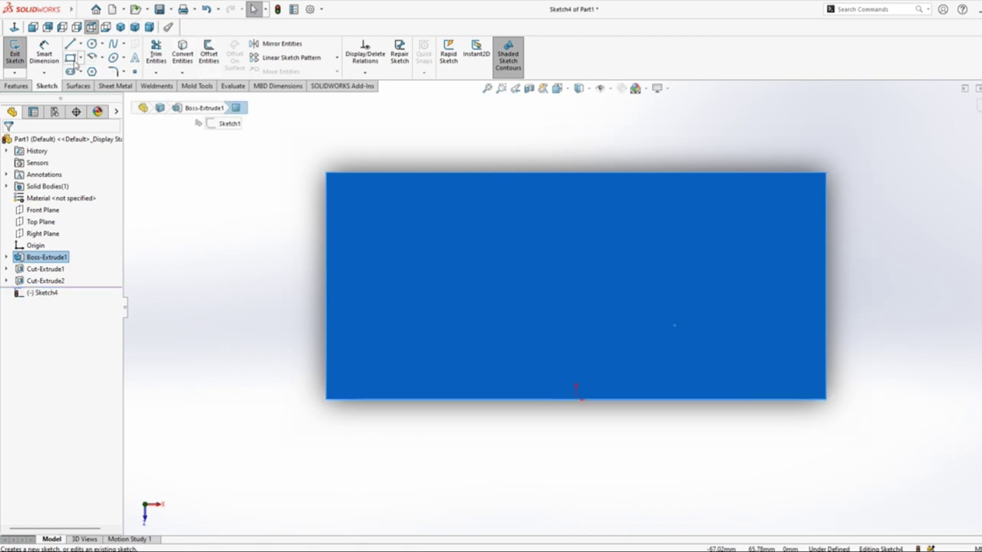
pyautogui.click(70, 57)
pyautogui.click(326, 237)
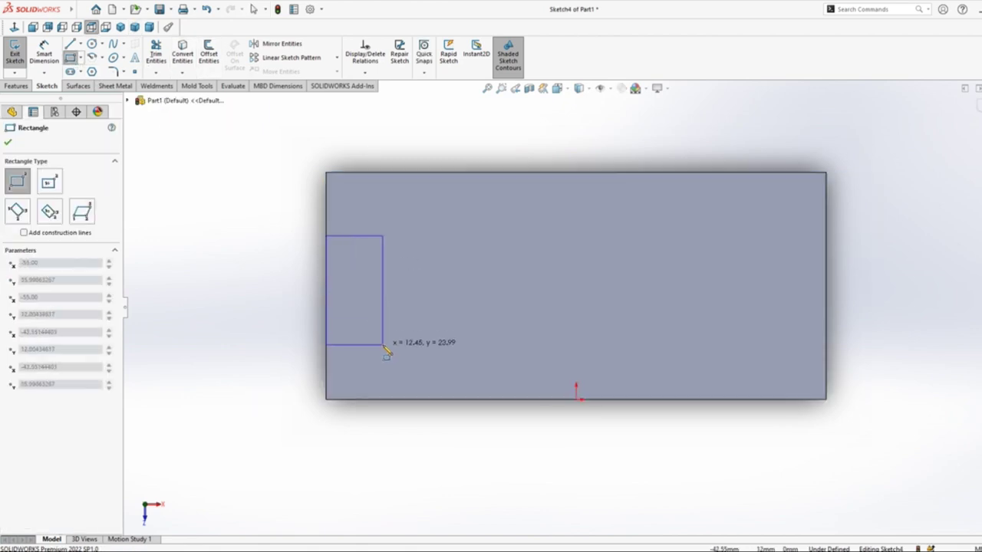
pyautogui.click(384, 345)
pyautogui.click(44, 54)
pyautogui.click(367, 240)
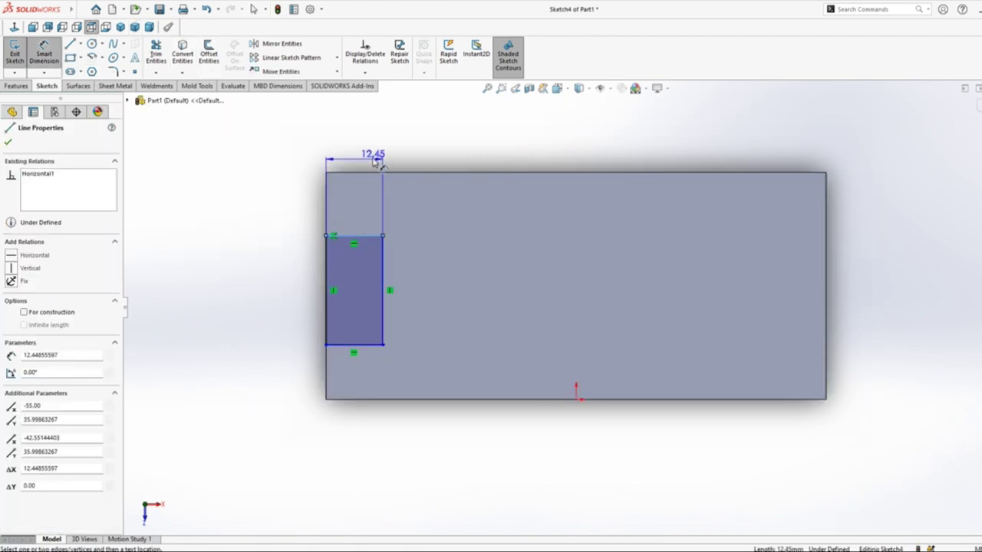
pyautogui.click(357, 166)
pyautogui.write('20')
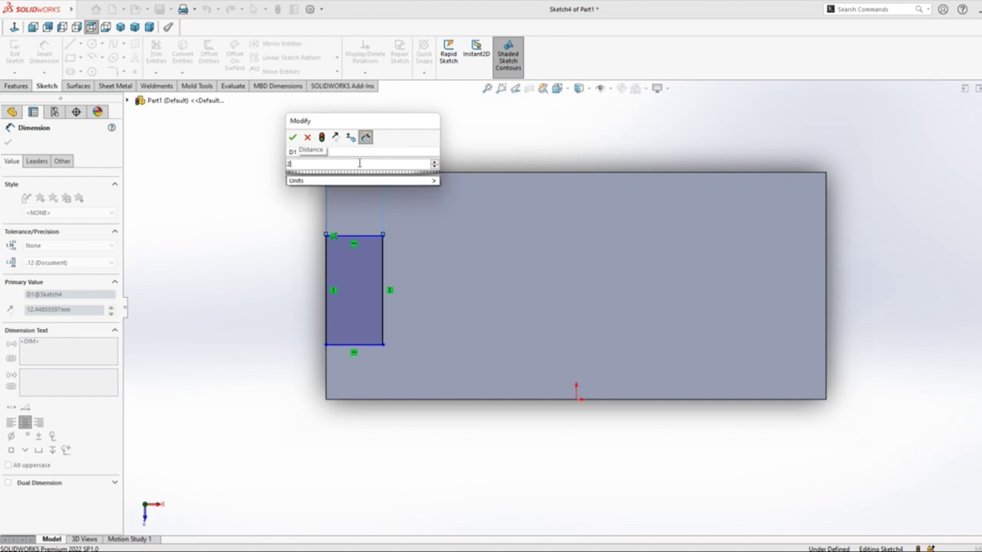
pyautogui.press('Return')
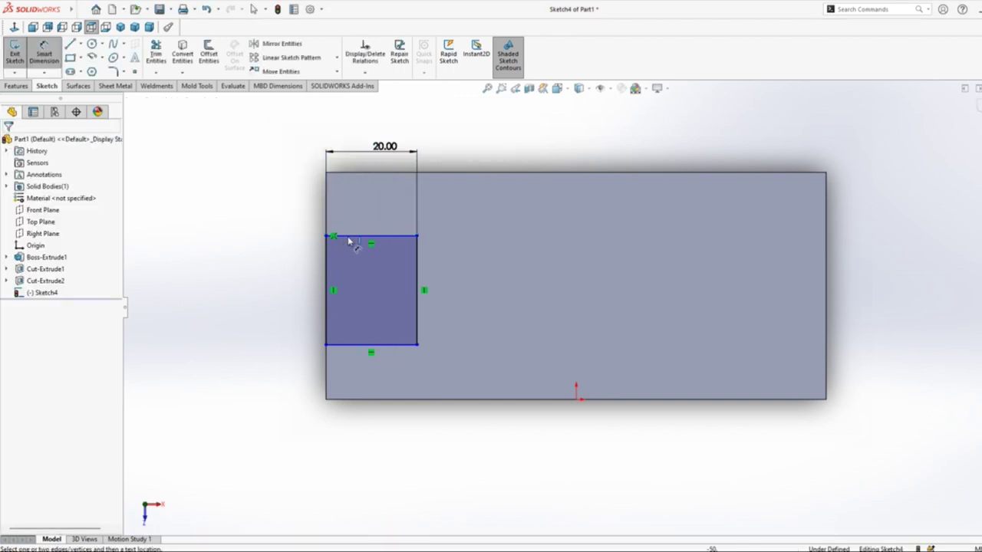
# Inset the rectangle 10 mm from both the top and bottom edges of the face.
pyautogui.click(346, 236)
pyautogui.click(360, 174)
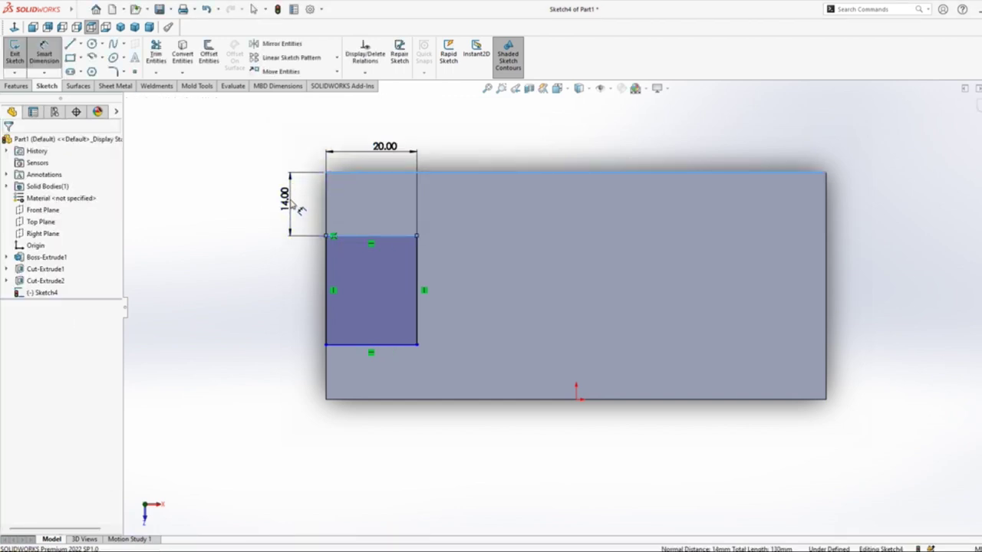
pyautogui.click(299, 207)
pyautogui.write('10')
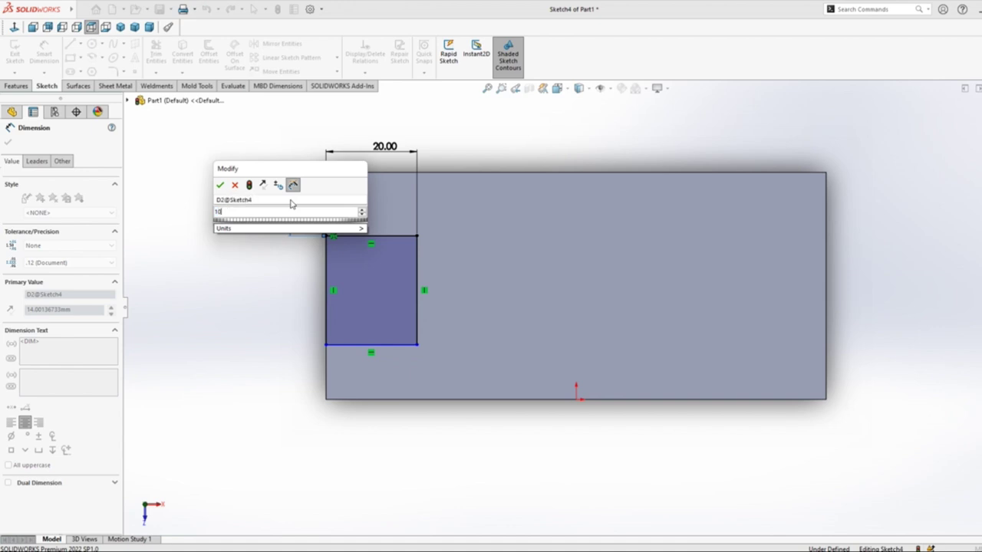
pyautogui.press('Return')
pyautogui.click(340, 345)
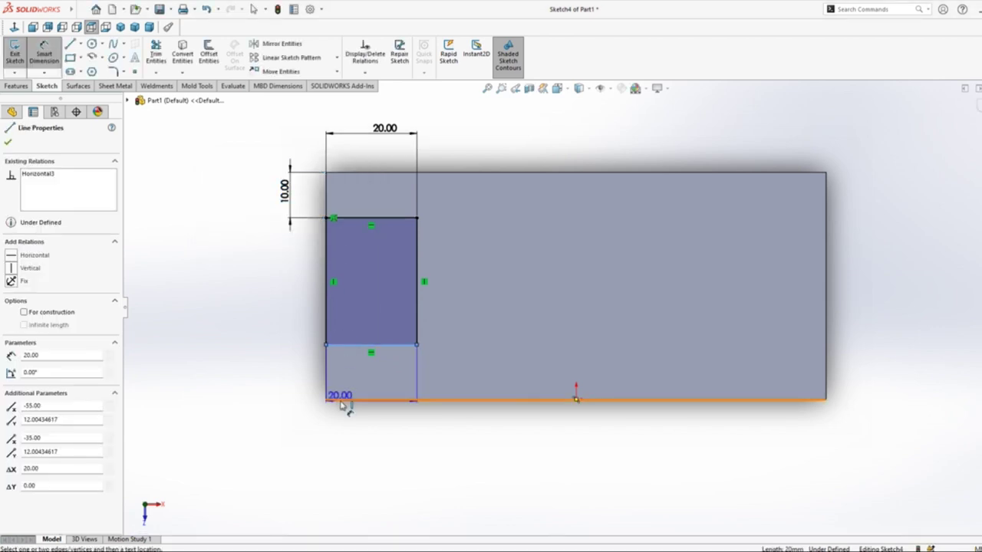
pyautogui.click(342, 401)
pyautogui.click(295, 372)
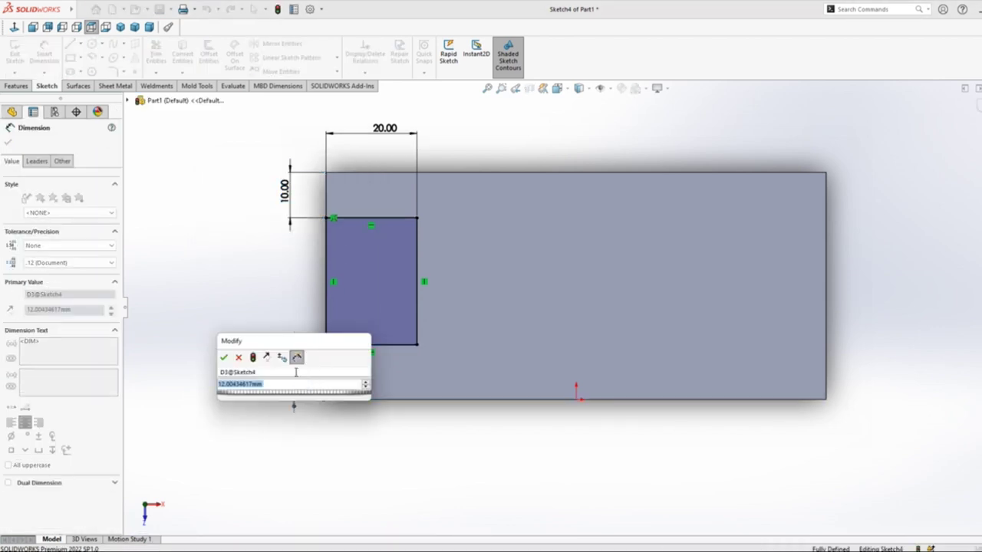
pyautogui.write('10')
pyautogui.press('Return')
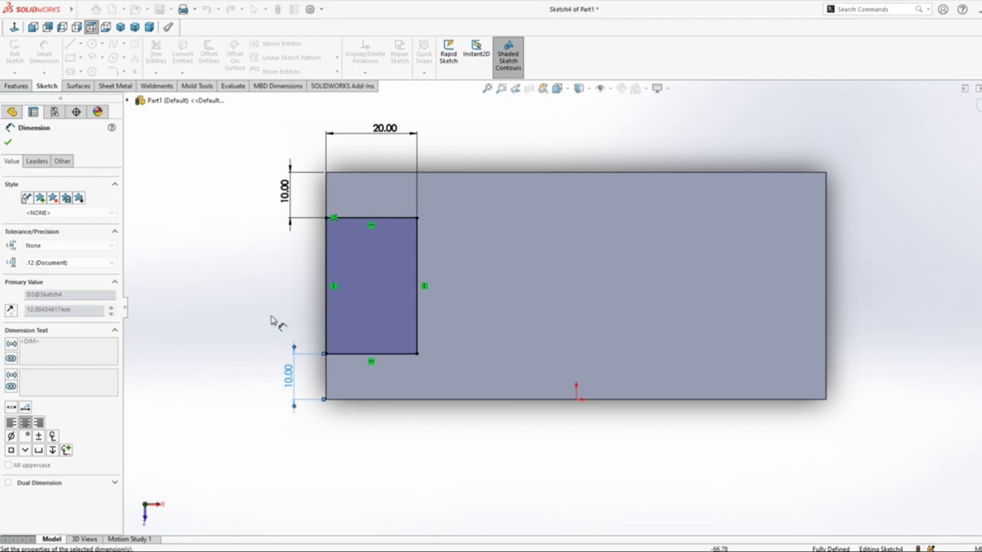
pyautogui.click(270, 321)
pyautogui.click(17, 85)
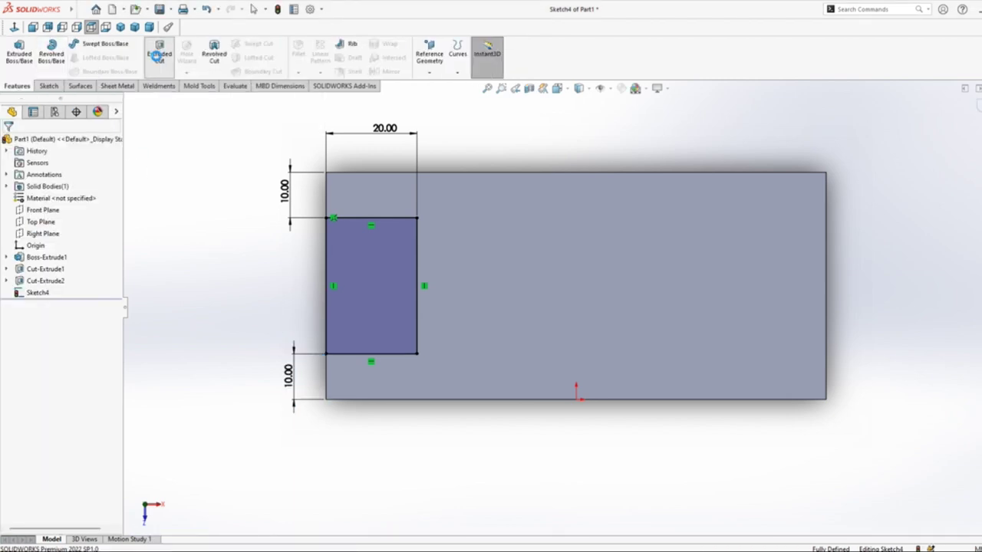
# Cut the 20 mm-wide rectangle Through All and view the reference drawing.
pyautogui.click(158, 56)
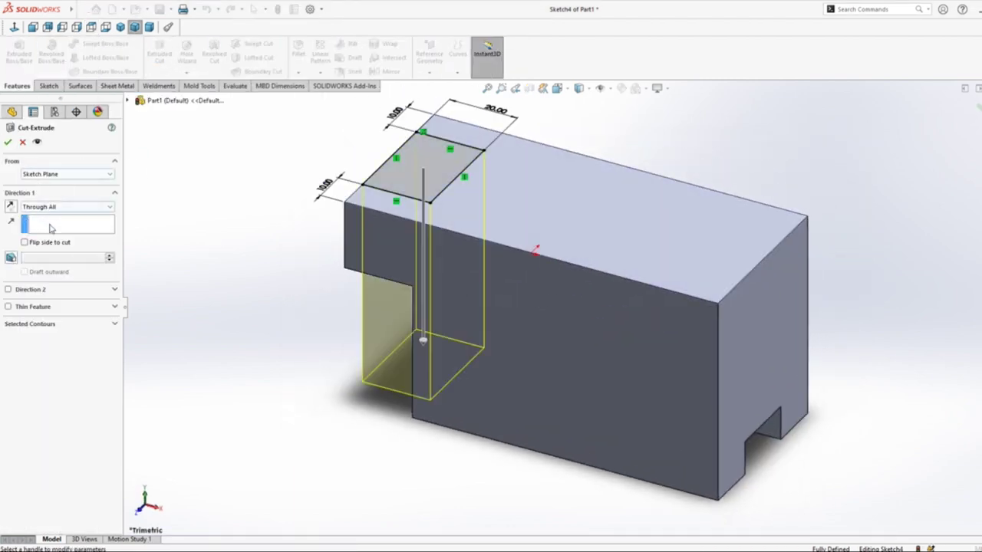
pyautogui.click(8, 144)
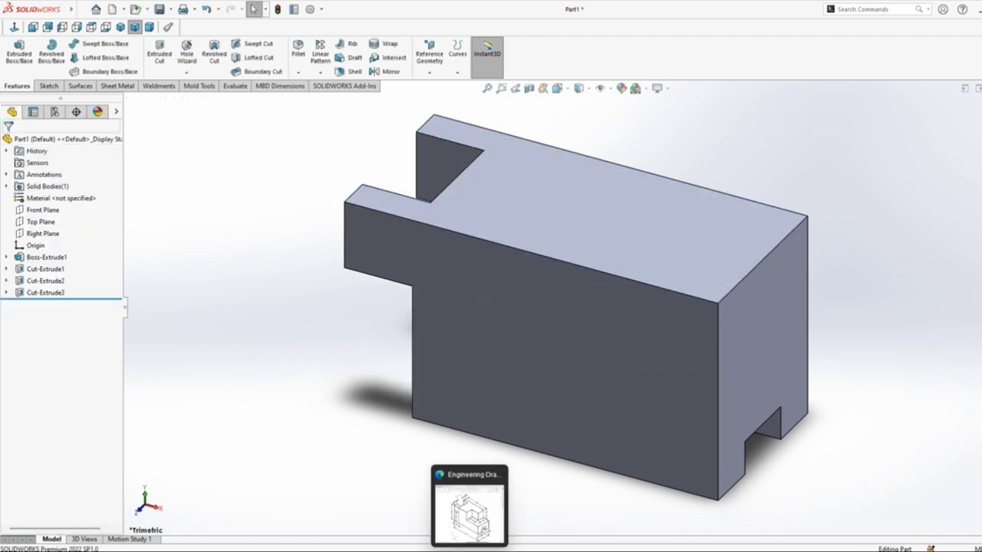
pyautogui.click(472, 541)
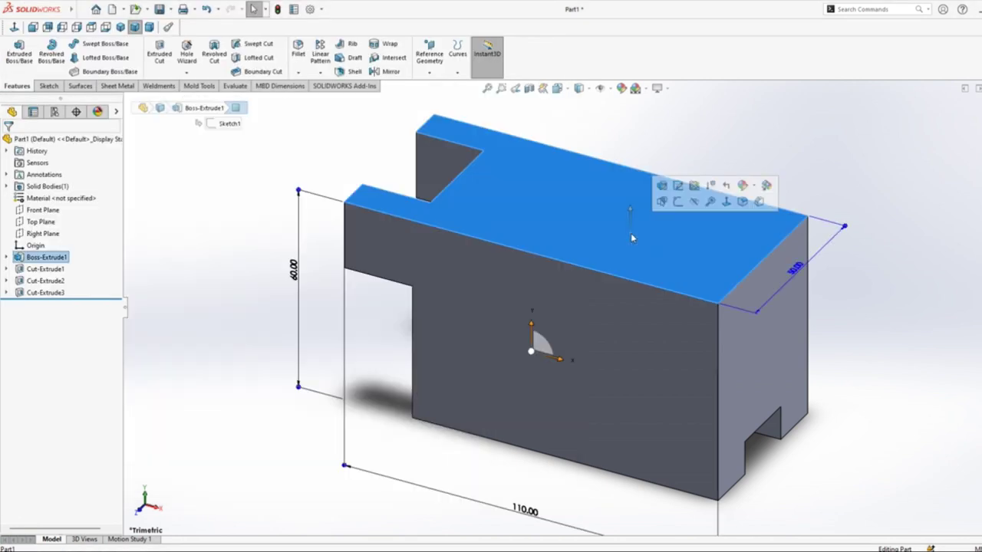
# Draw a closed L-shaped line profile over the right end of the top face.
pyautogui.click(697, 201)
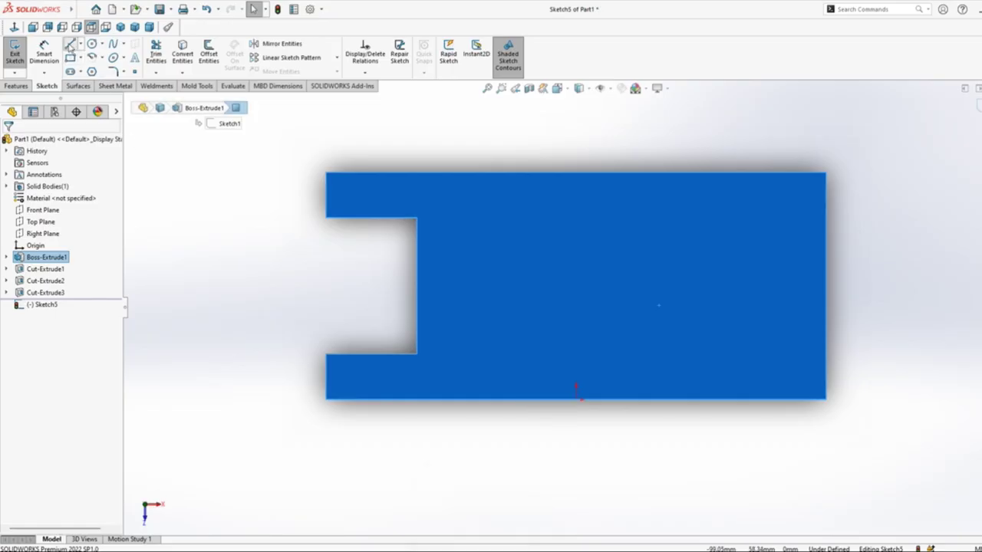
pyautogui.click(69, 46)
pyautogui.click(825, 399)
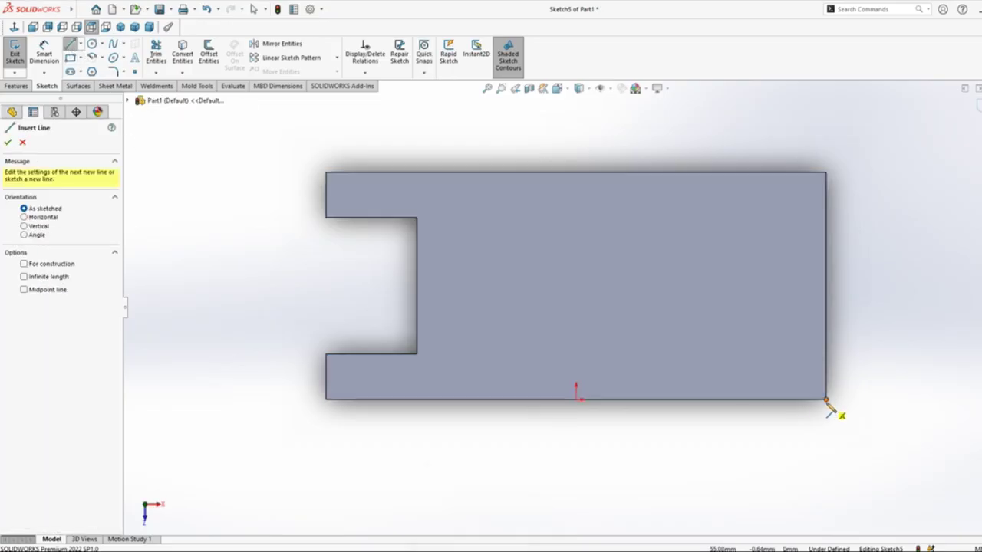
pyautogui.click(636, 398)
pyautogui.click(635, 297)
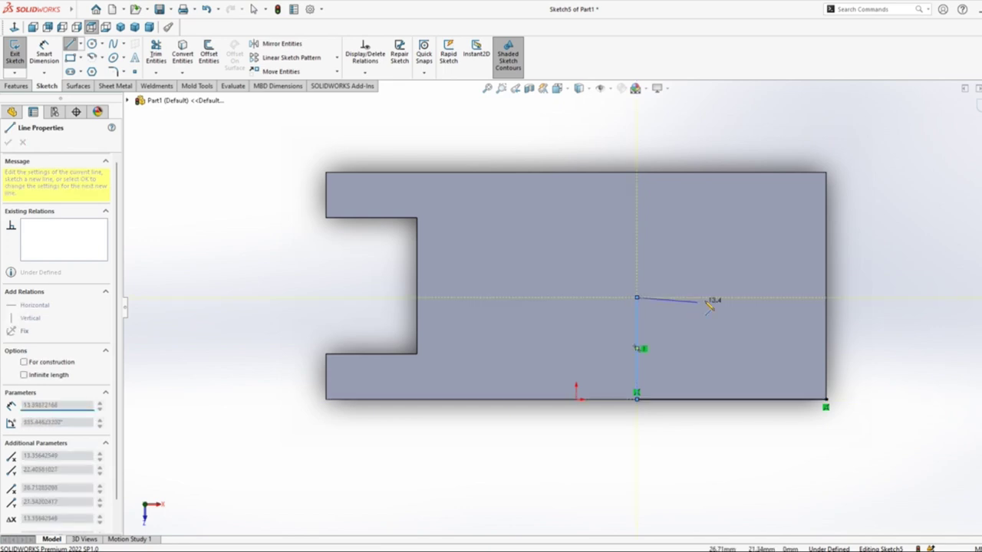
pyautogui.click(744, 298)
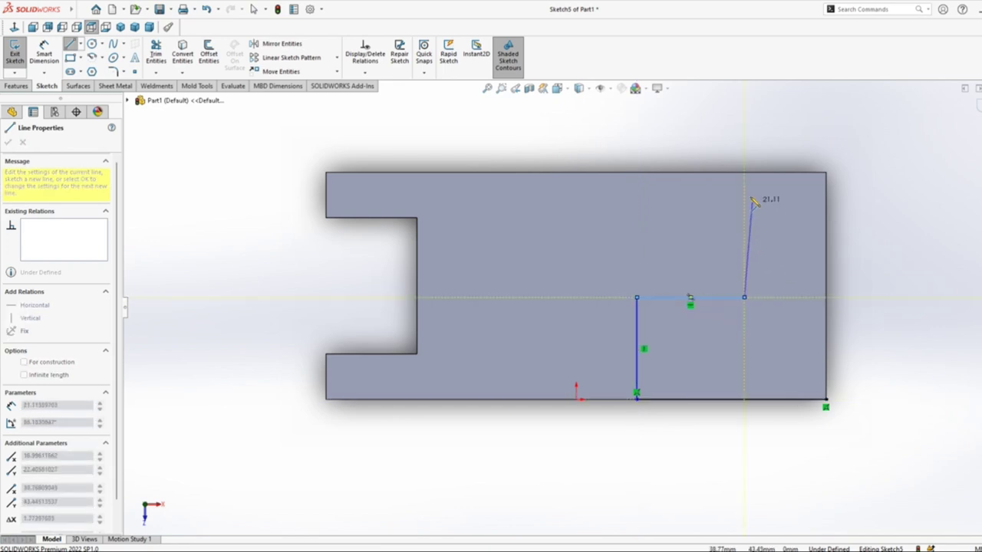
pyautogui.click(743, 172)
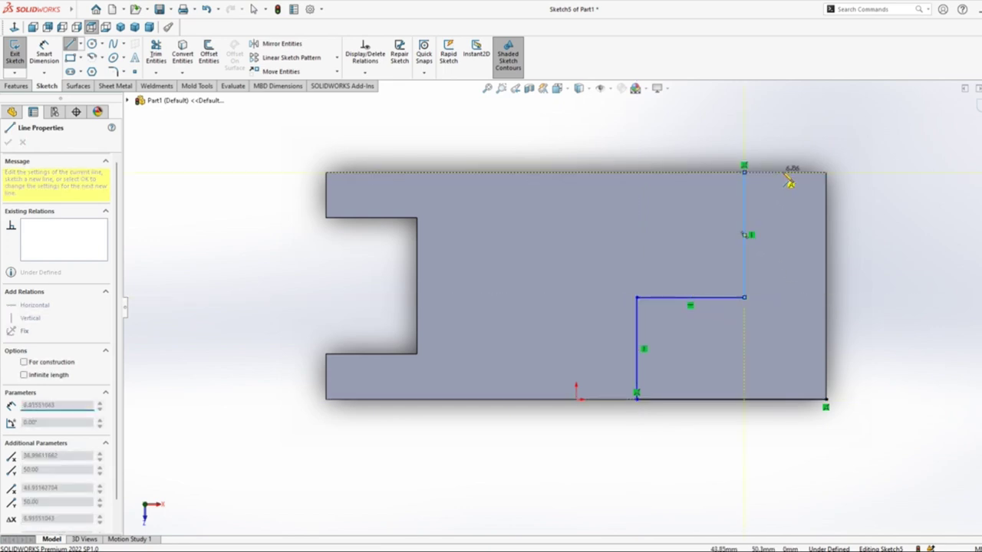
pyautogui.click(826, 172)
pyautogui.click(826, 399)
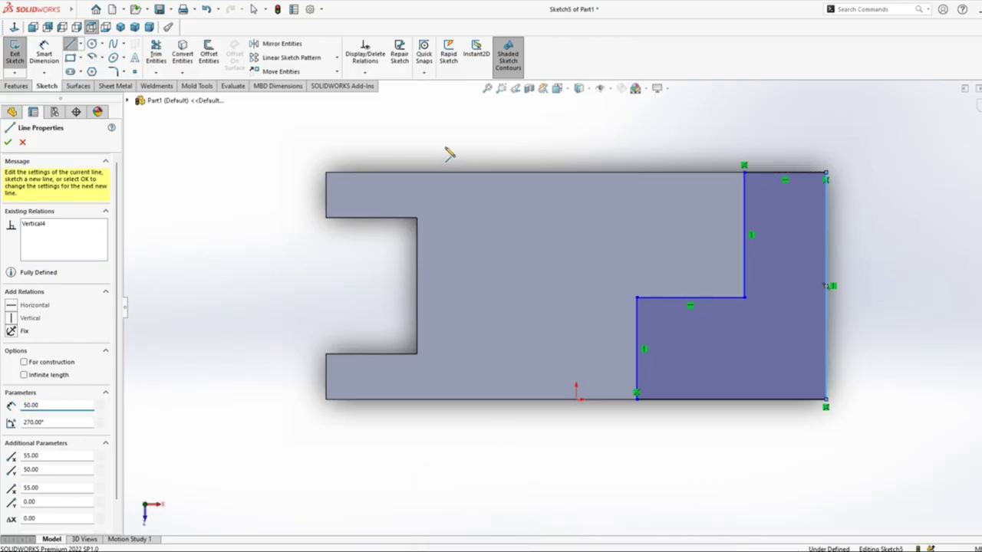
# Add the 80 mm horizontal distance and 30 mm step width dimensions.
pyautogui.moveTo(446, 156); pyautogui.dragTo(443, 111, button='right')
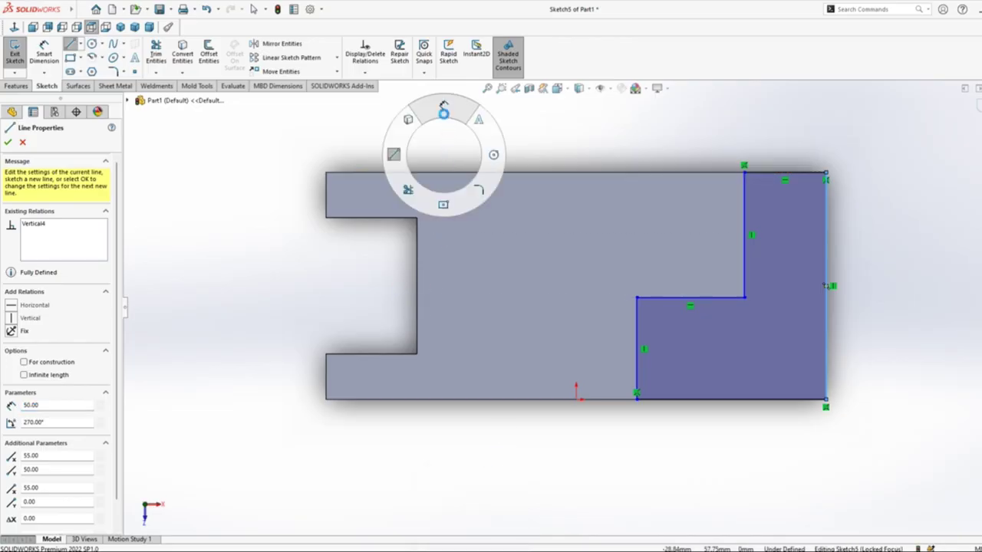
pyautogui.click(745, 199)
pyautogui.click(588, 140)
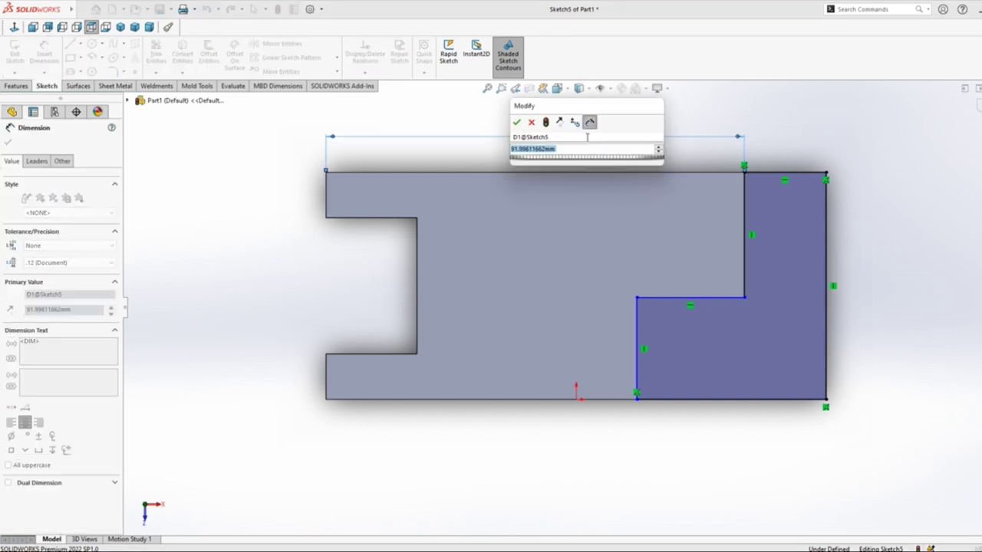
pyautogui.write('80')
pyautogui.press('Return')
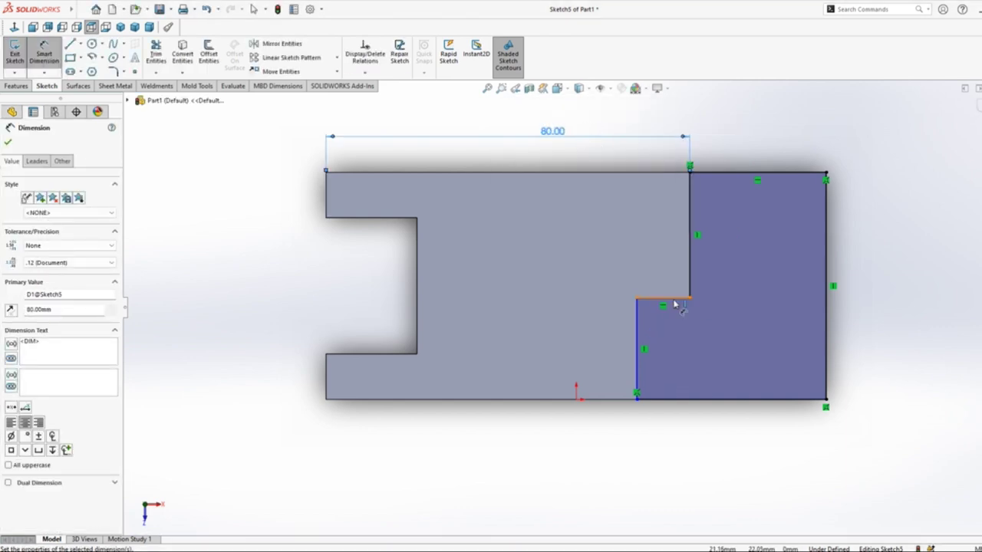
pyautogui.click(691, 285)
pyautogui.click(638, 298)
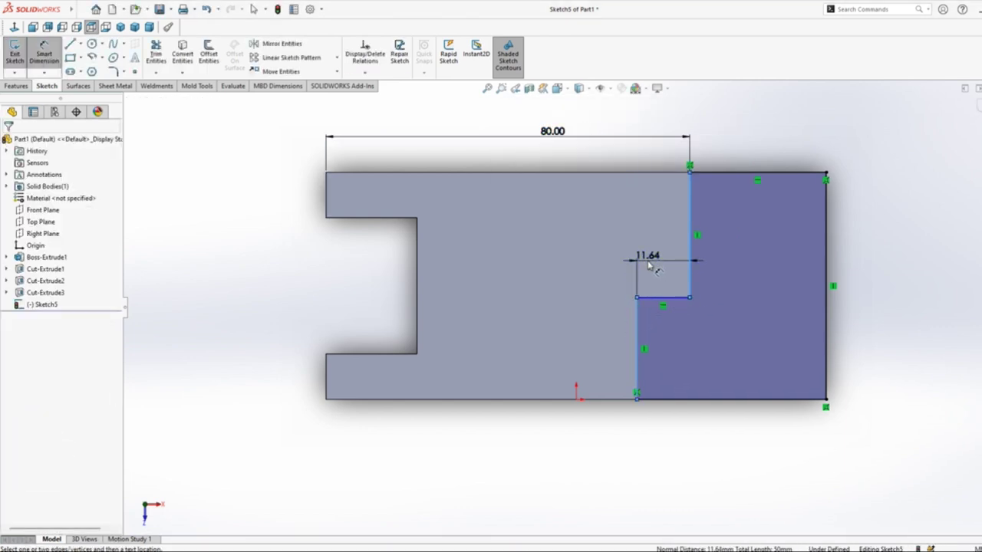
pyautogui.click(648, 265)
pyautogui.write('30')
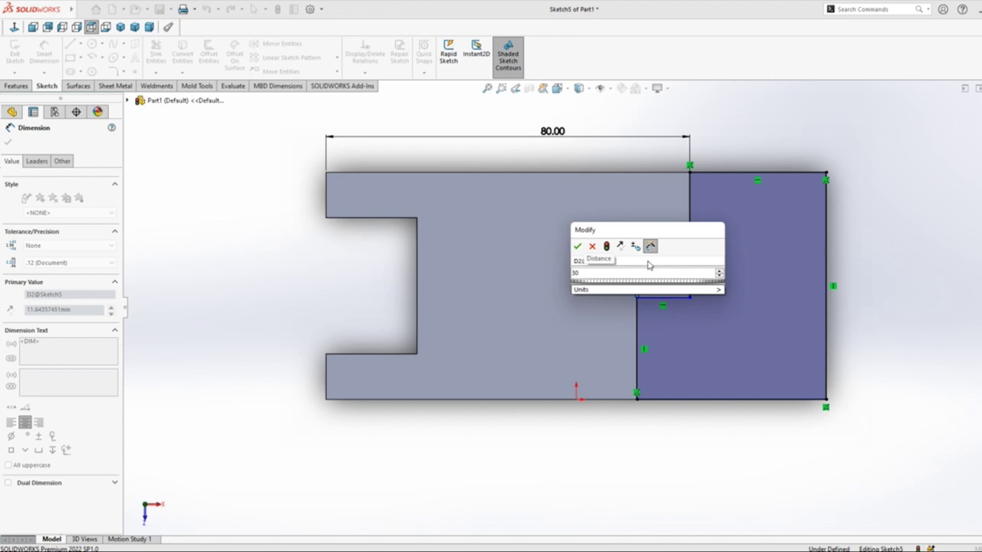
pyautogui.press('Return')
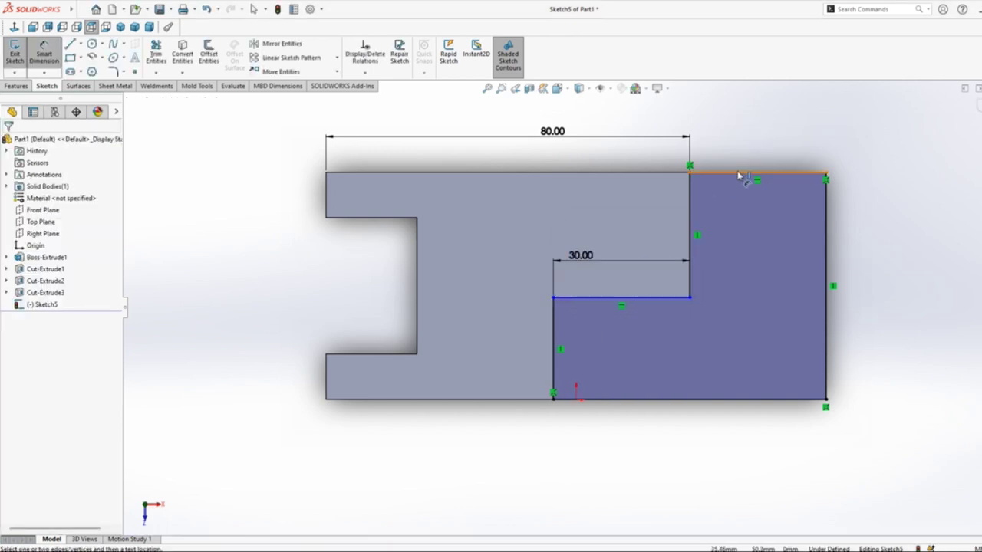
# Set the vertical step depth to 25 mm to fully define the outline.
pyautogui.click(738, 175)
pyautogui.click(668, 298)
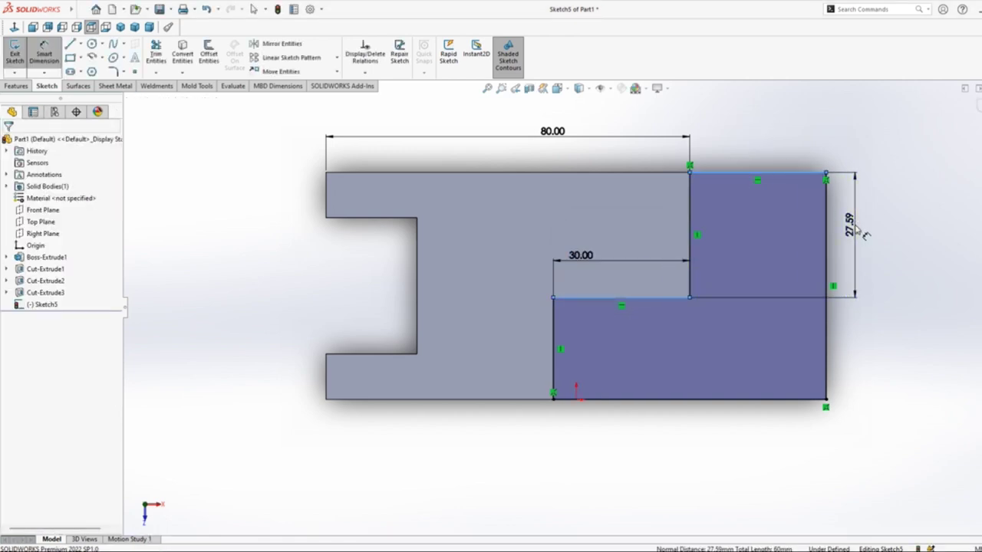
pyautogui.click(863, 234)
pyautogui.write('3')
pyautogui.press('Escape')
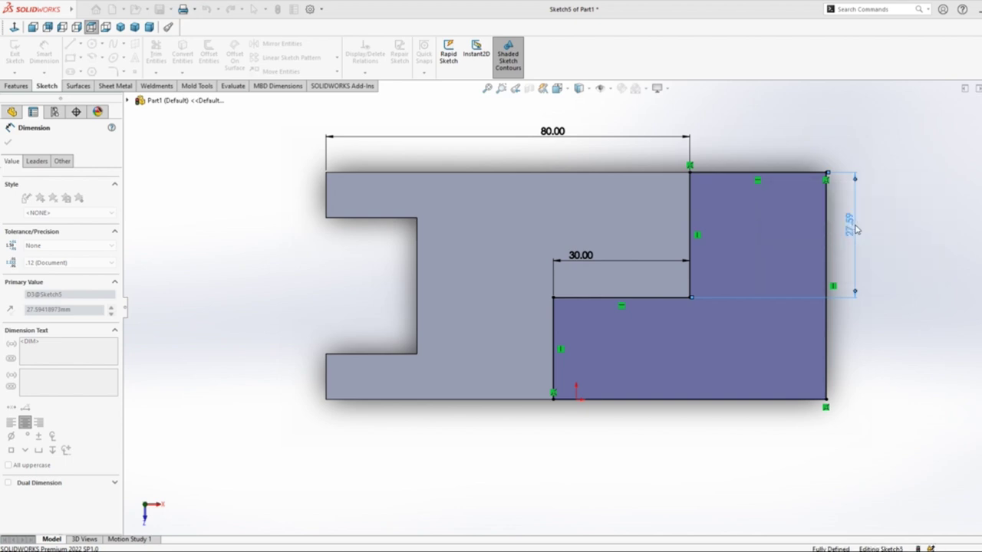
pyautogui.click(890, 261)
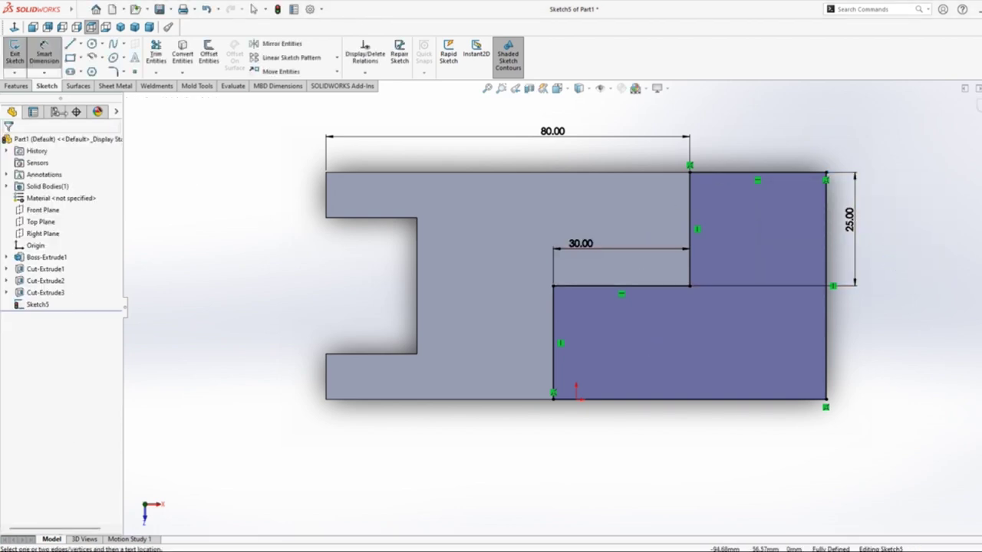
pyautogui.click(16, 85)
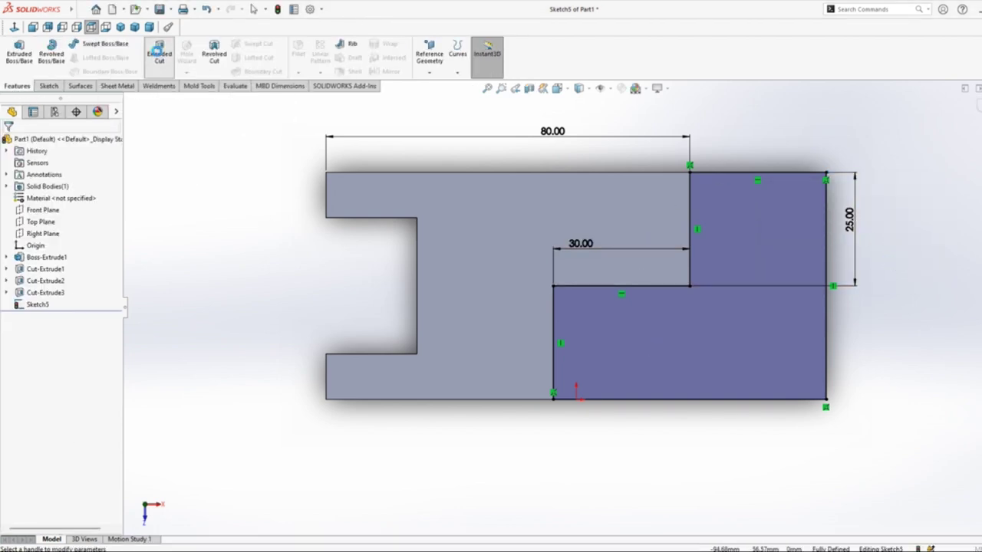
# Cut the L-shaped outline 30 mm deep (Blind) into the block's top.
pyautogui.click(157, 51)
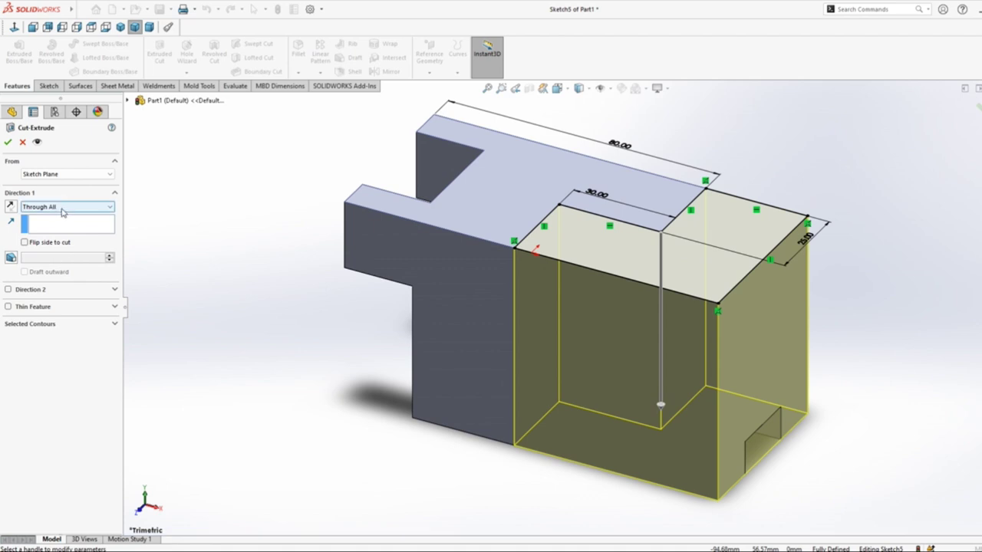
pyautogui.click(63, 207)
pyautogui.click(54, 219)
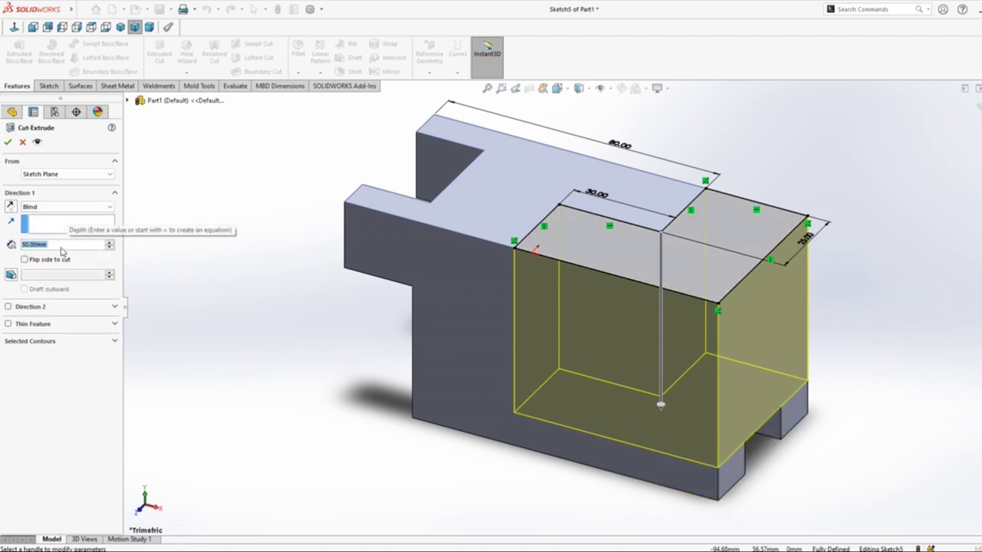
pyautogui.write('30')
pyautogui.press('Return')
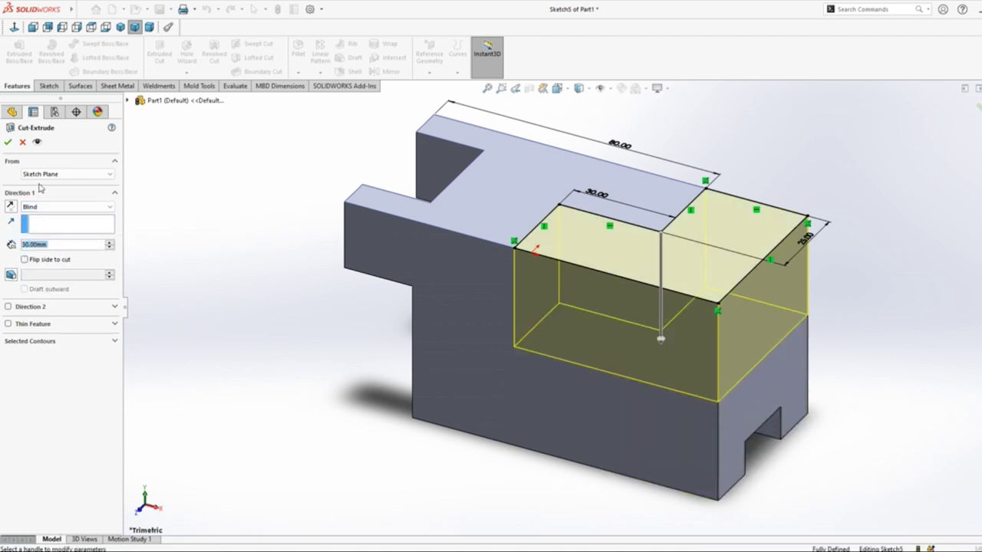
pyautogui.click(8, 142)
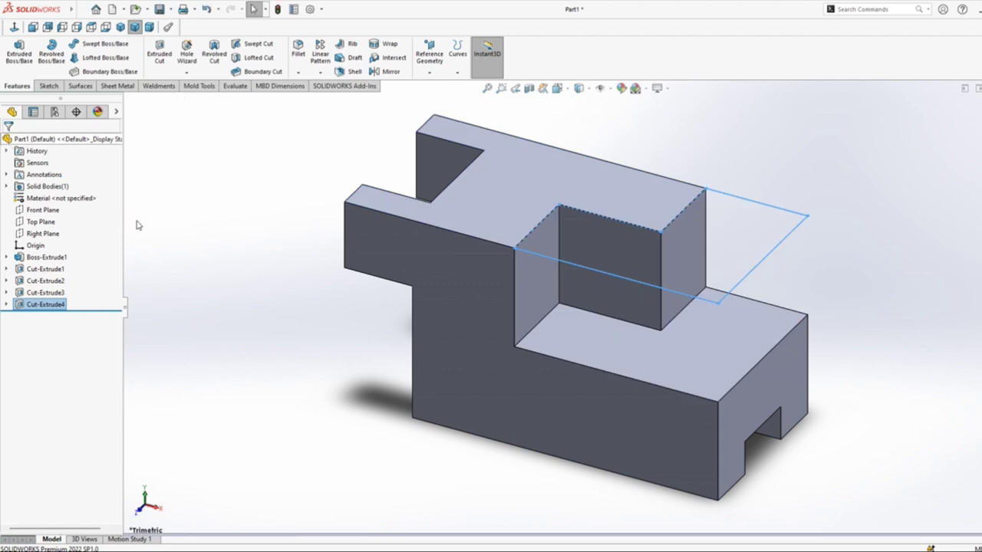
pyautogui.click(183, 230)
# Fit the part in view and compare it with the reference drawing in Edge, zoomed in.
pyautogui.press('f')
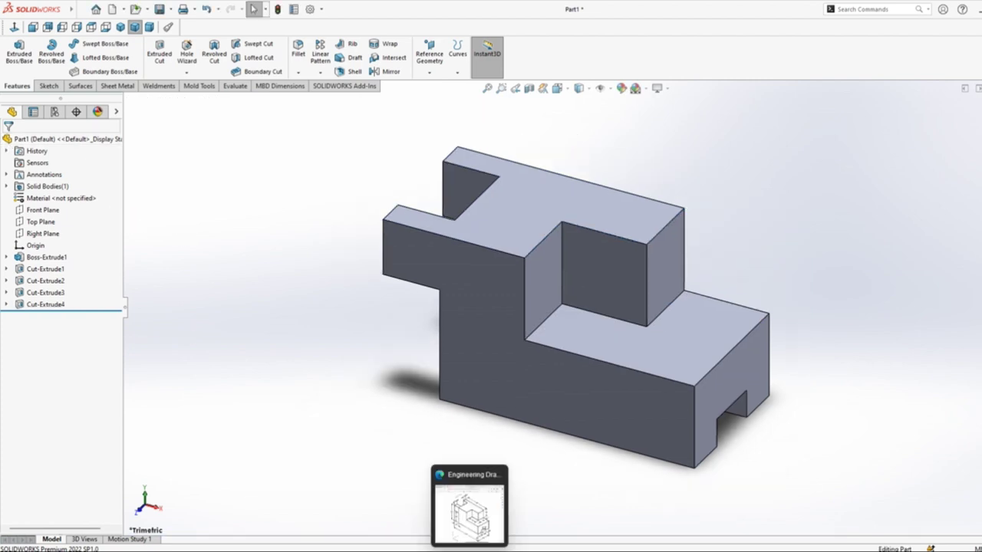
pyautogui.click(473, 534)
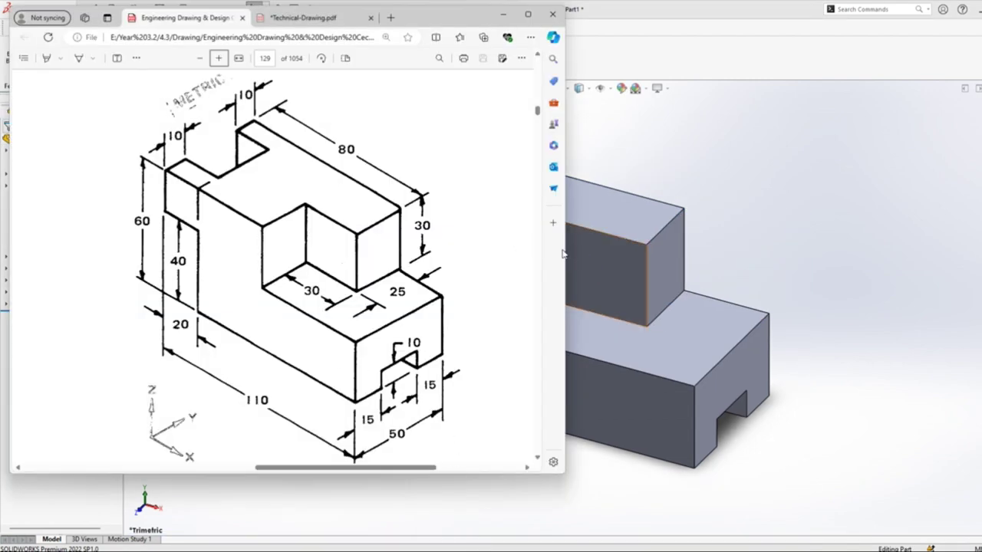
pyautogui.moveTo(562, 253); pyautogui.dragTo(535, 253)
pyautogui.scroll(-3, 707, 255)
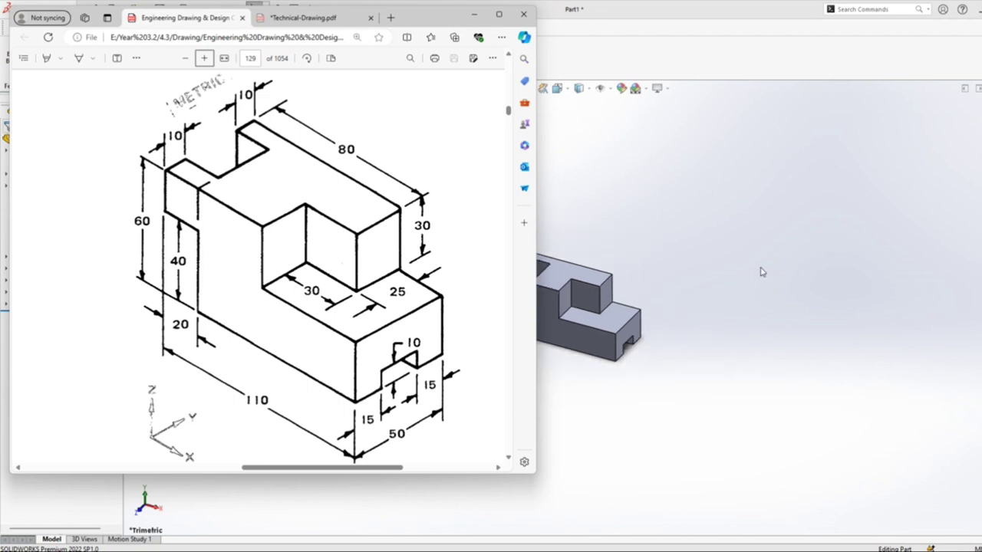
pyautogui.scroll(-1, 680, 292)
pyautogui.scroll(-2, 676, 337)
pyautogui.scroll(2, 545, 284)
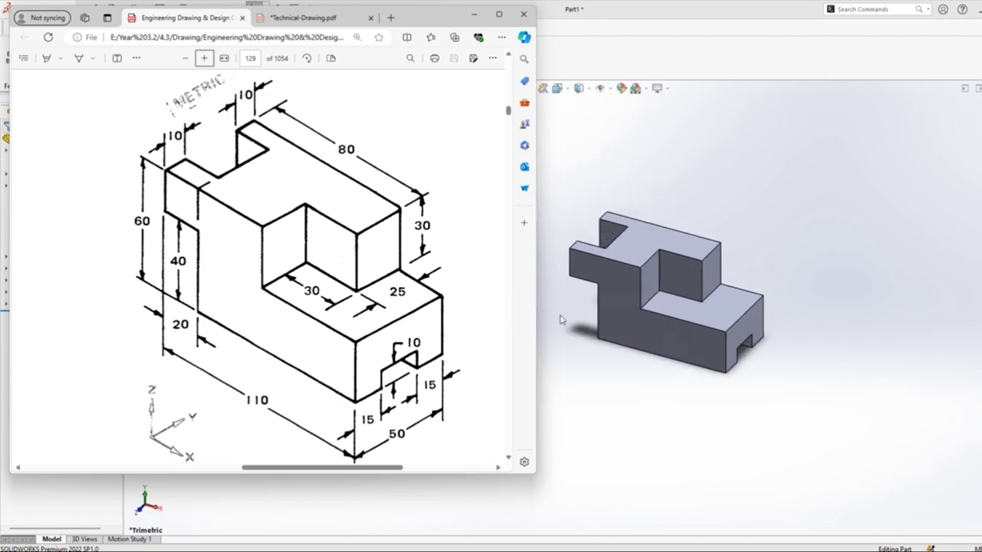
pyautogui.scroll(4, 587, 337)
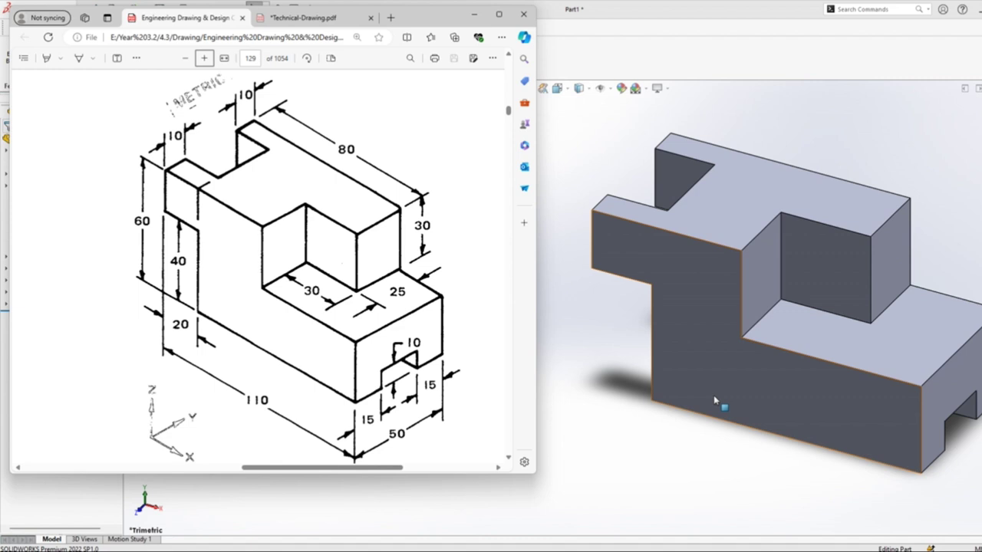
# Return to the SOLIDWORKS part and bring up its Save options.
pyautogui.click(435, 530)
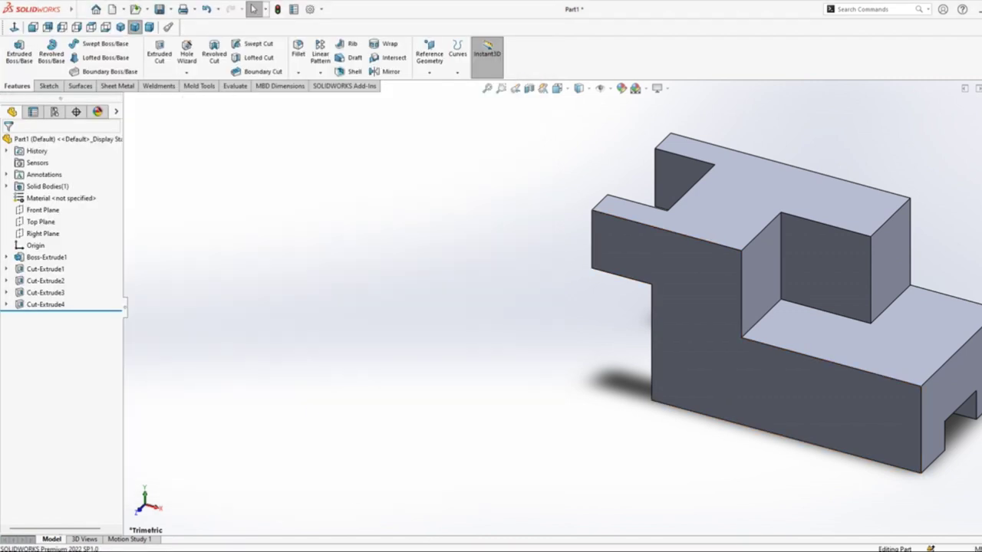
pyautogui.scroll(-4, 568, 337)
pyautogui.scroll(3, 767, 307)
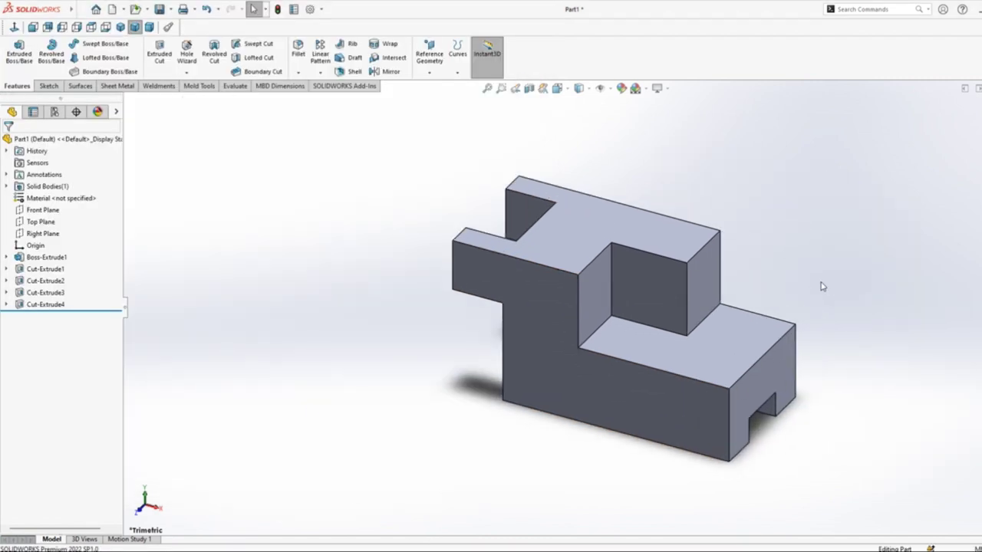
pyautogui.click(171, 10)
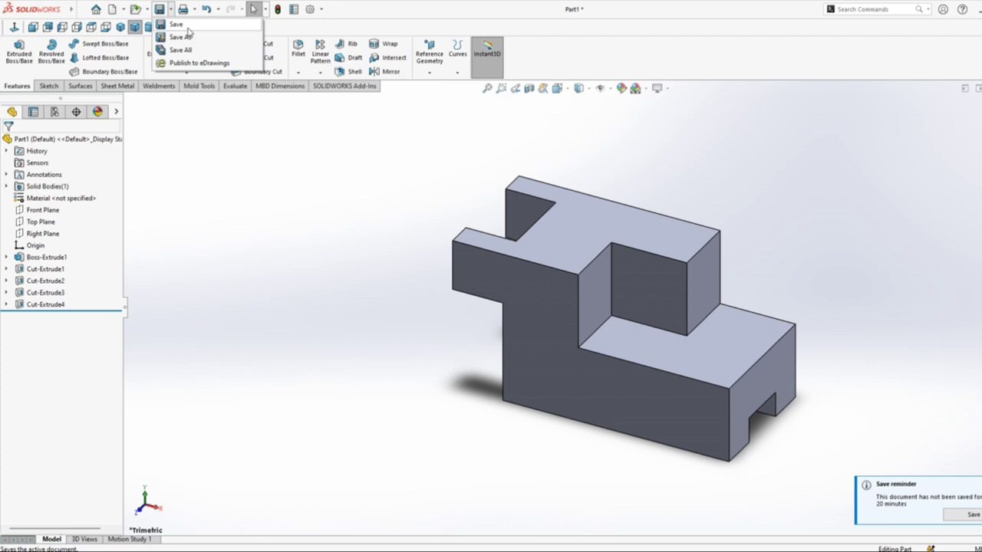
# In Save As, create and open a new 'Practice Tutorials' folder under the Solidworks folder.
pyautogui.click(184, 37)
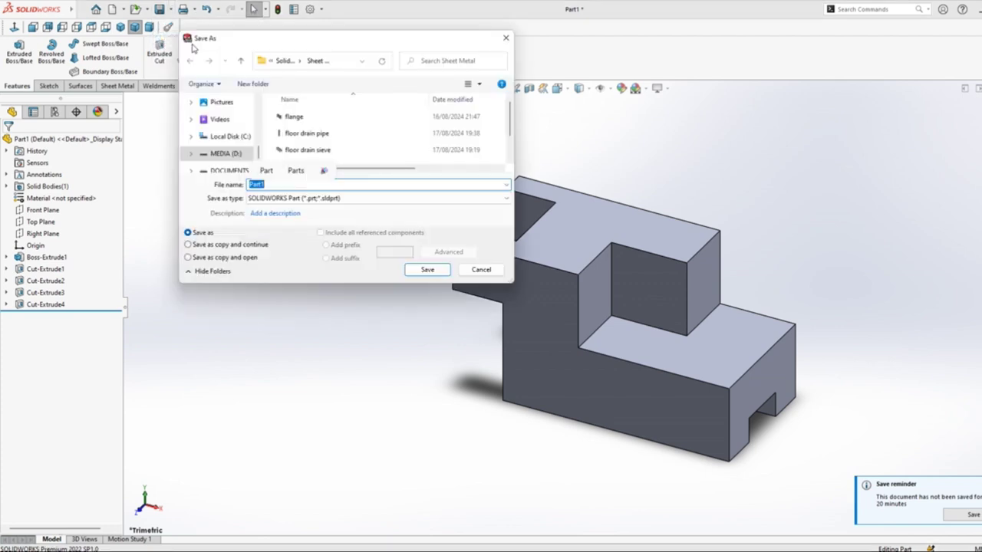
pyautogui.click(285, 61)
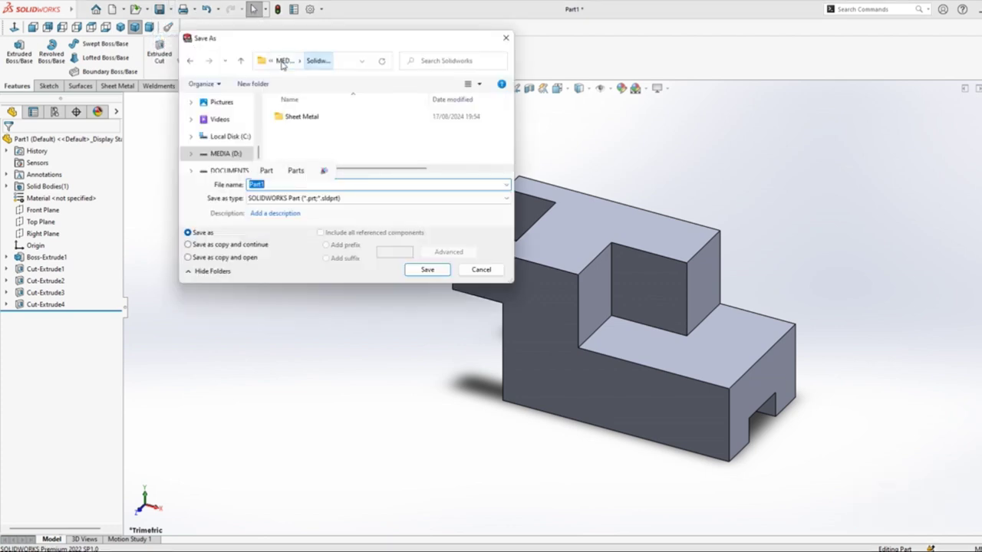
pyautogui.click(261, 89)
pyautogui.write('Practice')
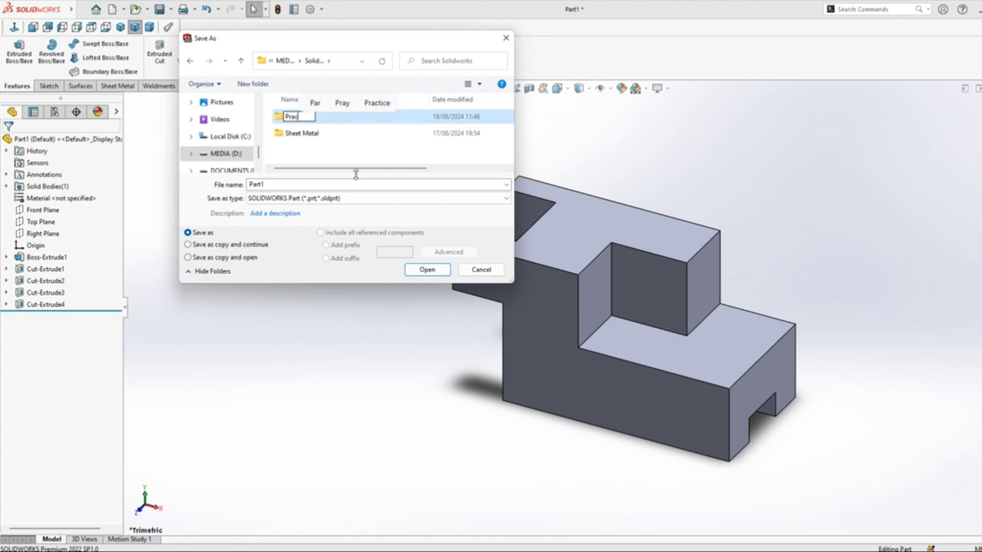
pyautogui.write(' T')
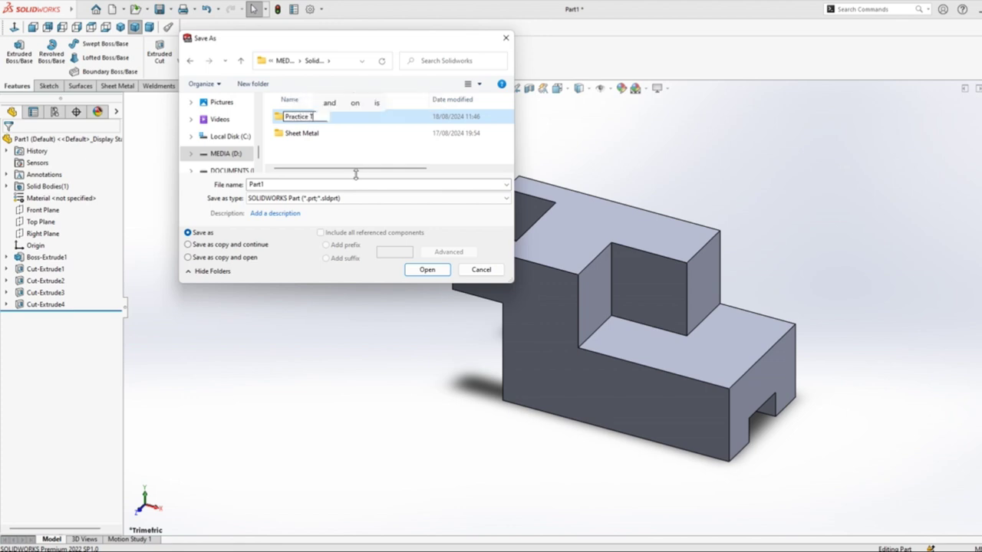
pyautogui.write('utorials')
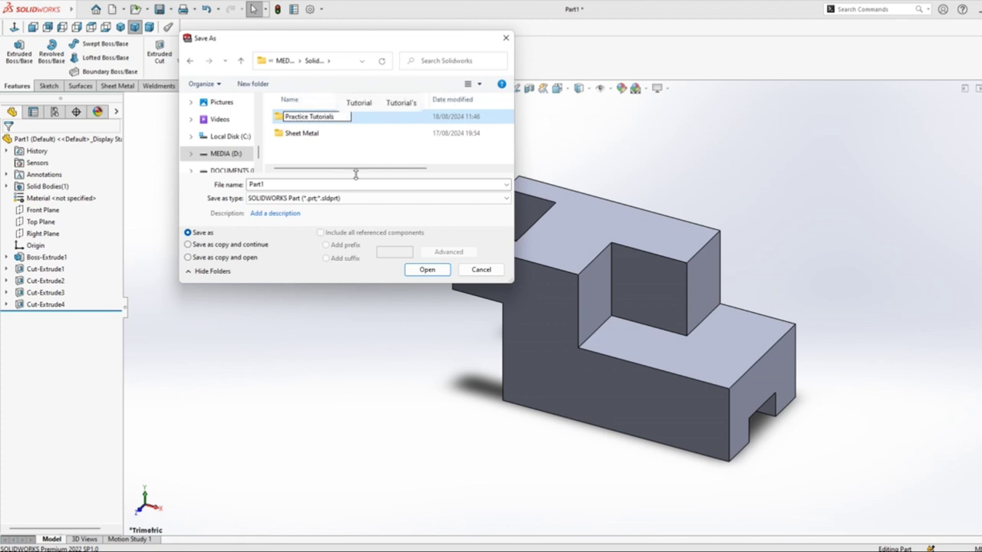
pyautogui.press('Return')
pyautogui.doubleClick(358, 119)
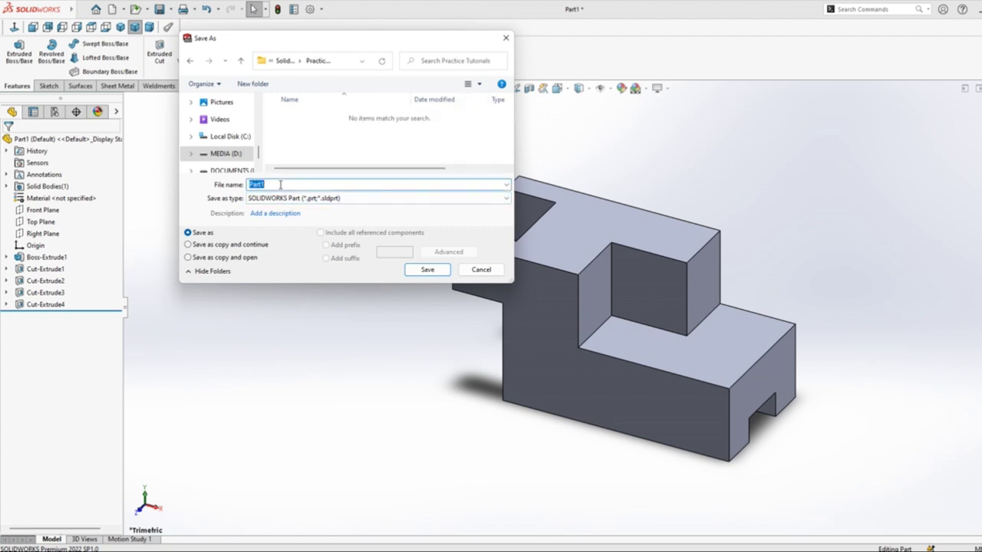
# Create and open a 'Tutorial 8' subfolder, then save the part there as 'adapter'.
pyautogui.click(253, 83)
pyautogui.write('Tuto')
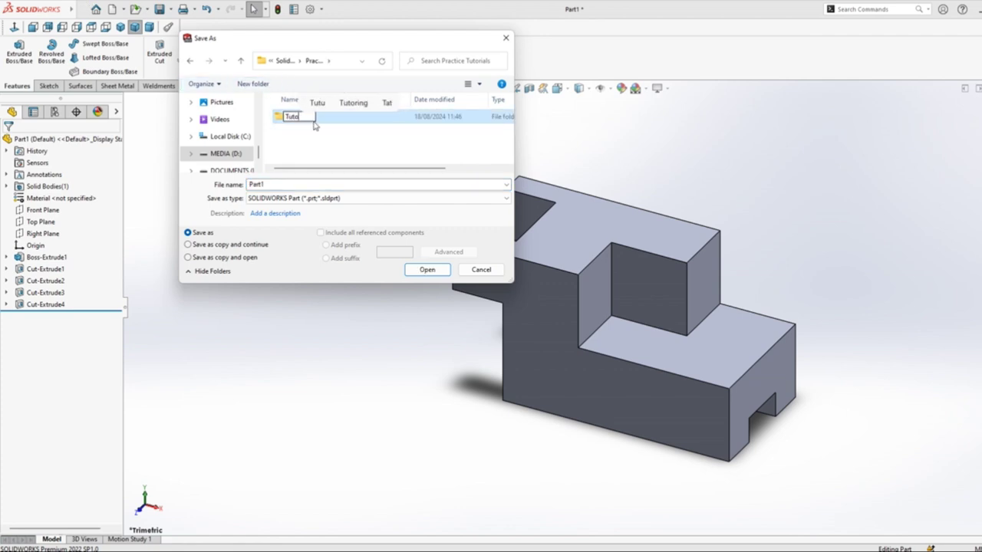
pyautogui.write('rial 8')
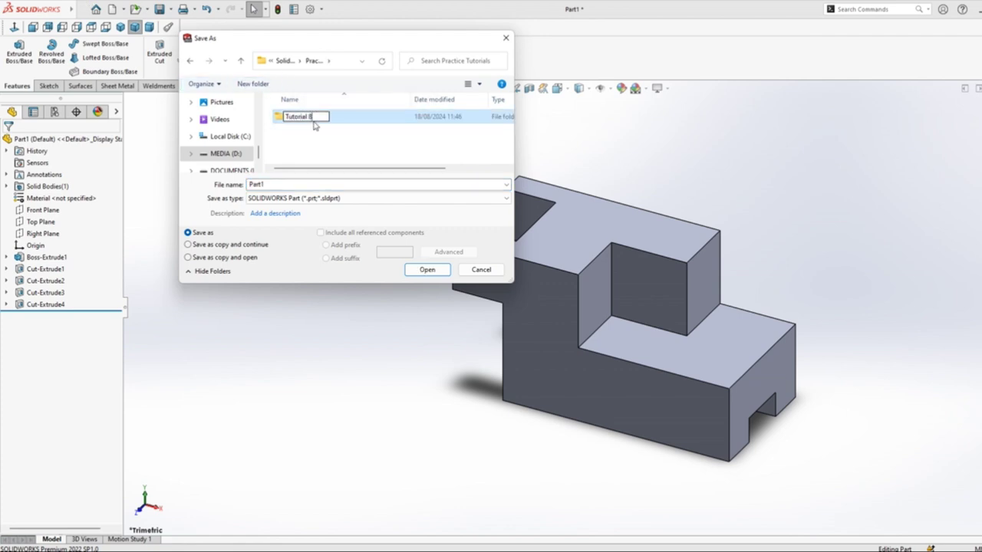
pyautogui.press('Return')
pyautogui.doubleClick(360, 120)
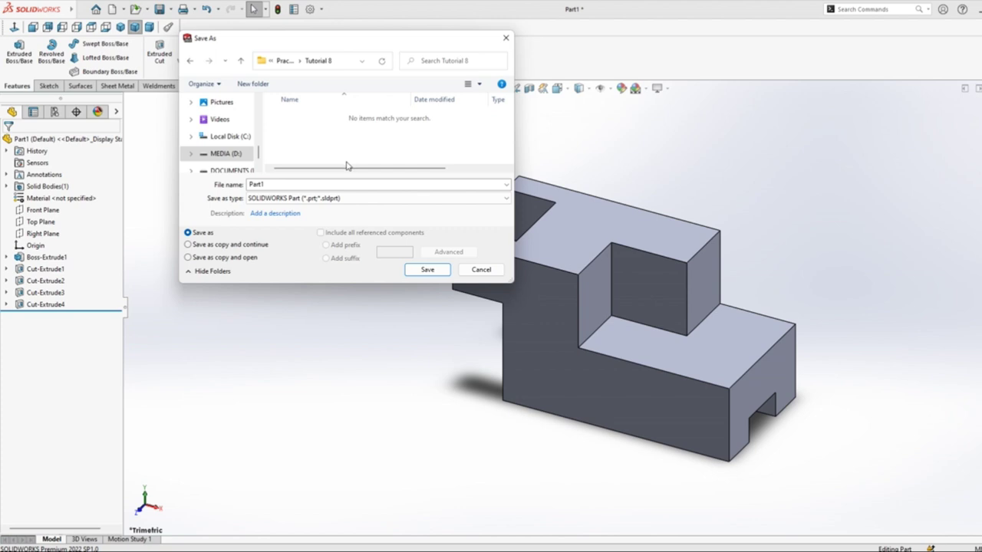
pyautogui.doubleClick(286, 184)
pyautogui.write('ad')
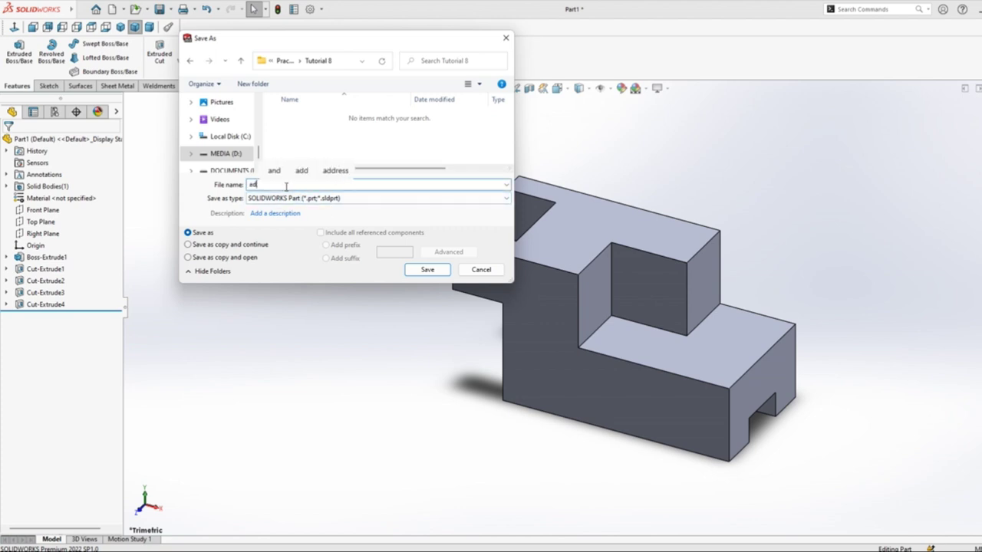
pyautogui.write('apter')
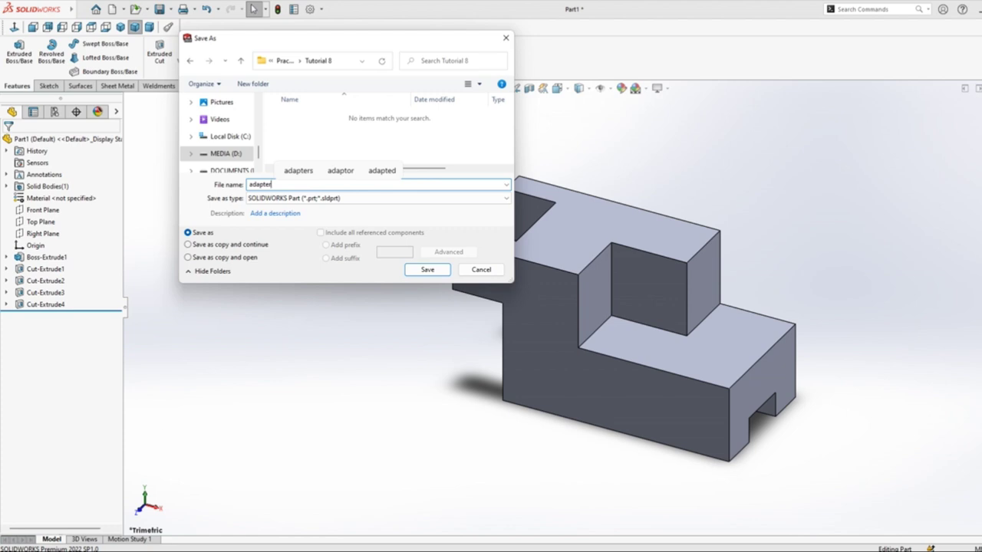
pyautogui.click(427, 270)
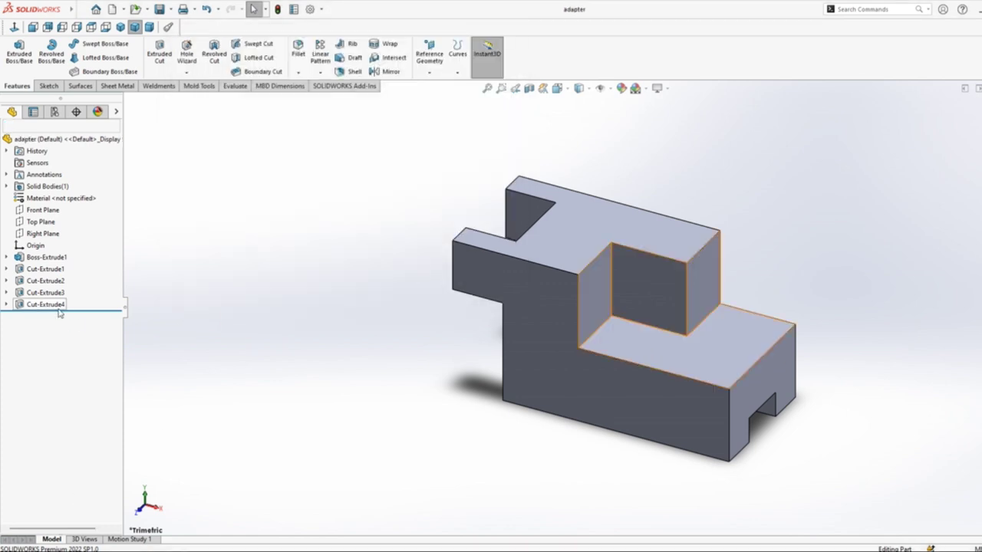
# Close the saved adapter part and start a new Part document.
pyautogui.hotkey('ctrl', 'w')
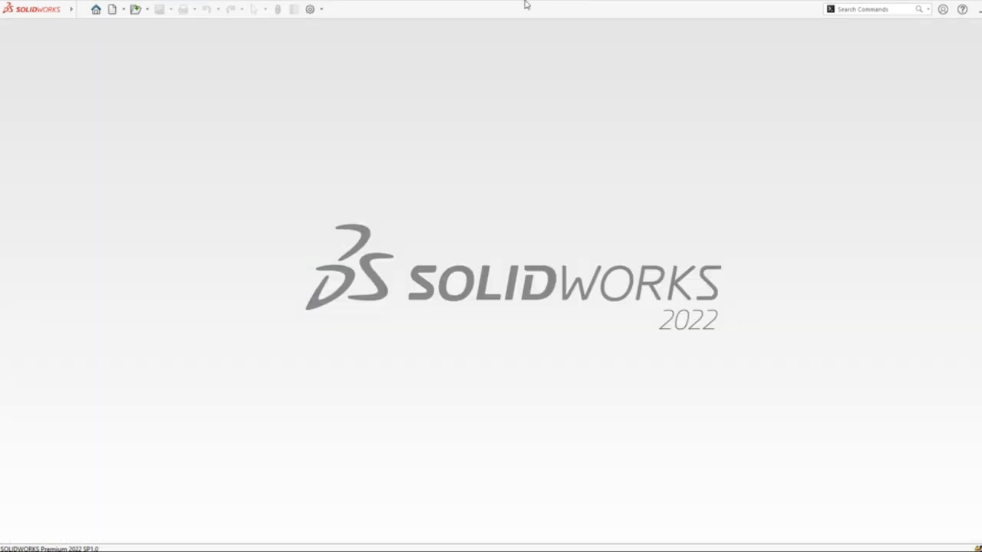
pyautogui.click(81, 9)
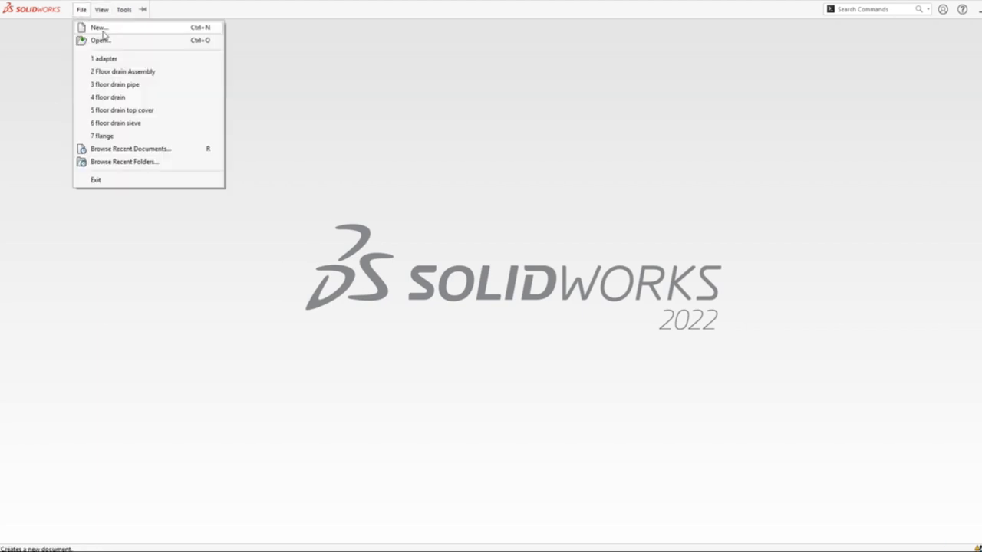
pyautogui.click(97, 27)
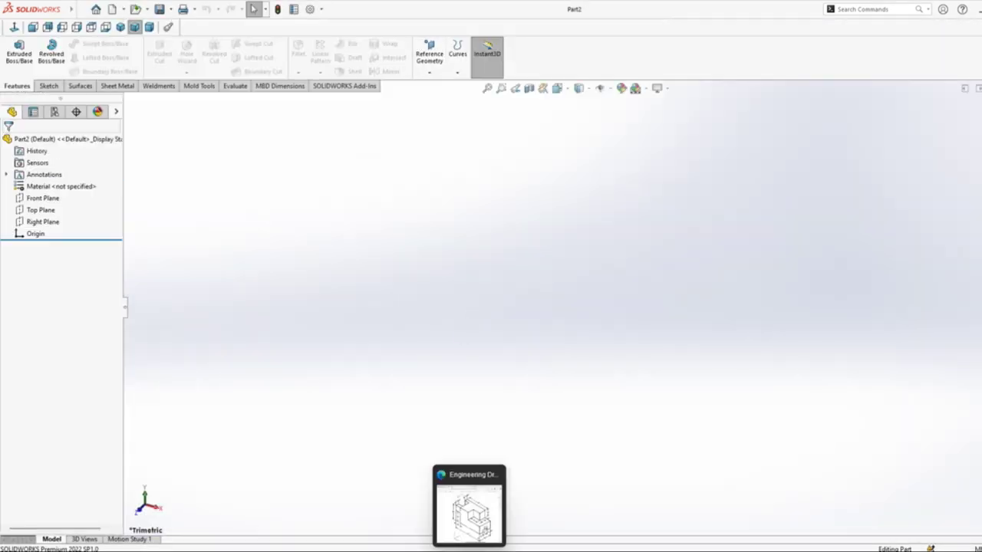
# Bring up the Fig. 6-59 Guide block drawing in the PDF viewer.
pyautogui.click(468, 512)
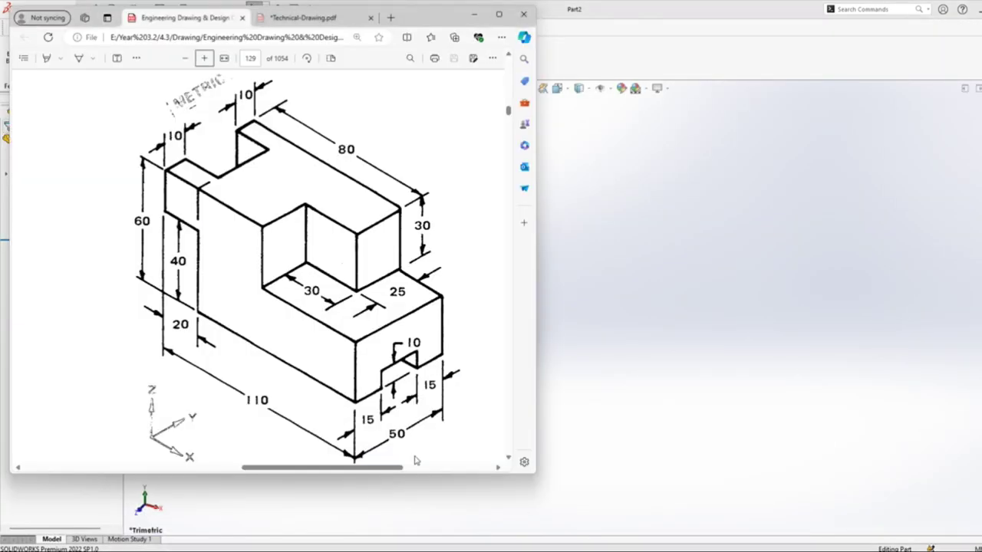
pyautogui.moveTo(361, 469); pyautogui.dragTo(229, 452)
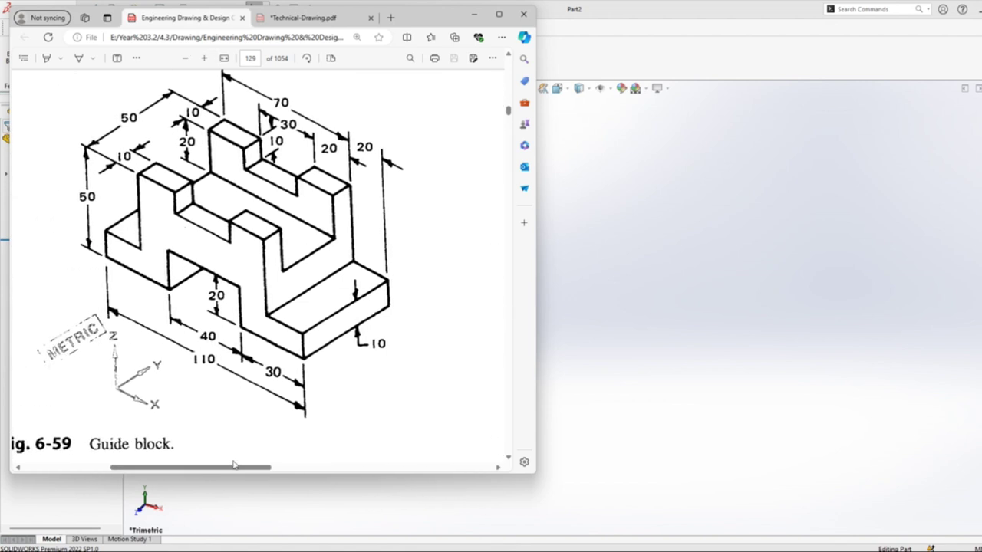
pyautogui.moveTo(234, 464); pyautogui.dragTo(240, 471)
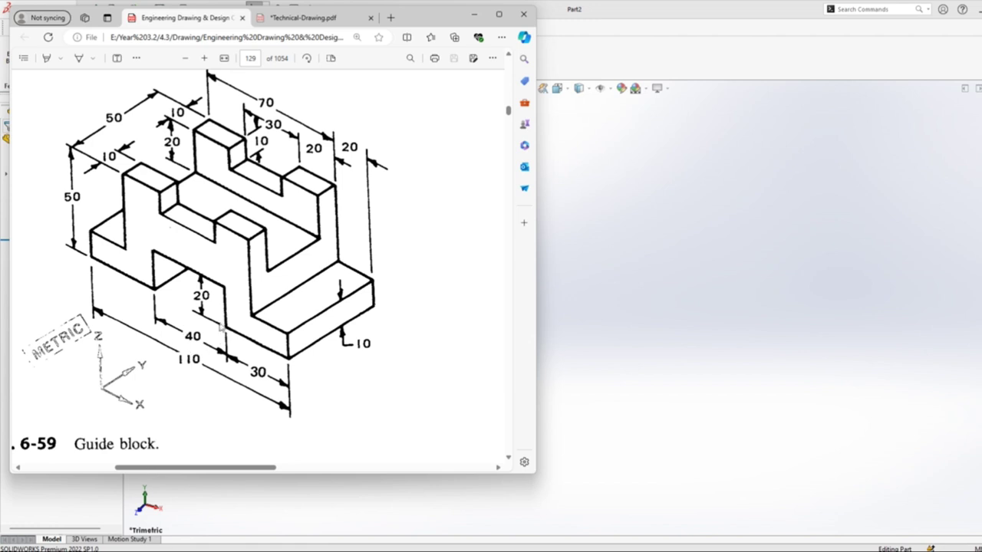
# Start a new sketch on Part2's Front Plane.
pyautogui.click(611, 340)
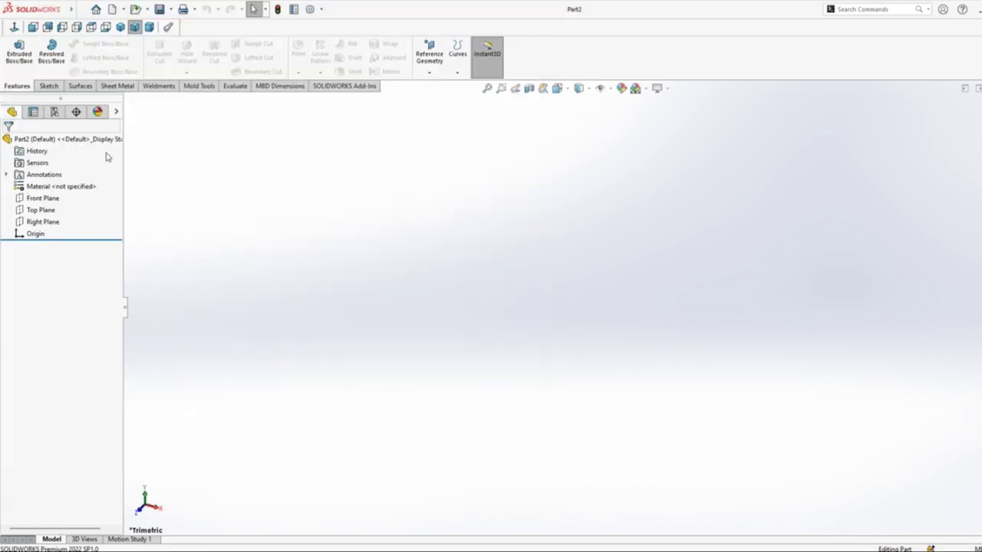
pyautogui.click(42, 210)
pyautogui.click(26, 198)
pyautogui.click(35, 178)
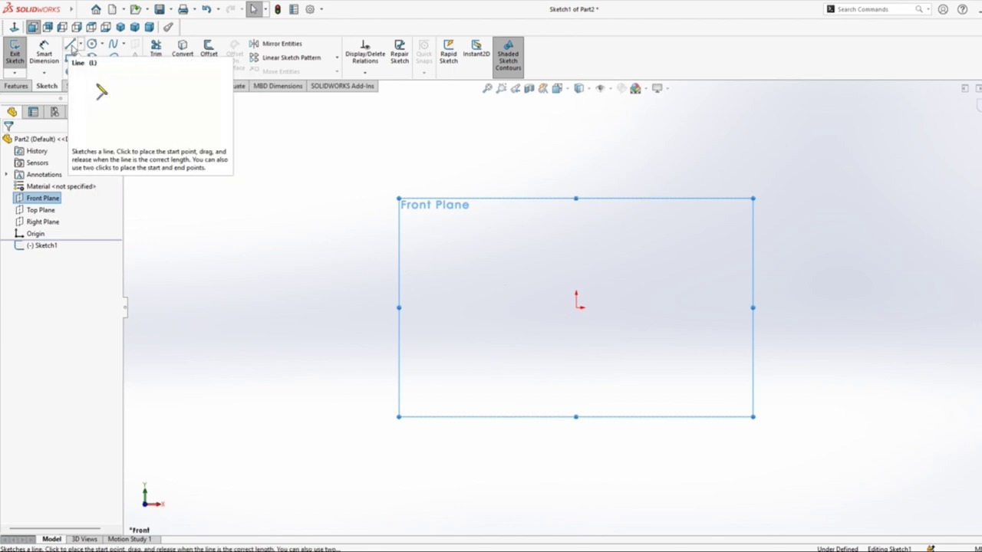
# Draw a trial center rectangle at the origin, undo it, and view the reference drawing again.
pyautogui.click(82, 59)
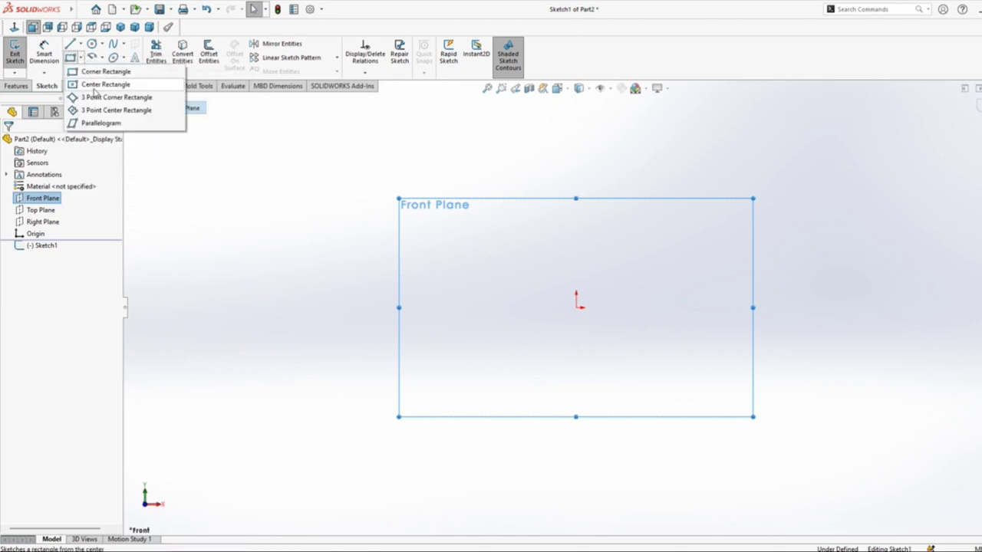
pyautogui.click(95, 86)
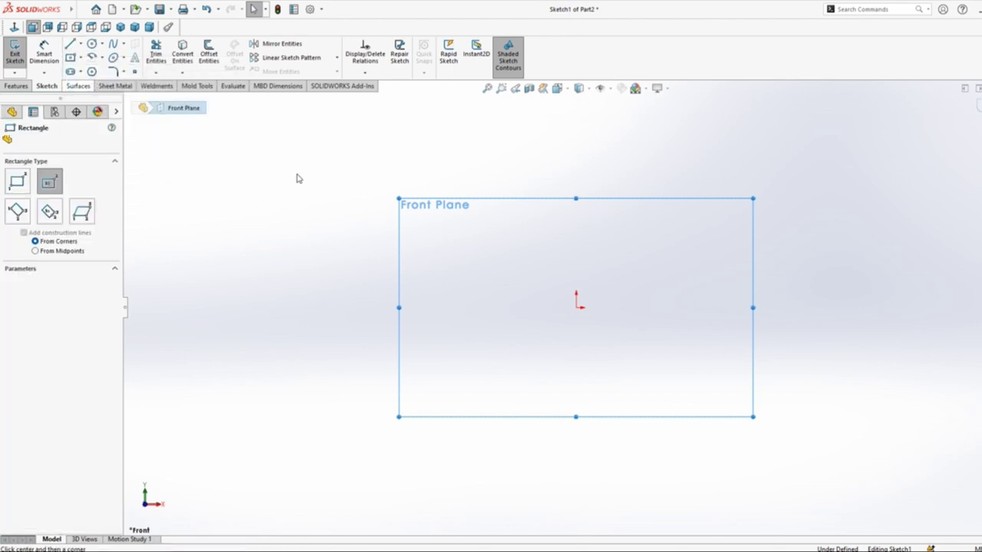
pyautogui.click(576, 305)
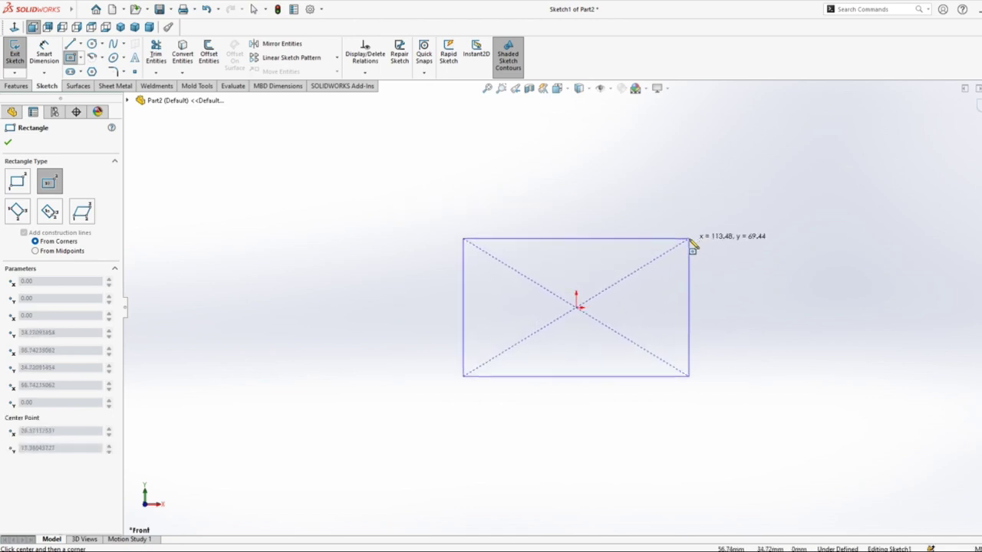
pyautogui.click(613, 289)
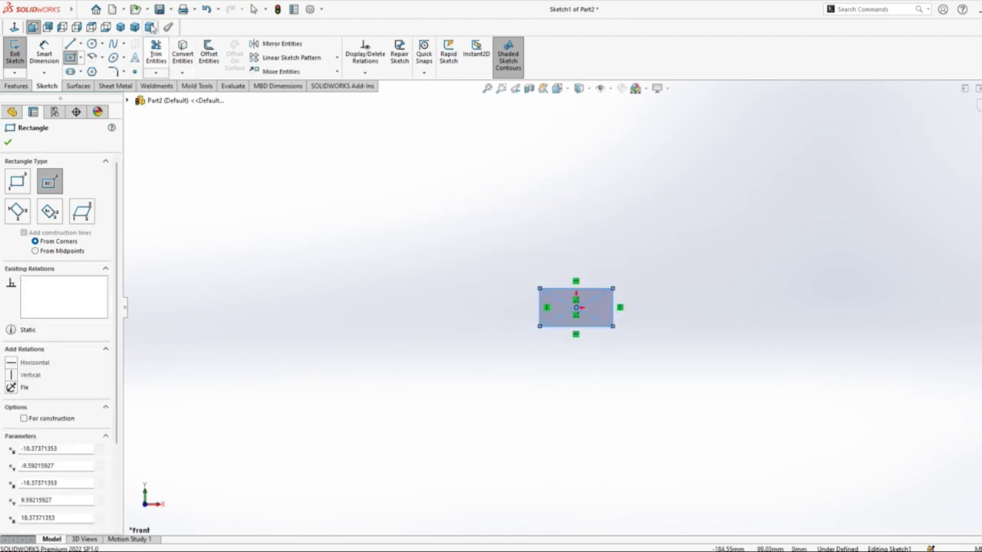
pyautogui.click(206, 10)
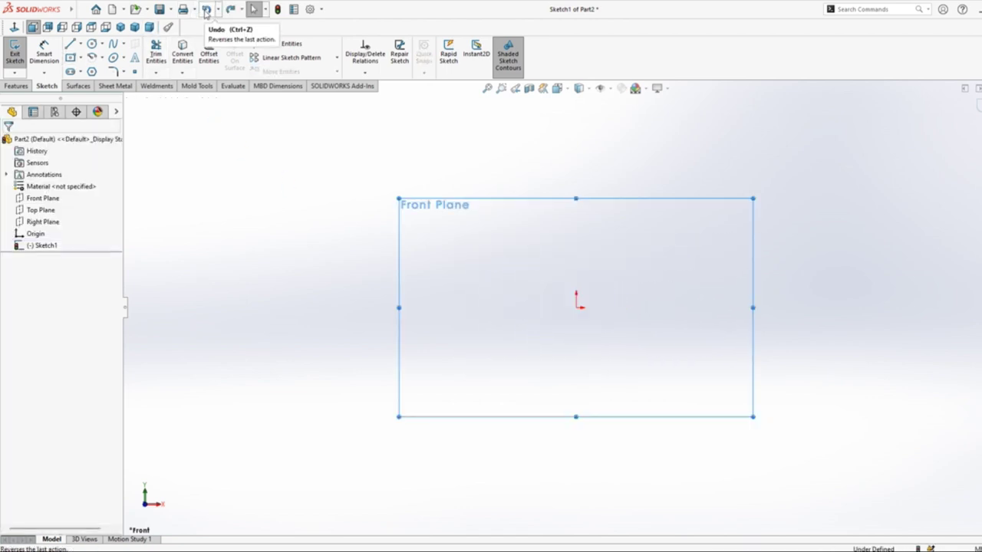
pyautogui.click(468, 506)
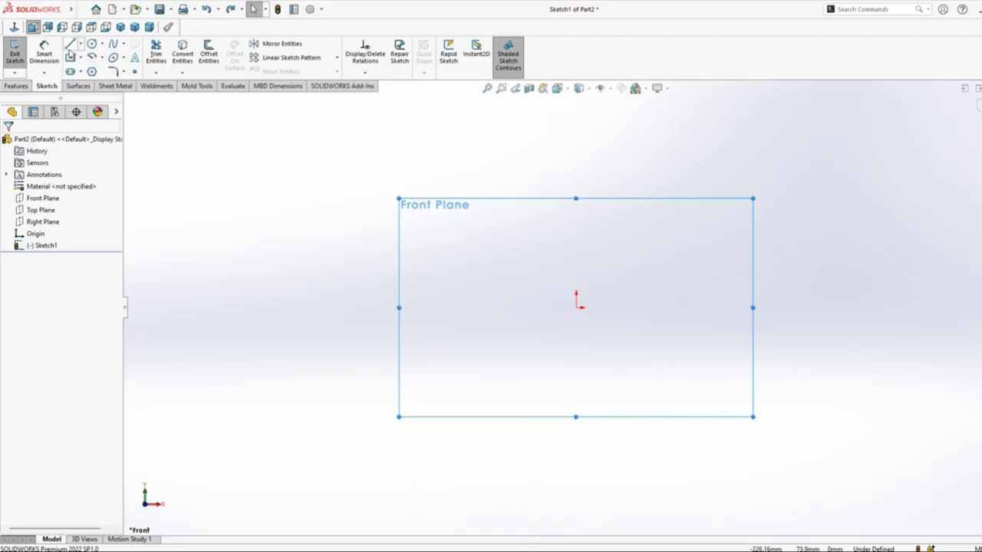
# Draw a closed stepped outline with lines from the origin, down the right side and back along the baseline.
pyautogui.click(69, 44)
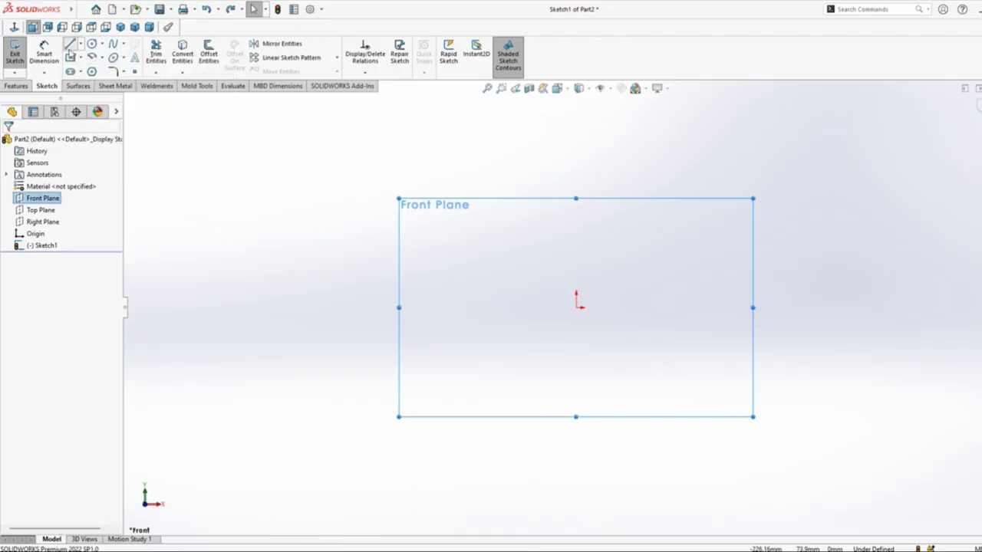
pyautogui.click(576, 308)
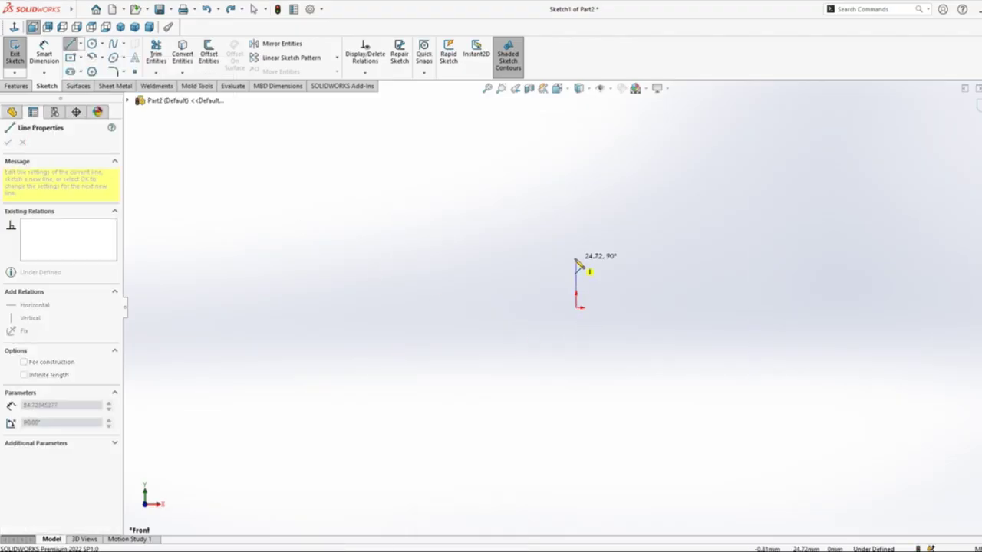
pyautogui.click(576, 262)
pyautogui.click(624, 262)
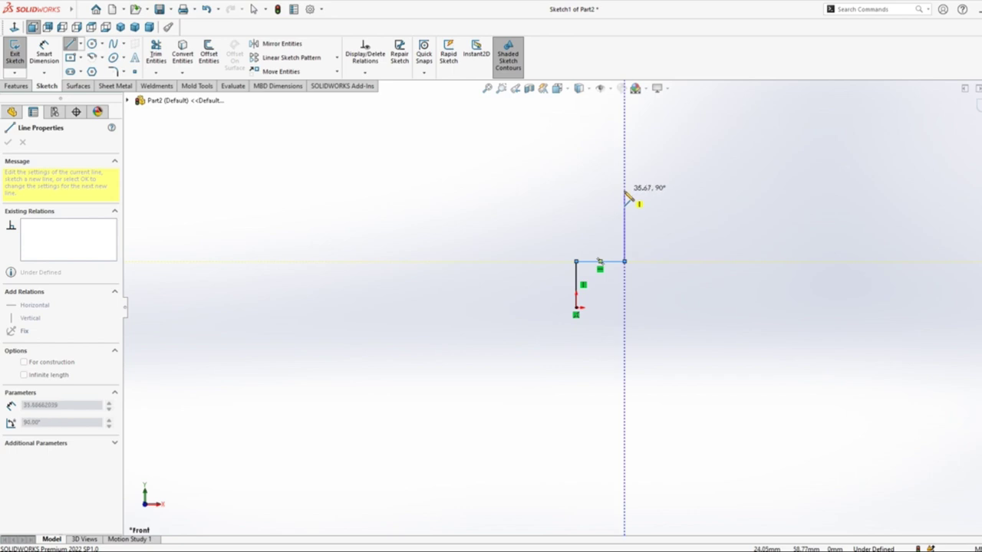
pyautogui.click(624, 191)
pyautogui.click(668, 190)
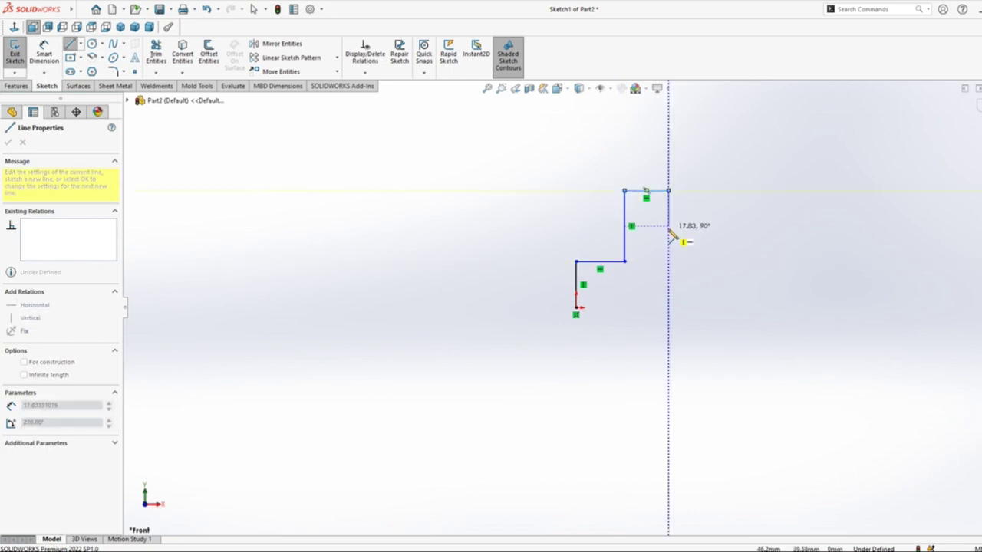
pyautogui.click(668, 225)
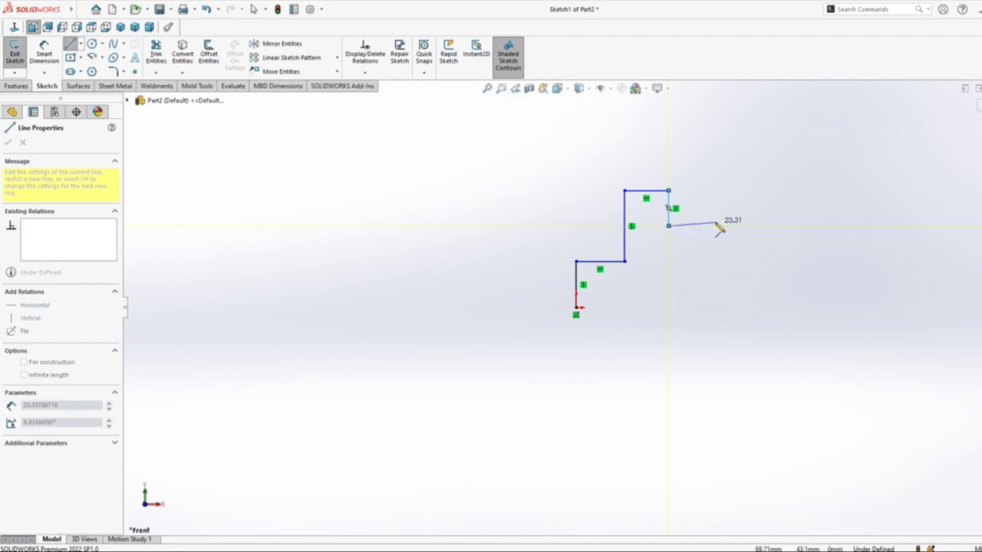
pyautogui.click(718, 226)
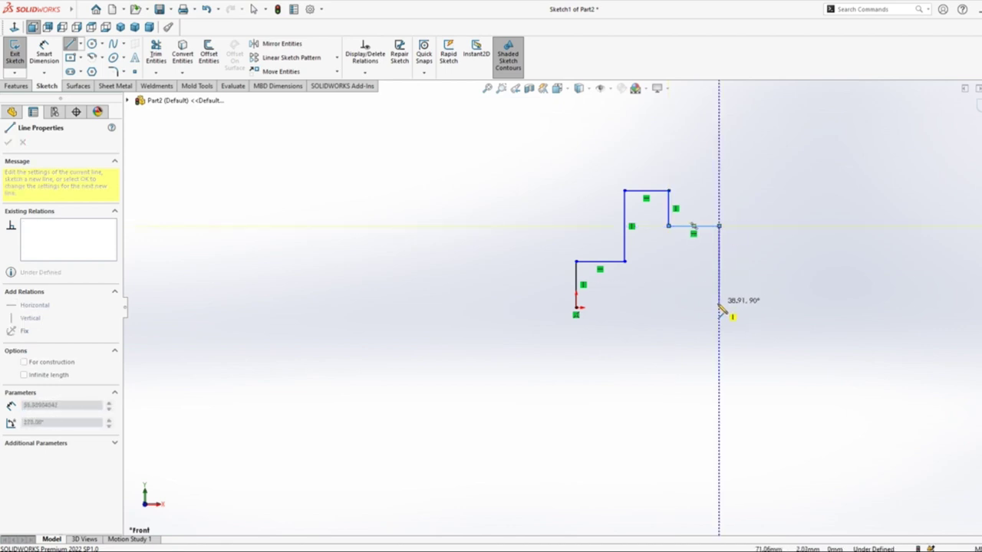
pyautogui.click(718, 308)
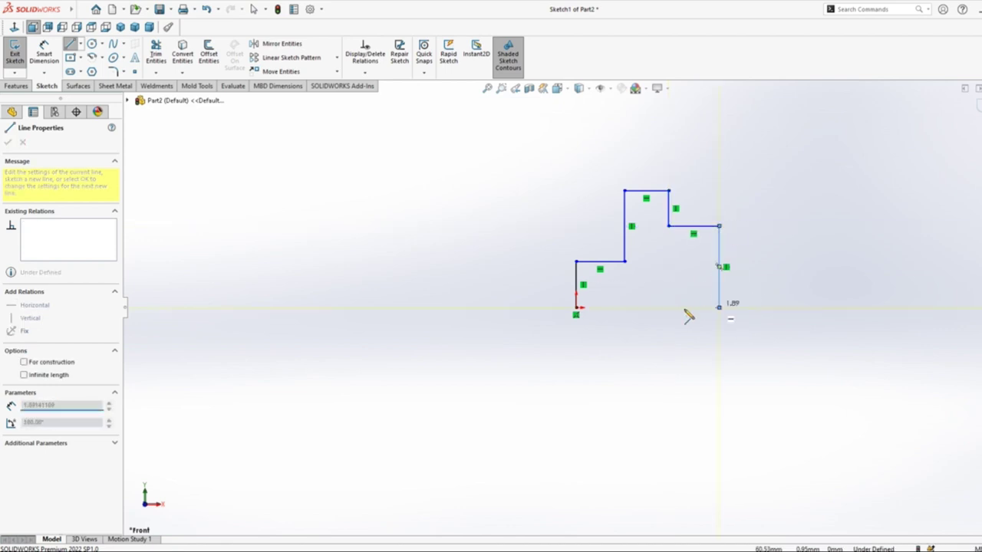
pyautogui.click(576, 307)
# Exit the Line tool and select the right side and bottom edges.
pyautogui.rightClick(578, 311)
pyautogui.click(596, 317)
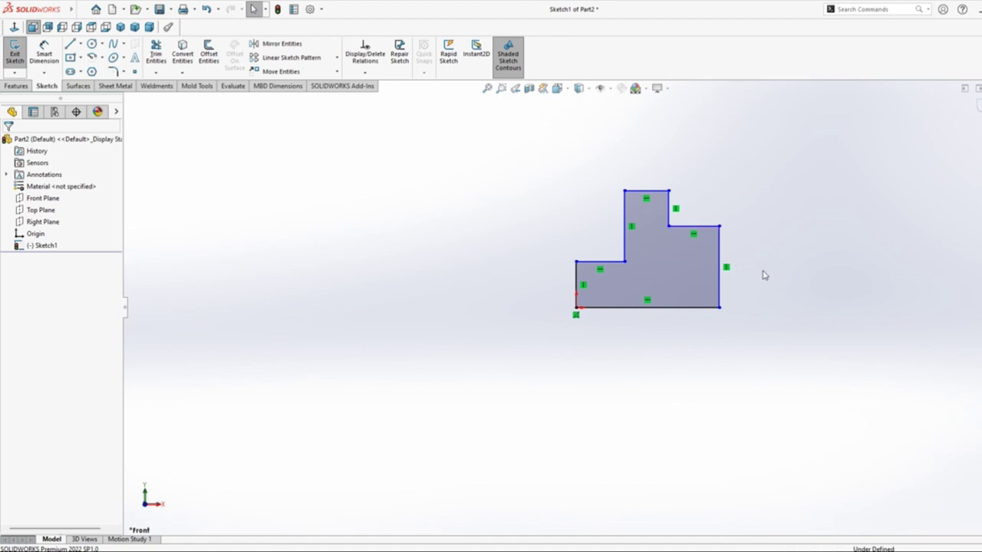
pyautogui.moveTo(763, 272); pyautogui.dragTo(688, 315)
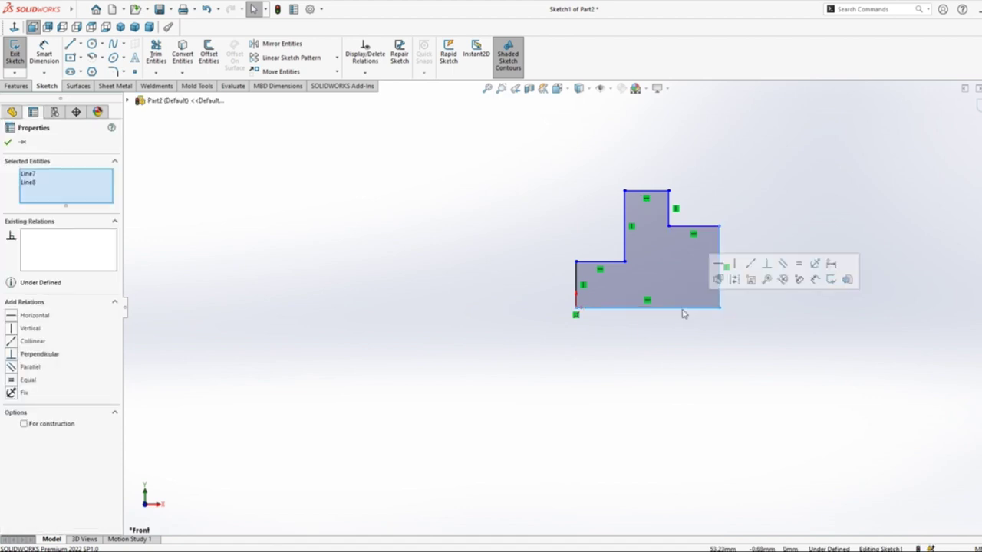
# Check the Guide block drawing, then delete the profile's right side and bottom lines.
pyautogui.click(734, 281)
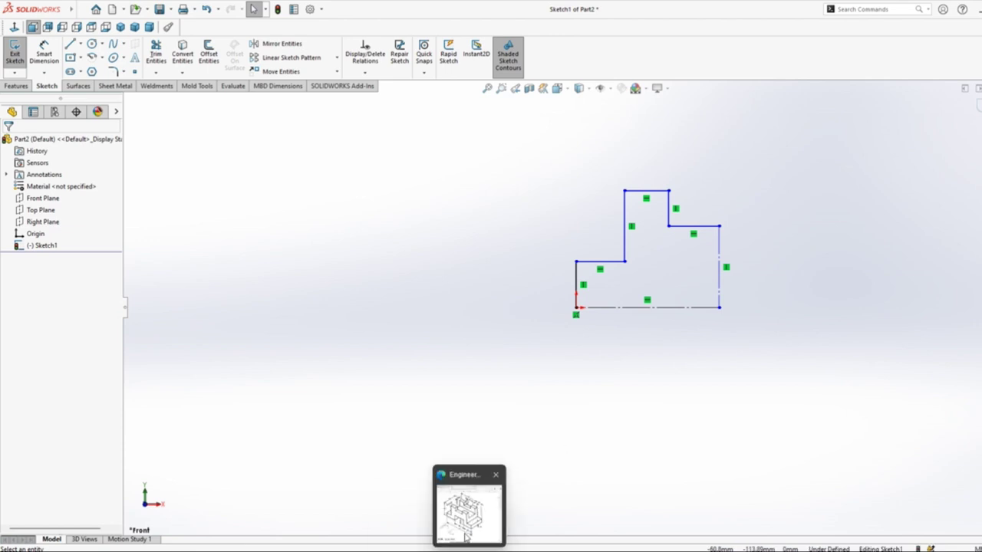
pyautogui.click(467, 527)
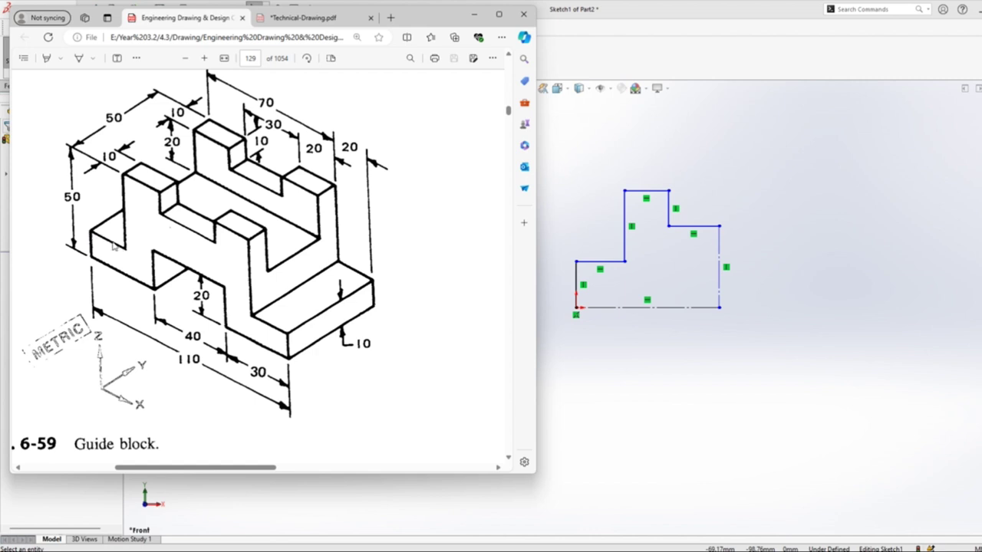
pyautogui.click(622, 158)
pyautogui.moveTo(735, 244); pyautogui.dragTo(701, 319)
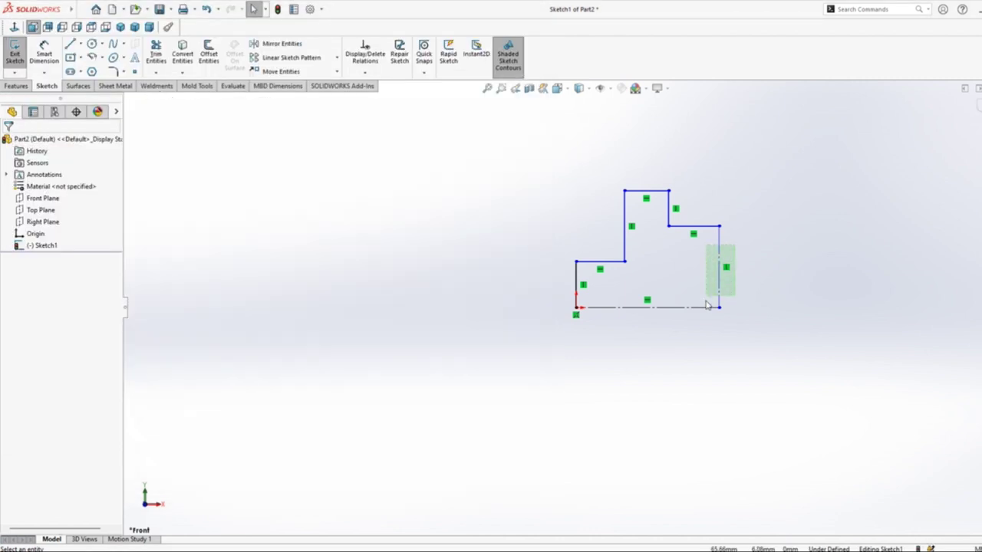
pyautogui.press('Delete')
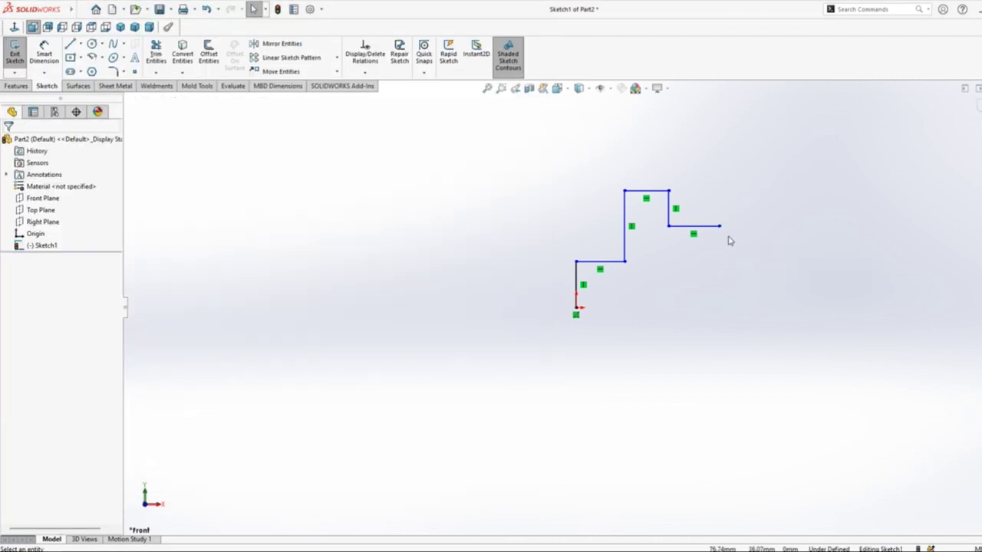
# Draw the second top lug and right step, running the right end down to the baseline.
pyautogui.click(70, 43)
pyautogui.click(718, 225)
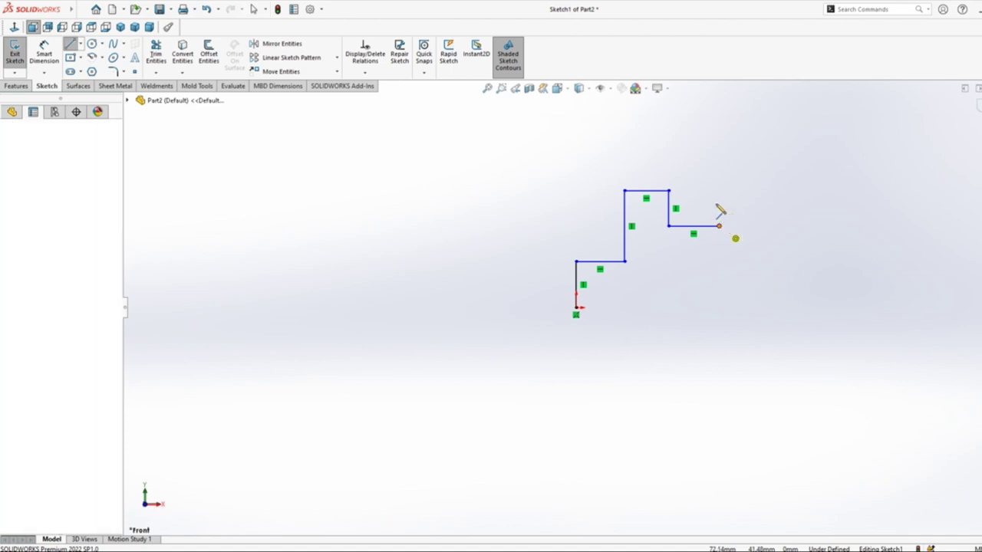
pyautogui.click(718, 190)
pyautogui.click(764, 191)
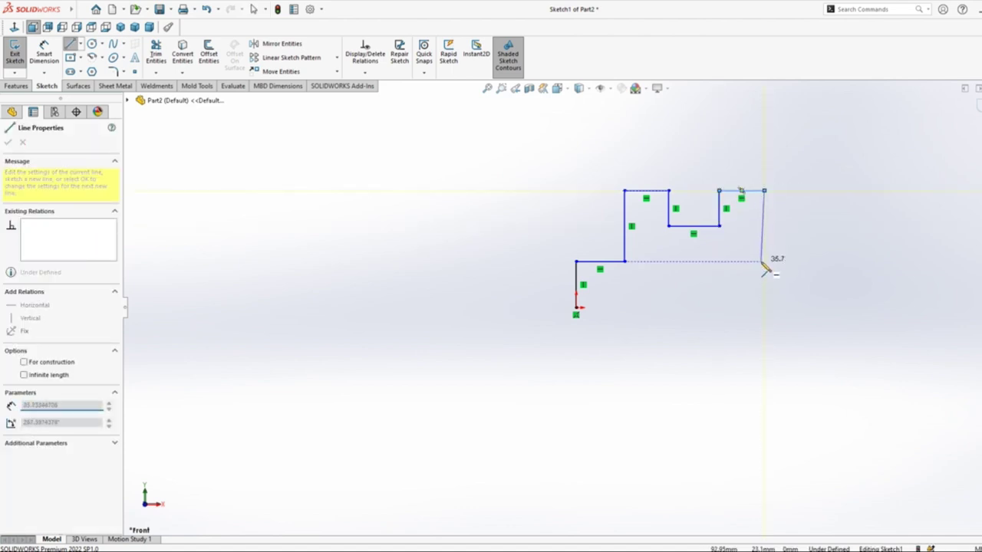
pyautogui.click(763, 262)
pyautogui.click(813, 261)
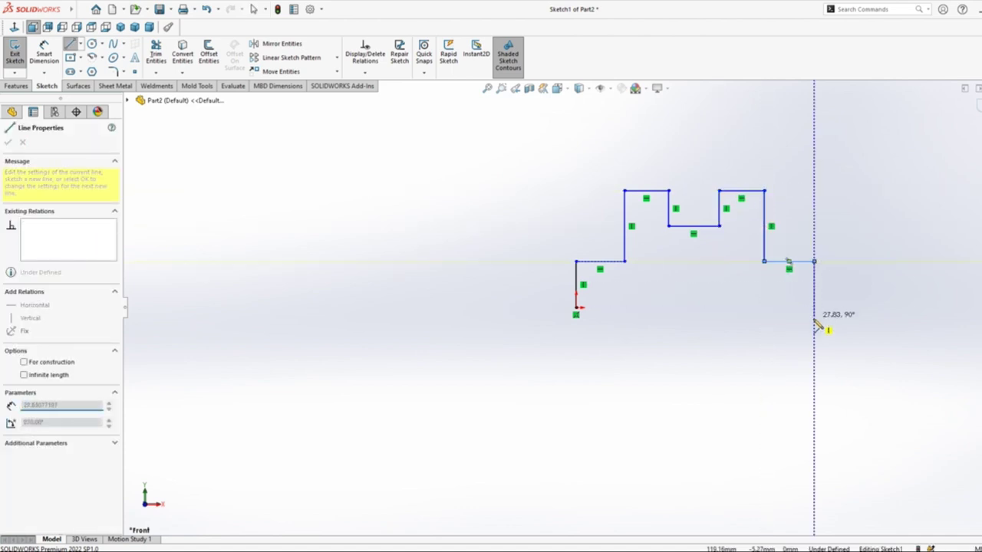
pyautogui.click(813, 308)
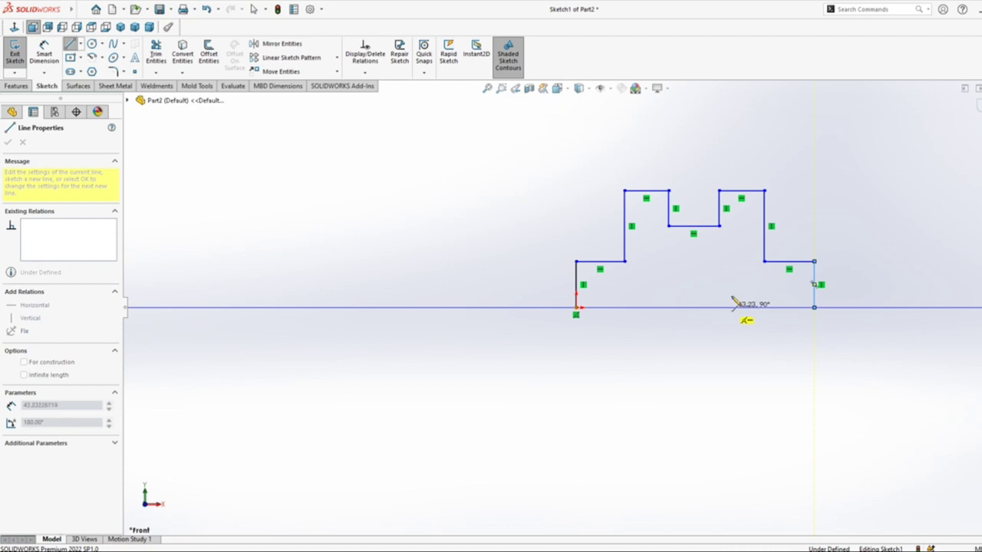
# Draw the bottom edge with a rectangular slot, closing the profile at the origin.
pyautogui.click(727, 307)
pyautogui.click(728, 276)
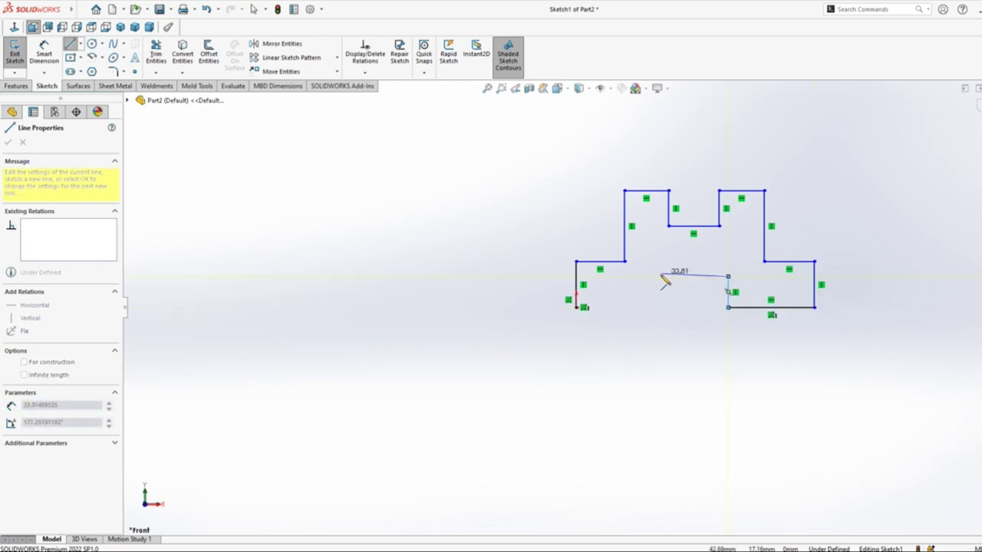
pyautogui.click(660, 276)
pyautogui.click(660, 308)
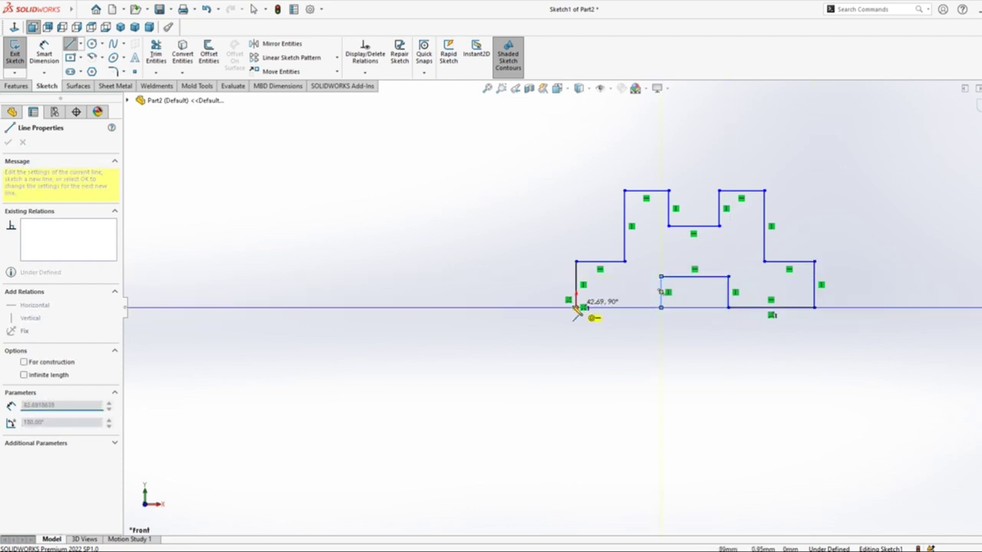
pyautogui.click(576, 307)
pyautogui.moveTo(453, 219); pyautogui.dragTo(487, 184, button='right')
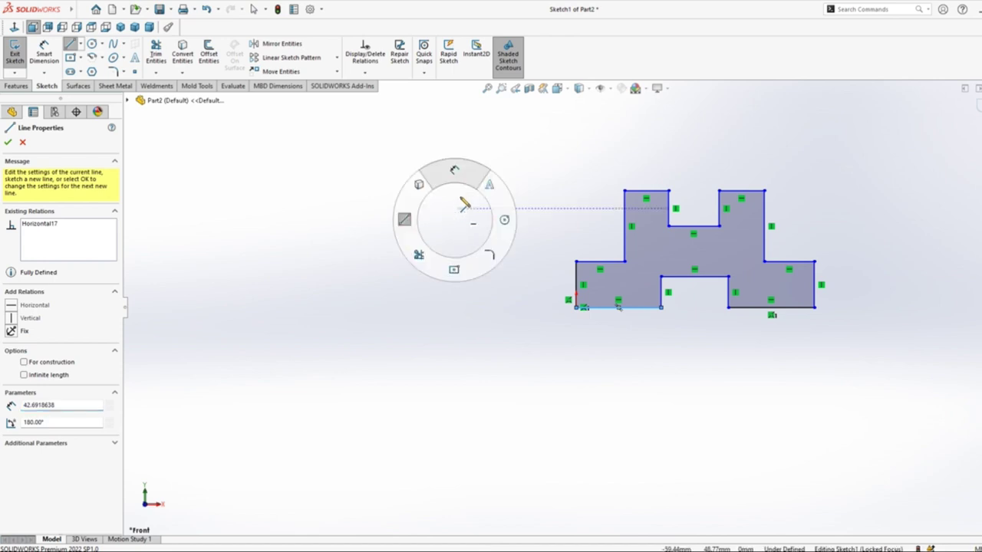
# Dimension the profile's overall width to 110 and its top width to 70.
pyautogui.click(576, 284)
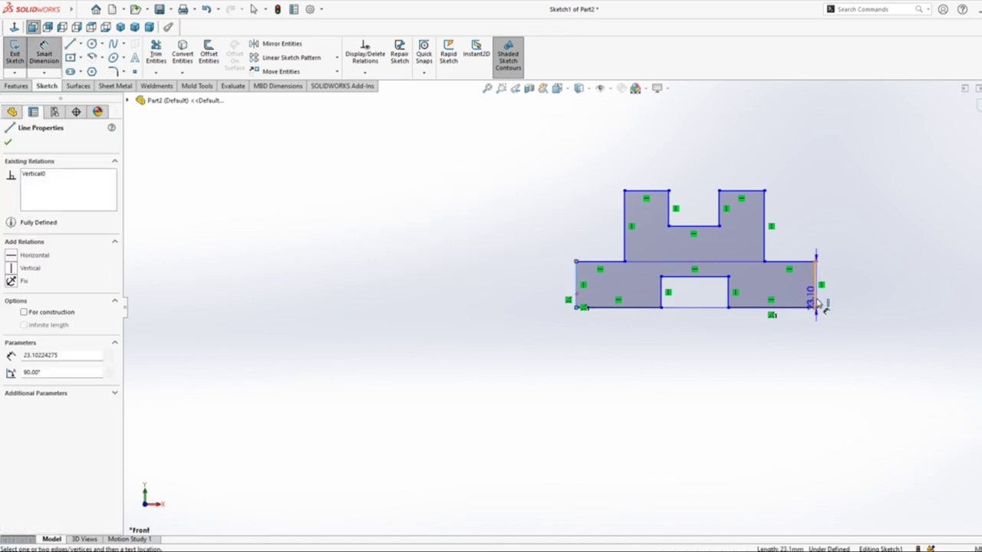
pyautogui.click(814, 299)
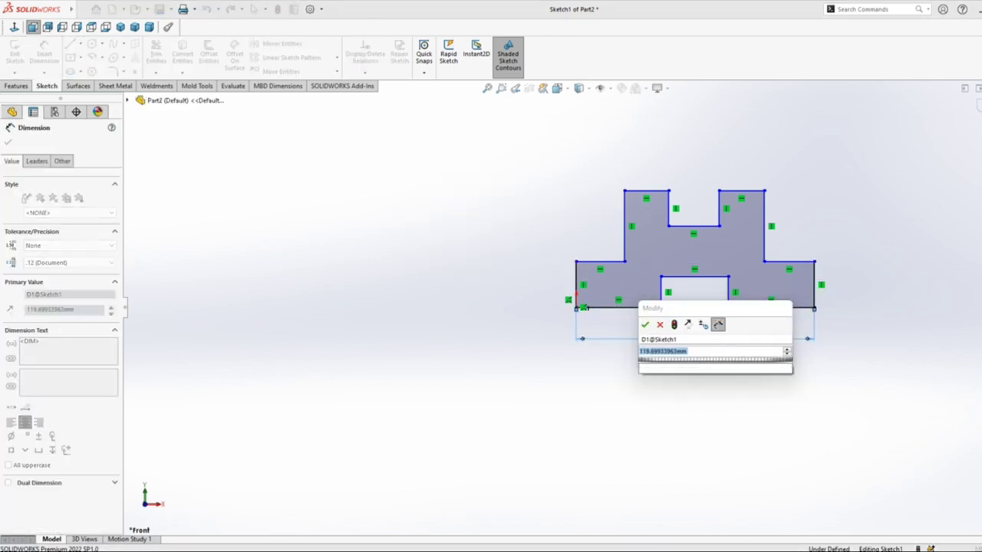
pyautogui.write('110')
pyautogui.press('Return')
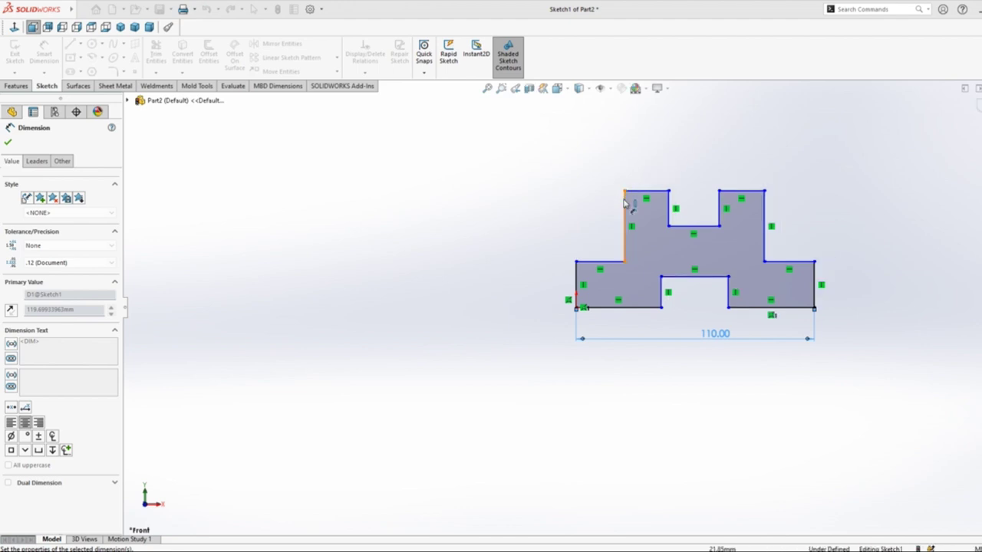
pyautogui.click(764, 221)
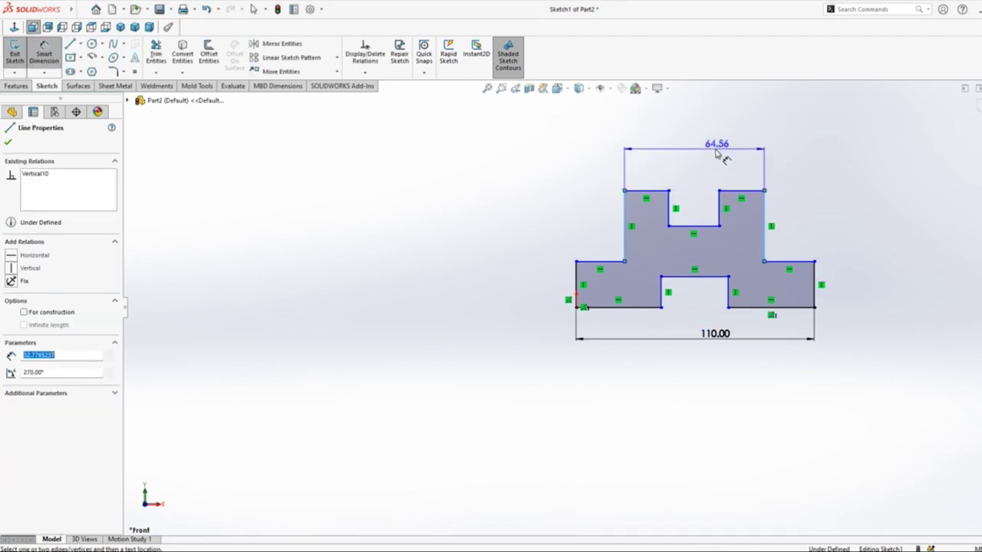
pyautogui.click(706, 145)
pyautogui.write('70')
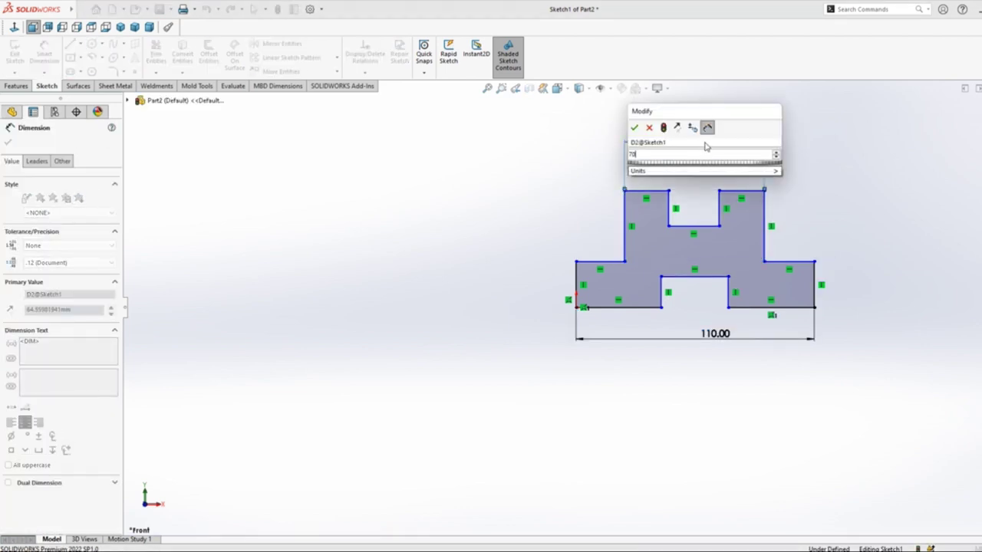
pyautogui.press('Return')
# Add the 20 right step width and bring up the Guide block drawing.
pyautogui.click(775, 251)
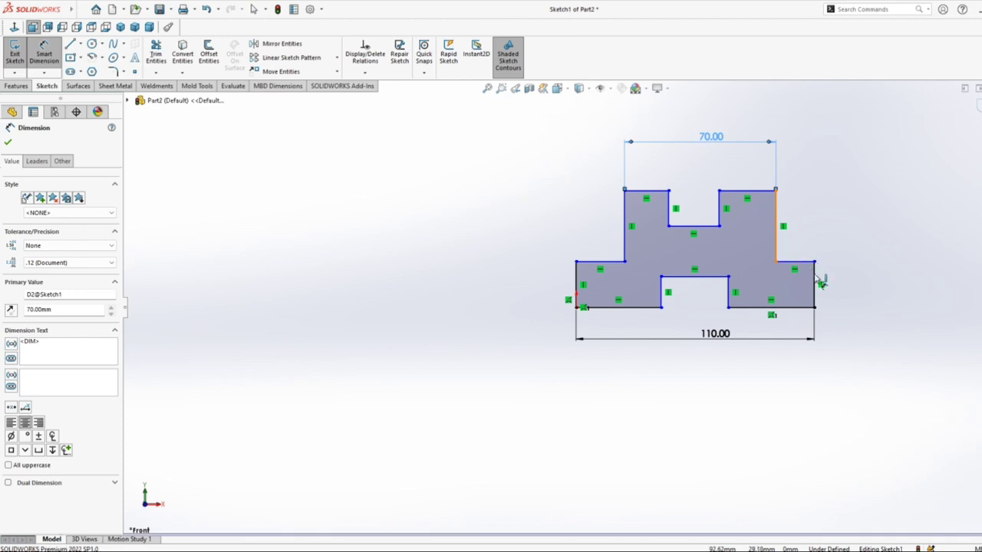
pyautogui.click(814, 280)
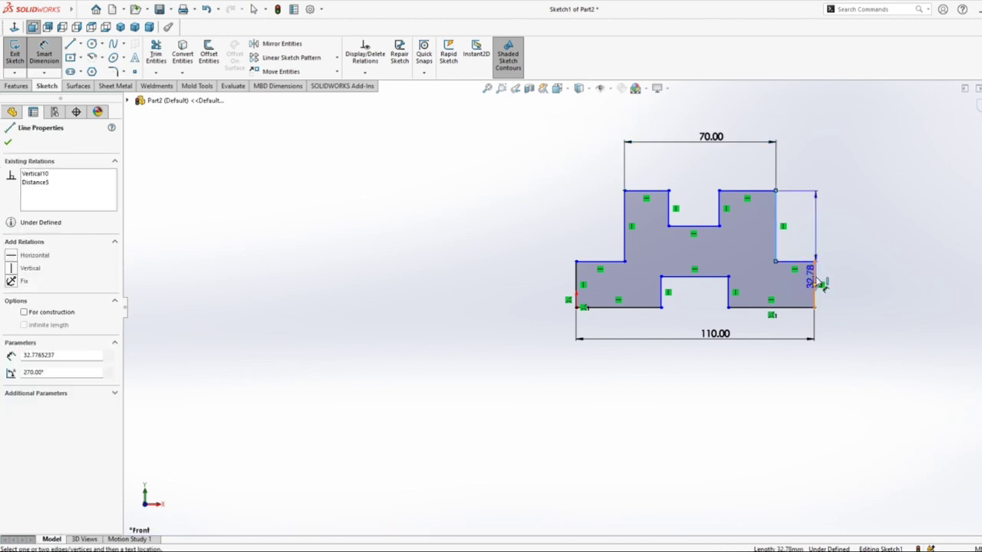
pyautogui.click(838, 239)
pyautogui.press('Return')
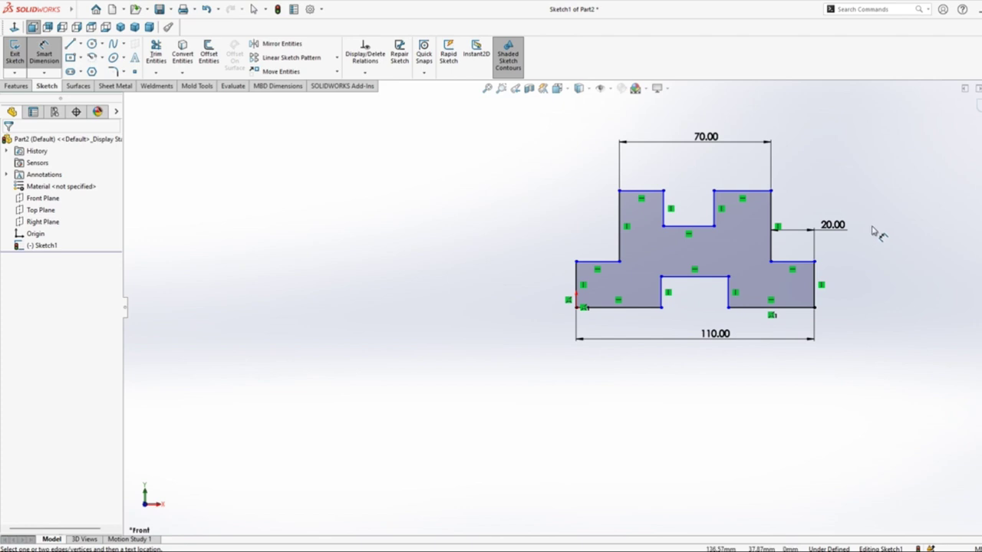
pyautogui.click(483, 534)
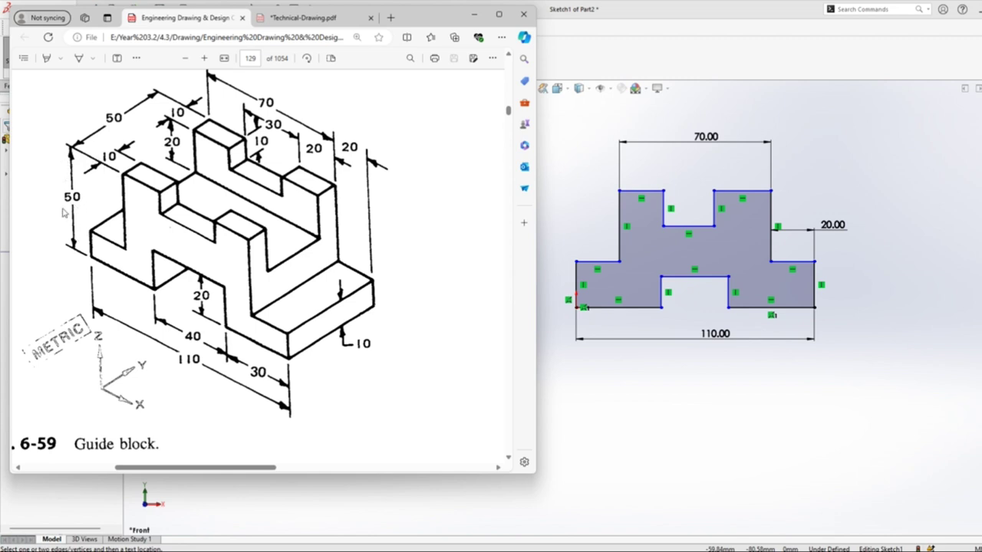
# Dimension the right end height and the top notch depth to 10 mm each.
pyautogui.click(580, 161)
pyautogui.click(815, 284)
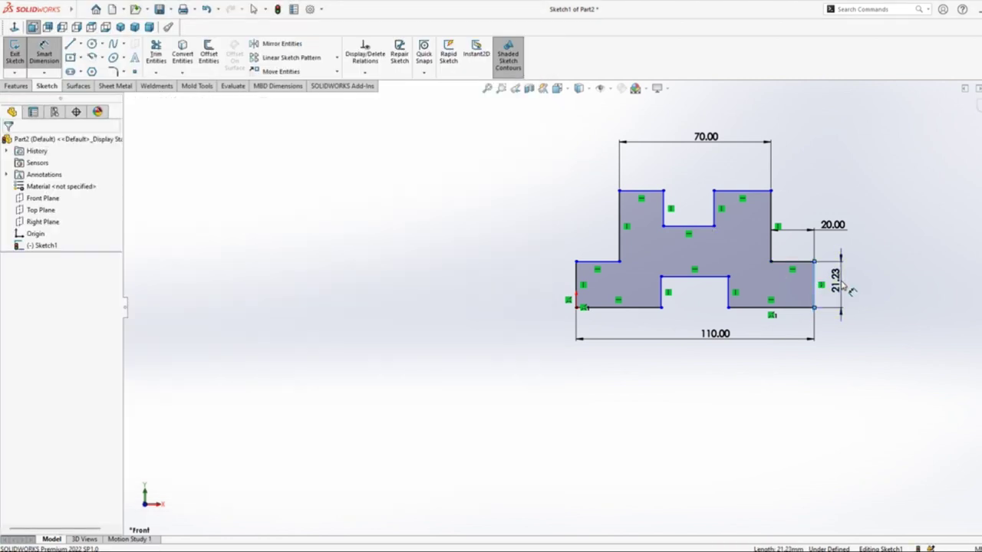
pyautogui.click(851, 290)
pyautogui.press('Return')
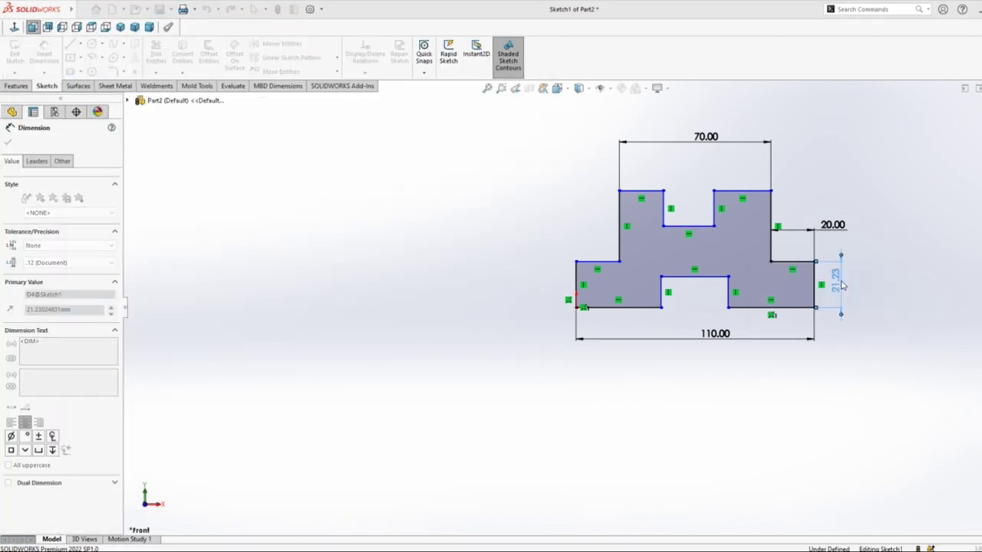
pyautogui.write('10')
pyautogui.press('Return')
pyautogui.click(664, 209)
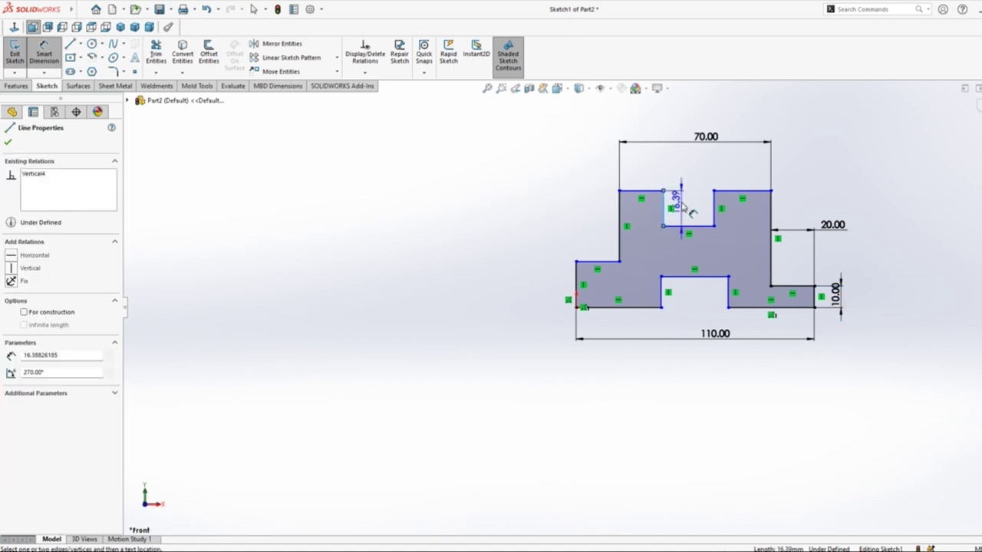
pyautogui.click(693, 198)
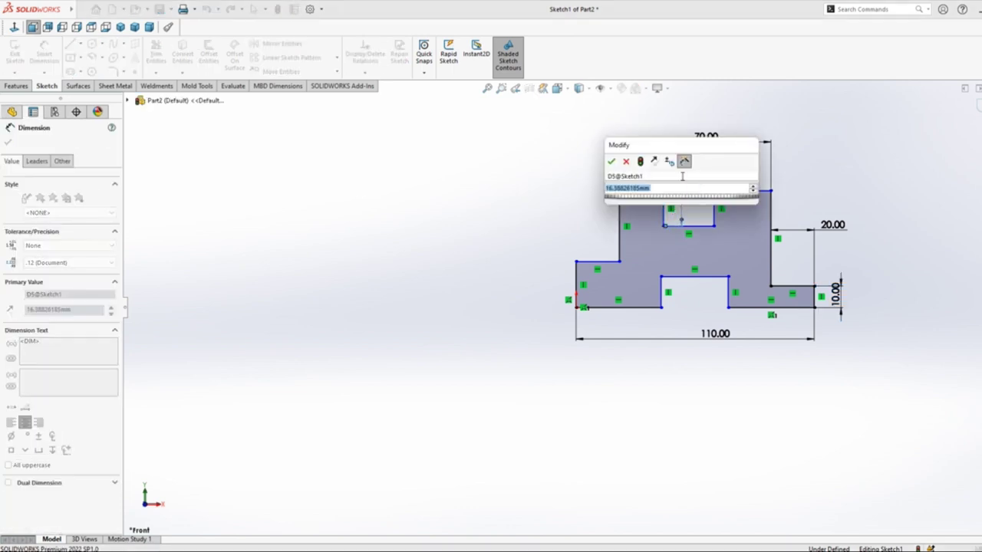
pyautogui.write('10')
pyautogui.press('Return')
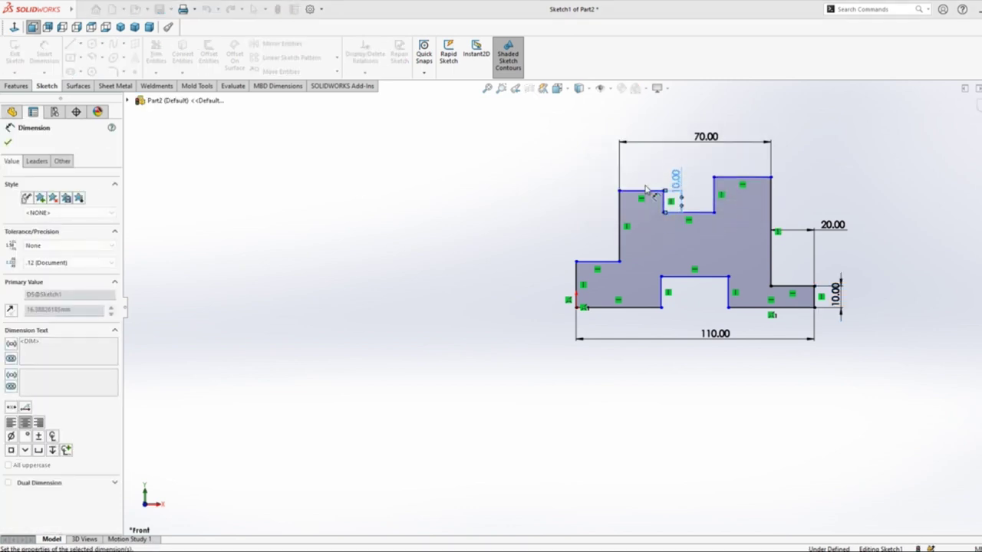
# Set the overall height to 50 mm and check the reference drawing.
pyautogui.click(641, 192)
pyautogui.click(636, 307)
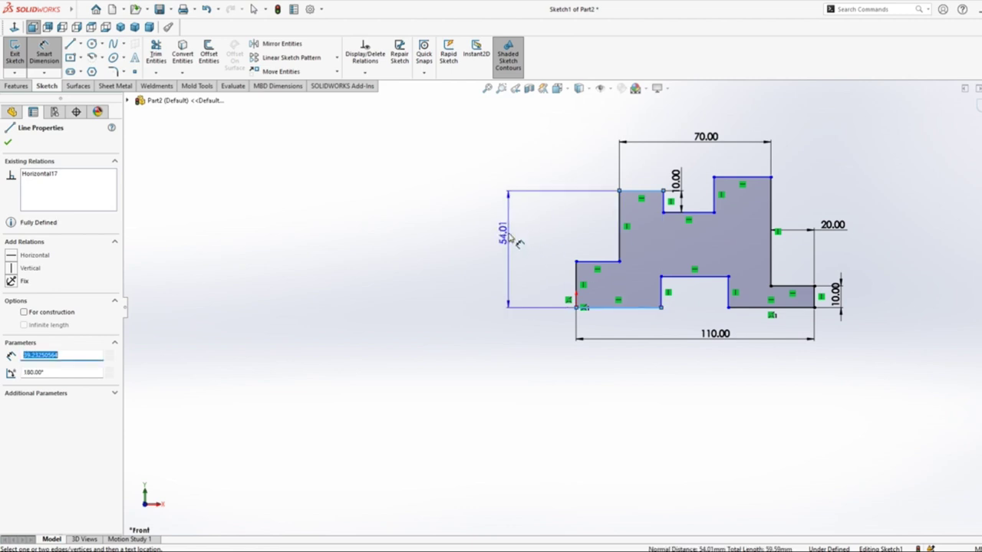
pyautogui.click(516, 242)
pyautogui.write('50')
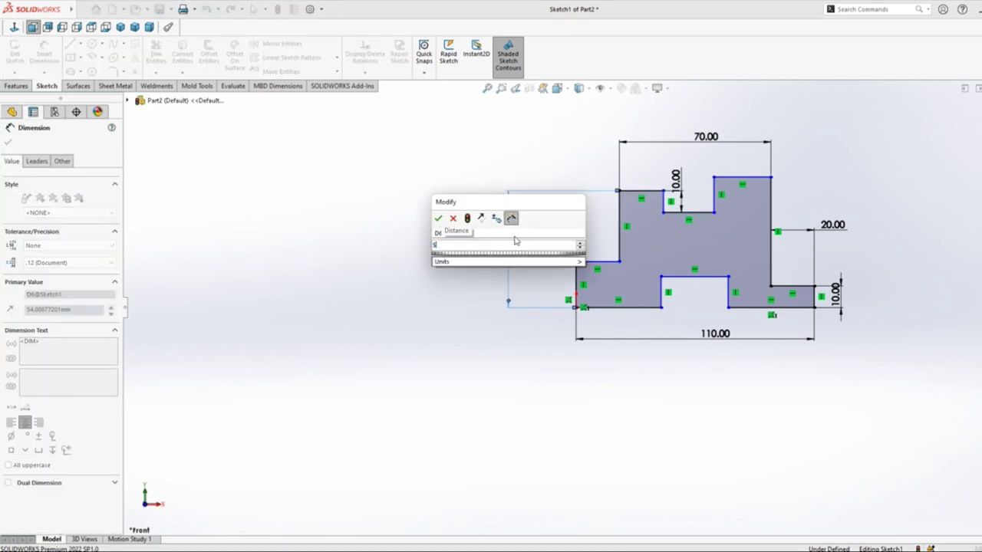
pyautogui.press('Return')
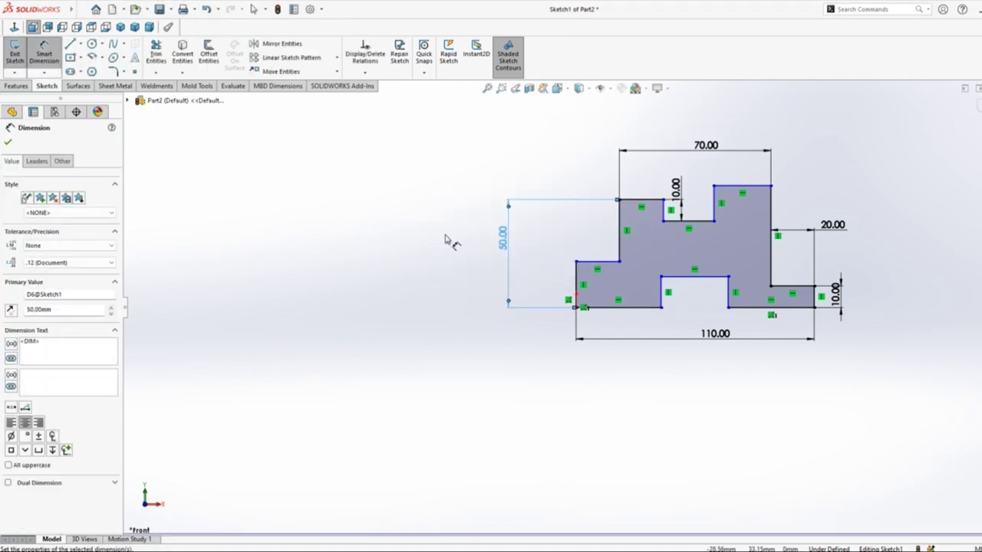
pyautogui.click(472, 529)
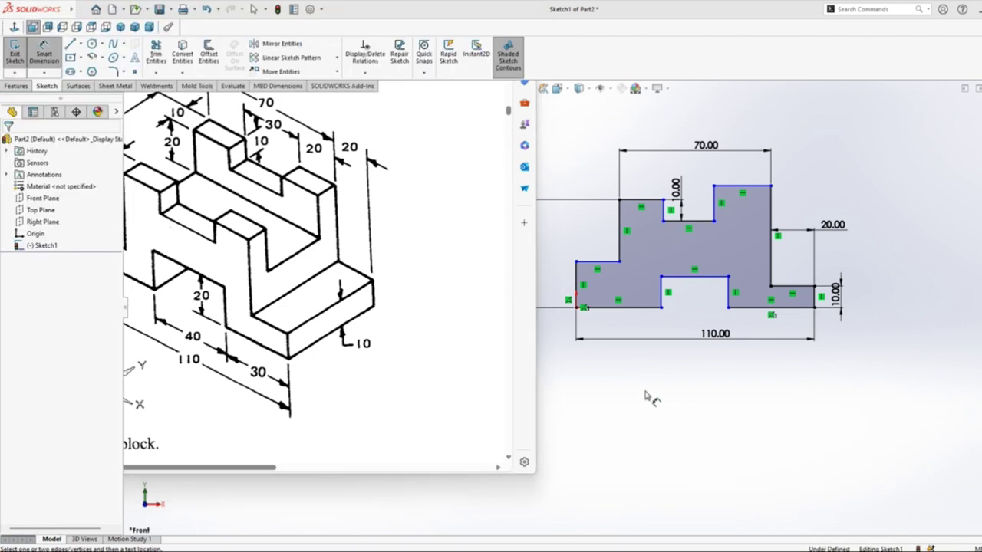
pyautogui.moveTo(469, 545)
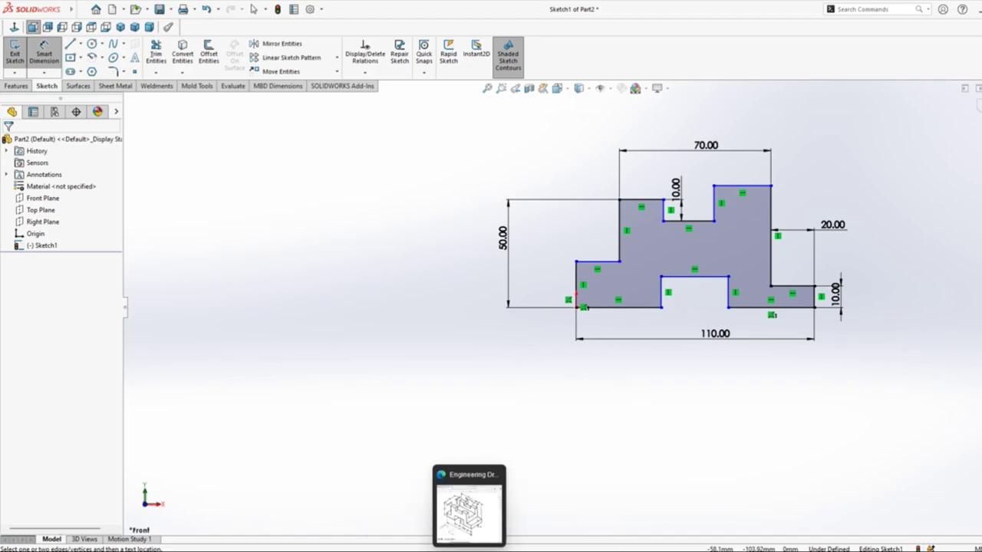
# After checking the drawing, dimension the right foot's bottom edge to 30 mm.
pyautogui.click(464, 534)
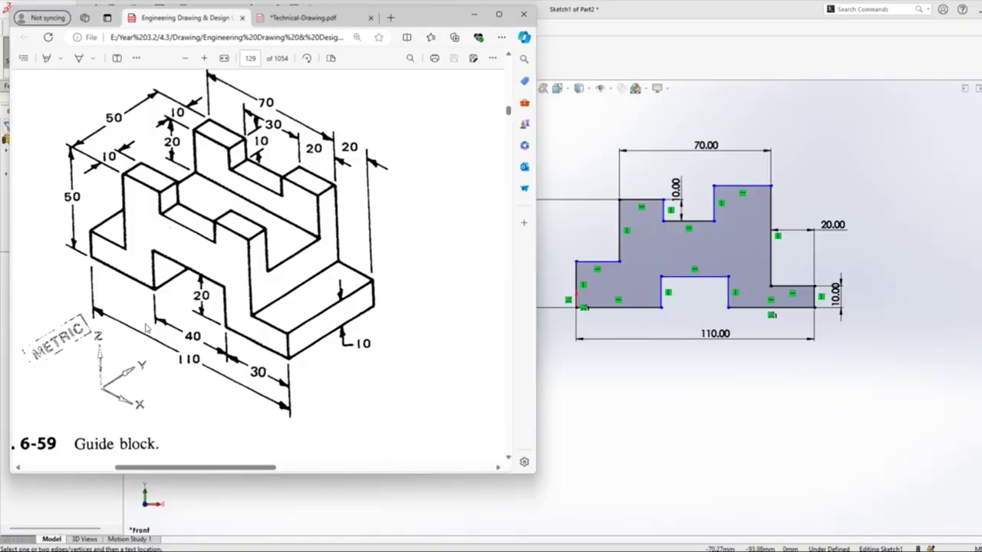
pyautogui.click(701, 405)
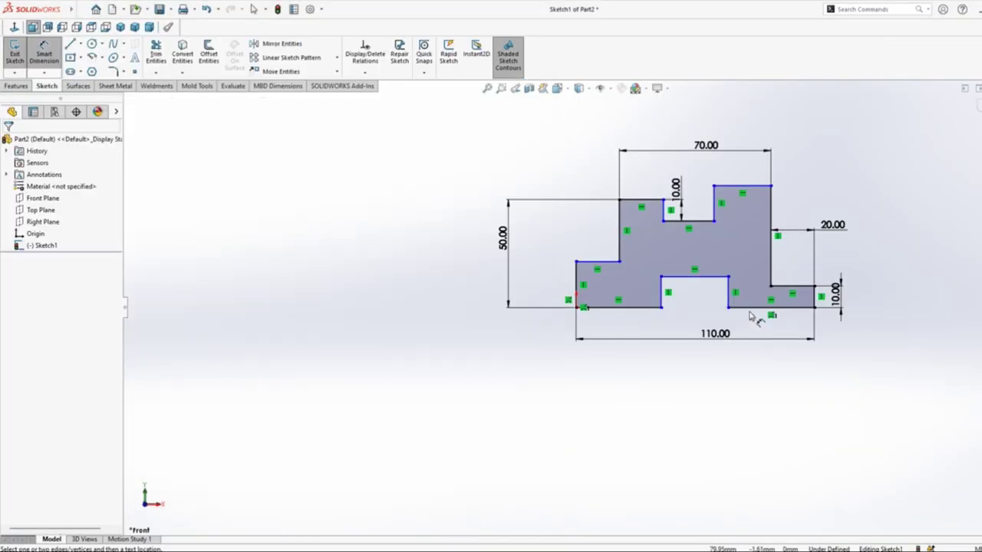
pyautogui.click(755, 308)
pyautogui.click(757, 328)
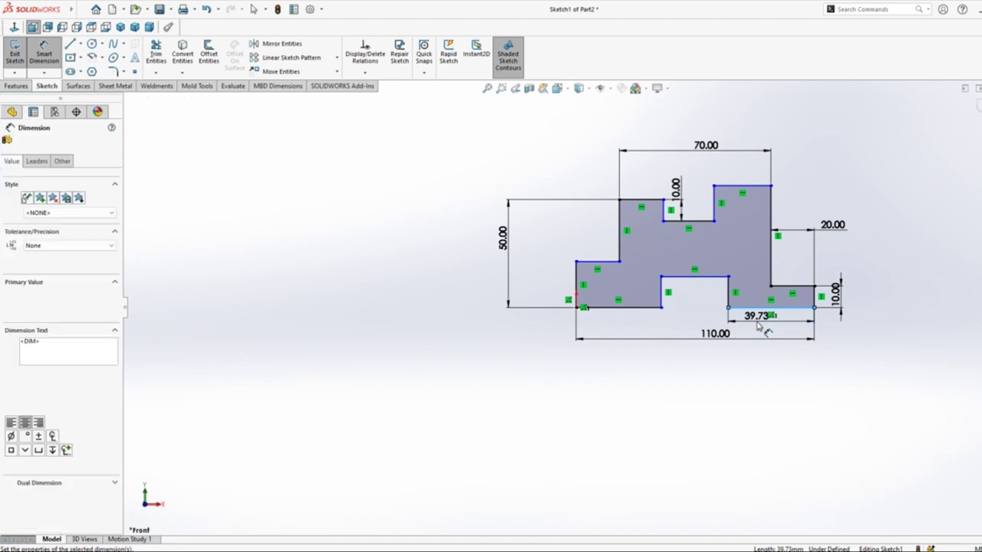
pyautogui.write('30')
pyautogui.press('Return')
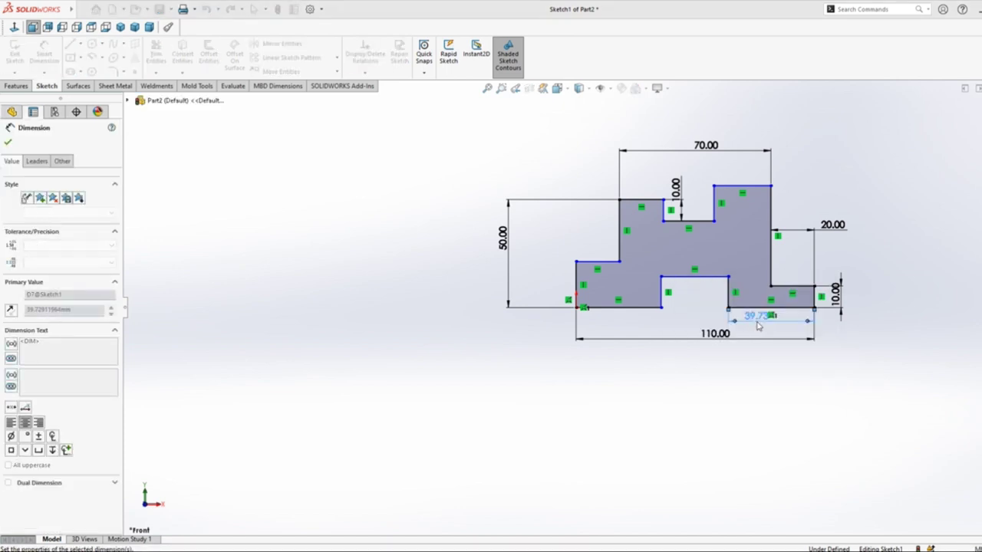
# Dimension the bottom slot to 40 mm wide and 20 mm high.
pyautogui.scroll(-3, 767, 292)
pyautogui.scroll(-3, 711, 322)
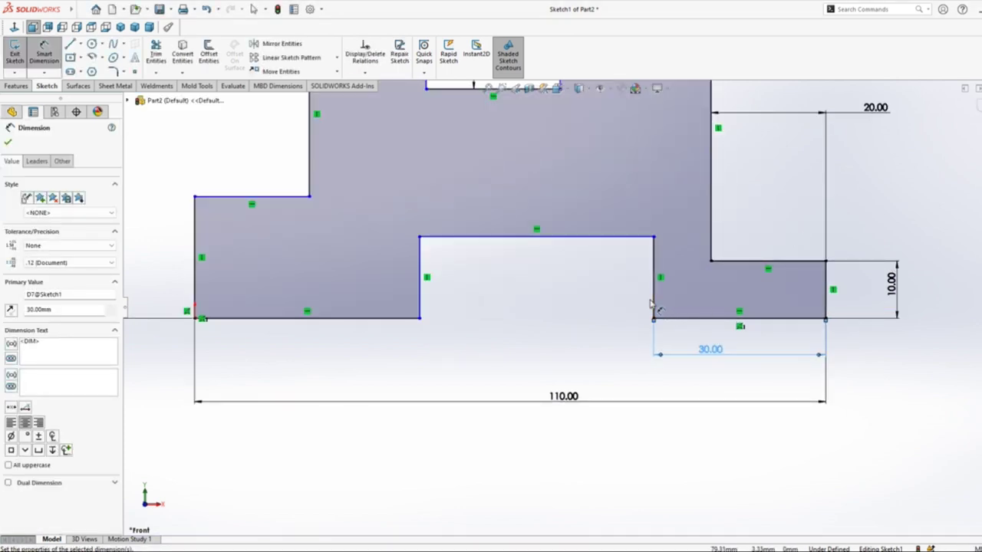
pyautogui.click(421, 303)
pyautogui.click(441, 318)
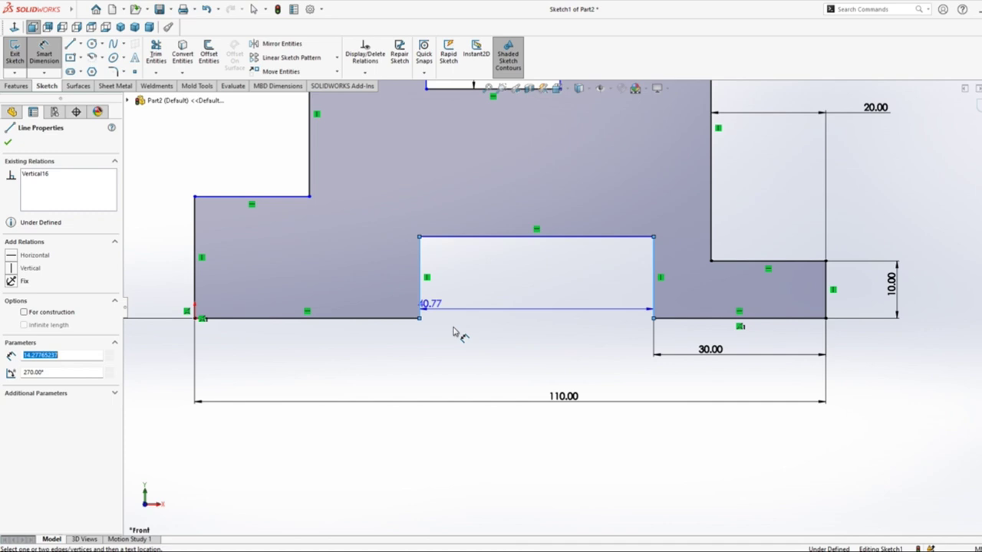
pyautogui.click(499, 367)
pyautogui.write('40')
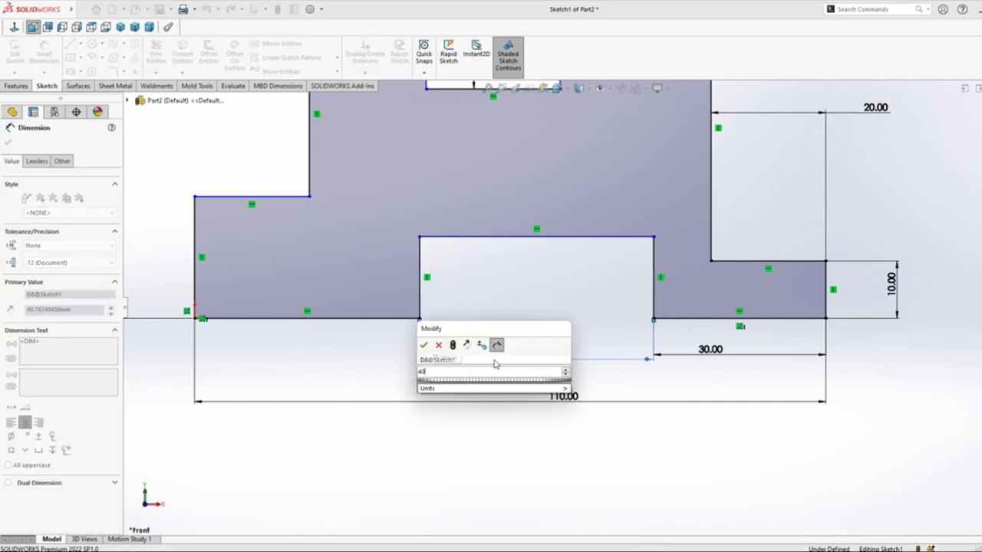
pyautogui.press('Return')
pyautogui.click(426, 274)
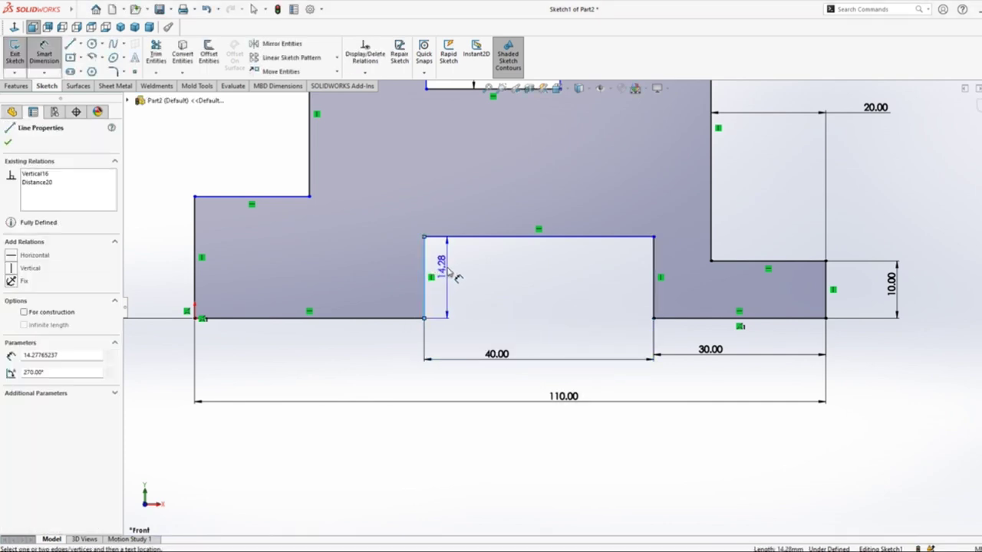
pyautogui.click(456, 277)
pyautogui.write('20')
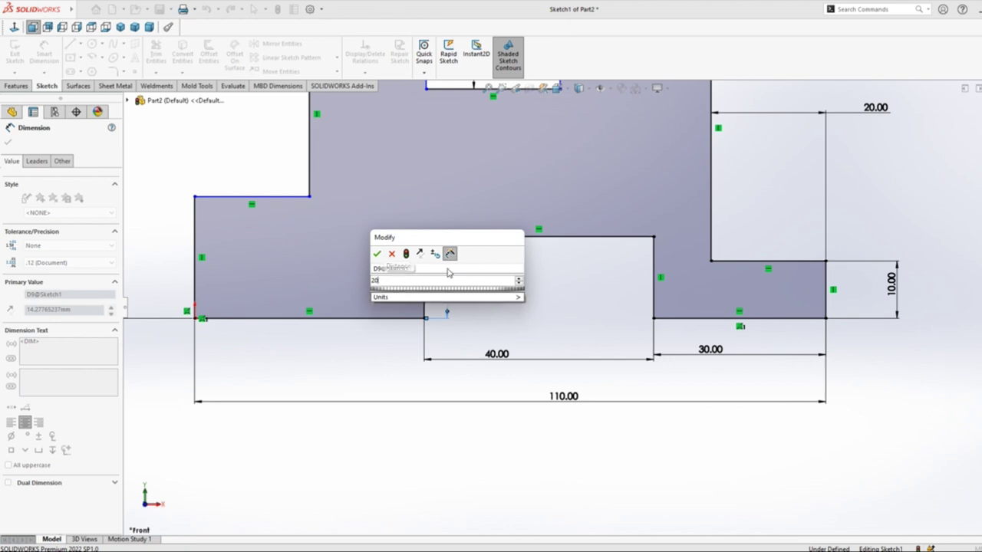
pyautogui.press('Return')
pyautogui.scroll(-3, 534, 351)
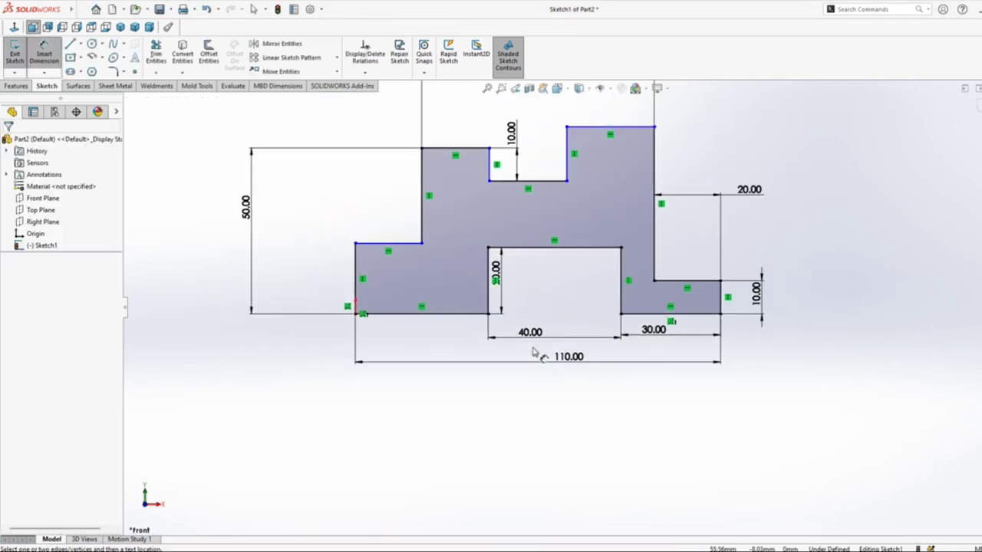
# Make the left and right foot top edges collinear.
pyautogui.press('Escape')
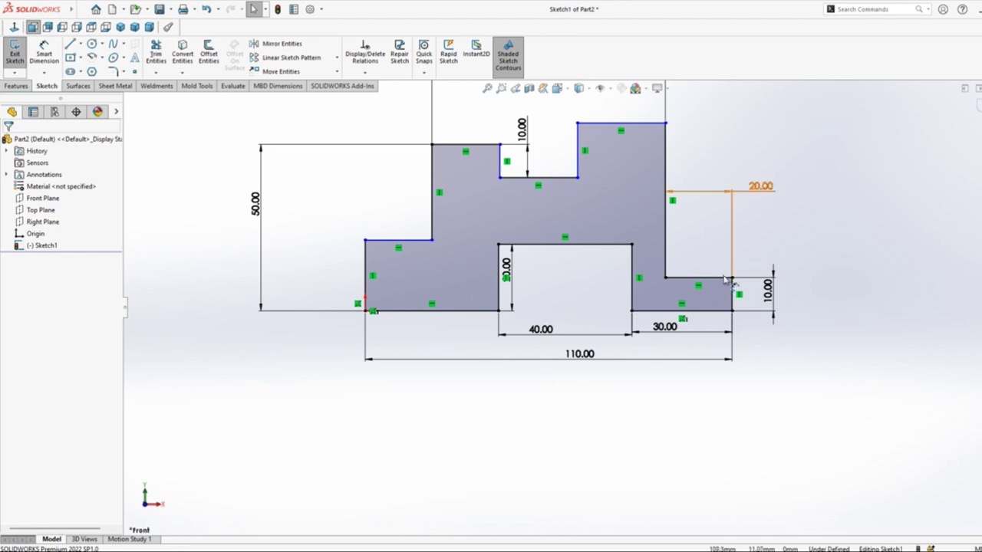
pyautogui.click(700, 278)
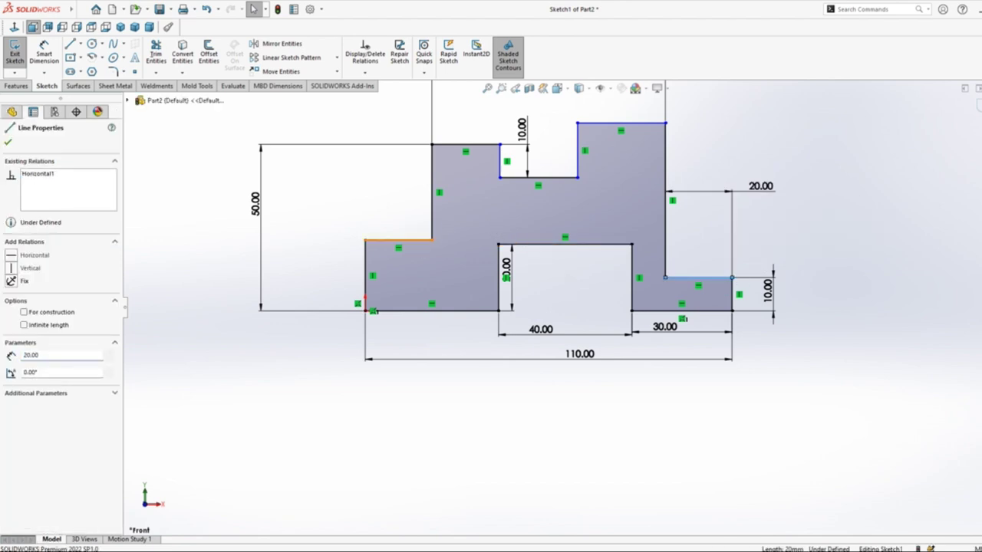
pyautogui.keyDown('ctrl'); pyautogui.click(414, 242); pyautogui.keyUp('ctrl')
pyautogui.click(476, 198)
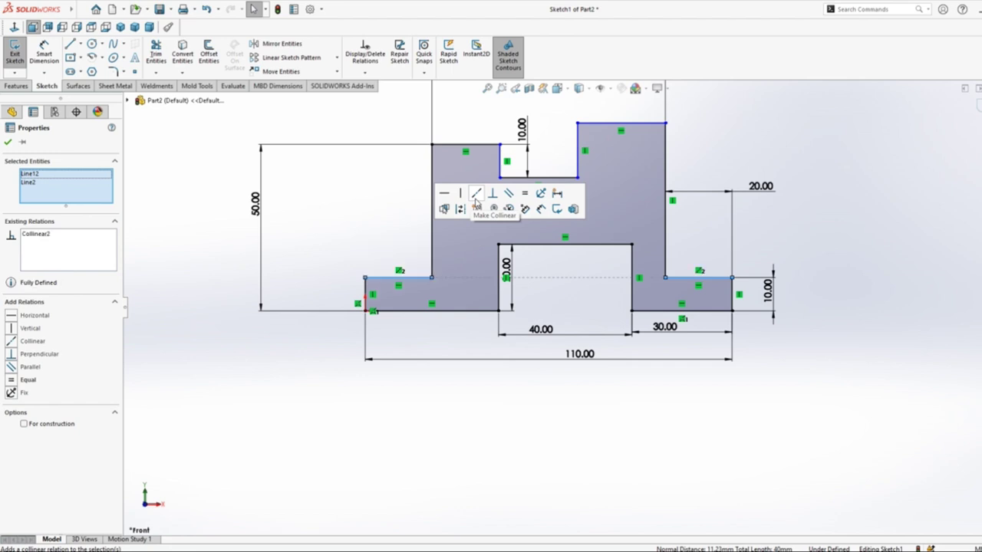
pyautogui.click(846, 251)
# Make the two upper top edges collinear and fit the sketch in view.
pyautogui.click(641, 124)
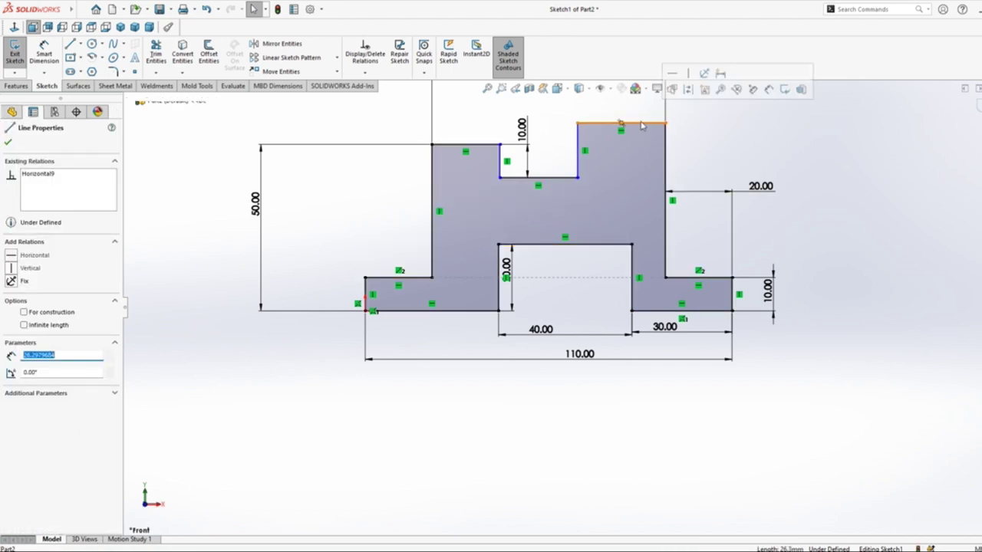
pyautogui.press('Escape')
pyautogui.click(637, 125)
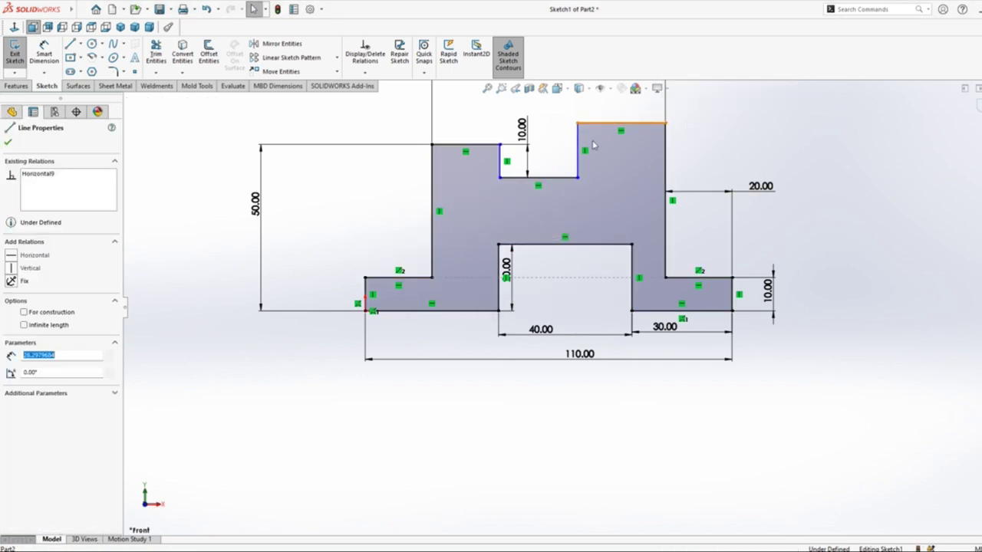
pyautogui.keyDown('ctrl'); pyautogui.click(490, 144); pyautogui.keyUp('ctrl')
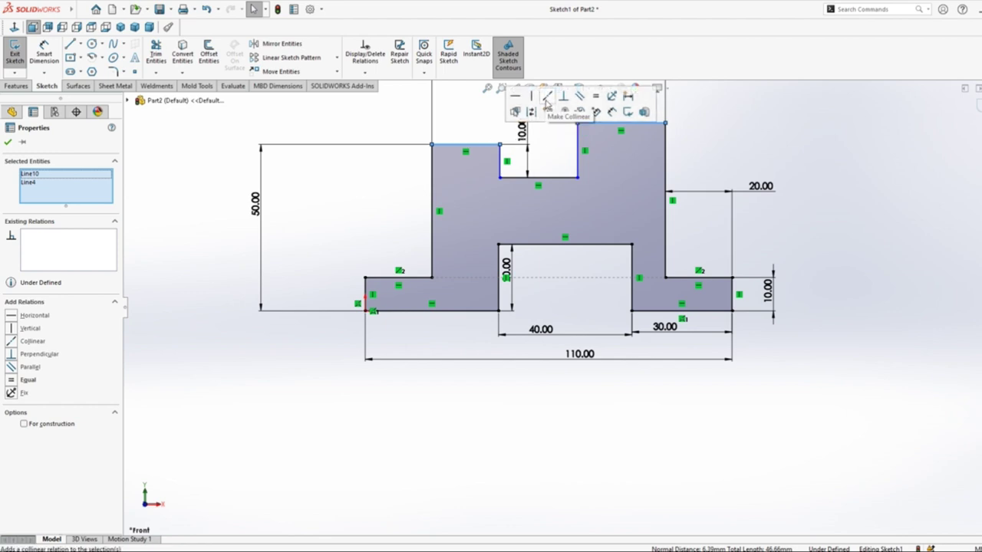
pyautogui.click(32, 341)
pyautogui.click(690, 180)
pyautogui.press('f')
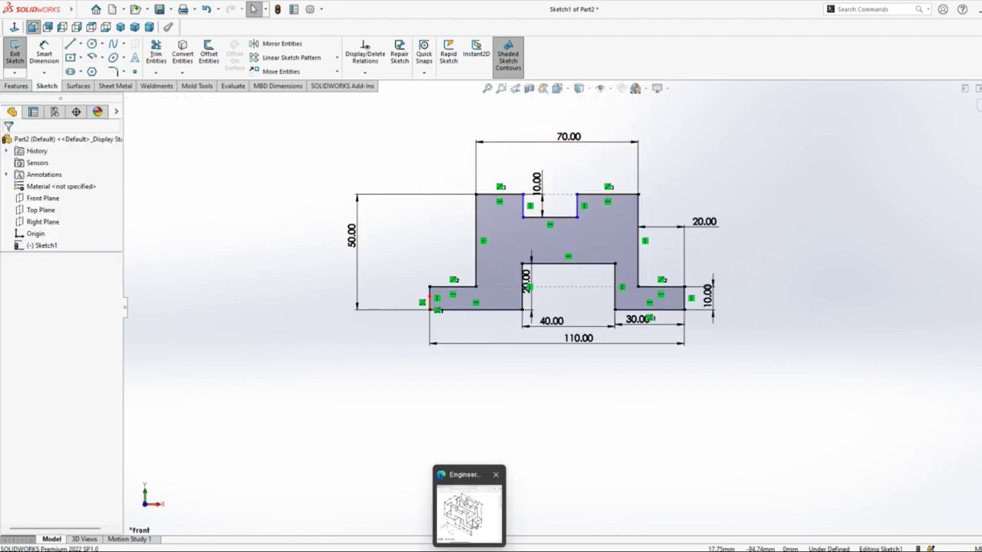
# Compare with the reference drawing, then begin dimensioning the top-right block's top edge.
pyautogui.click(475, 524)
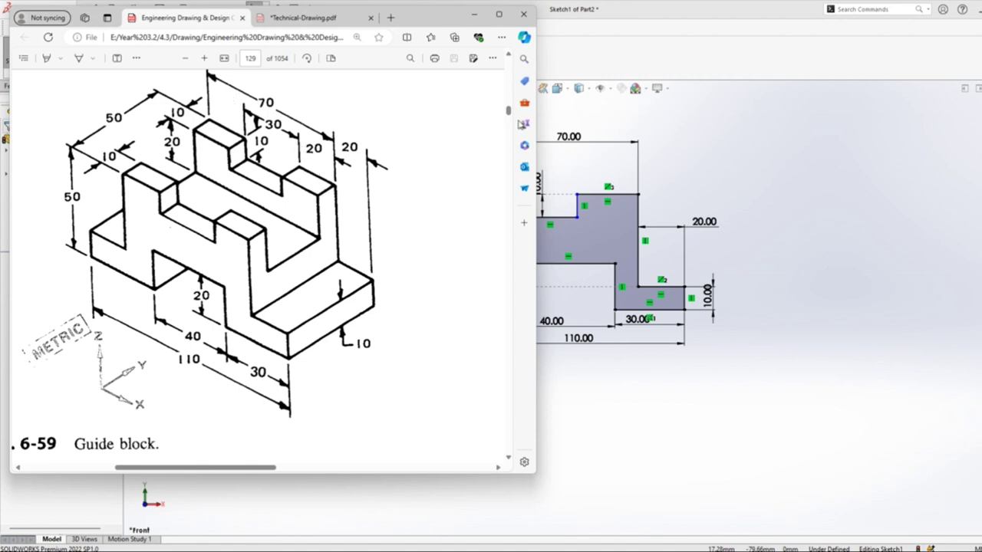
pyautogui.click(728, 214)
pyautogui.press('f')
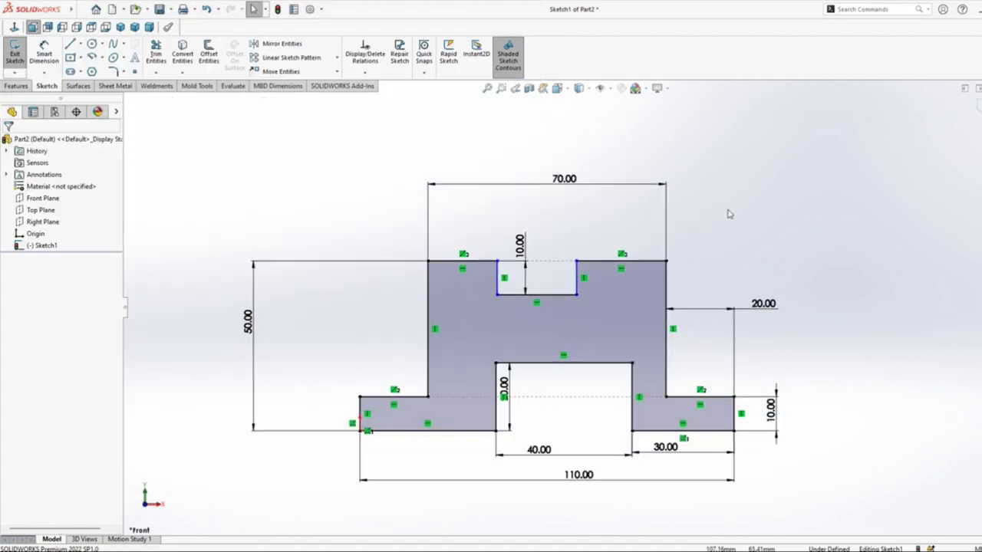
pyautogui.press('d')
pyautogui.click(605, 261)
# Dimension the top-right block width as 20 mm.
pyautogui.click(613, 235)
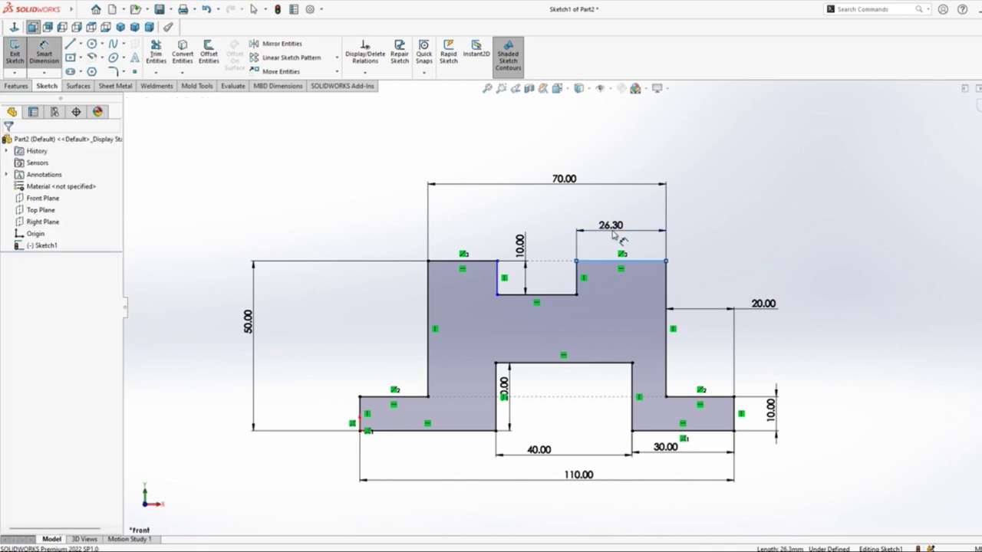
pyautogui.click(613, 236)
pyautogui.write('20')
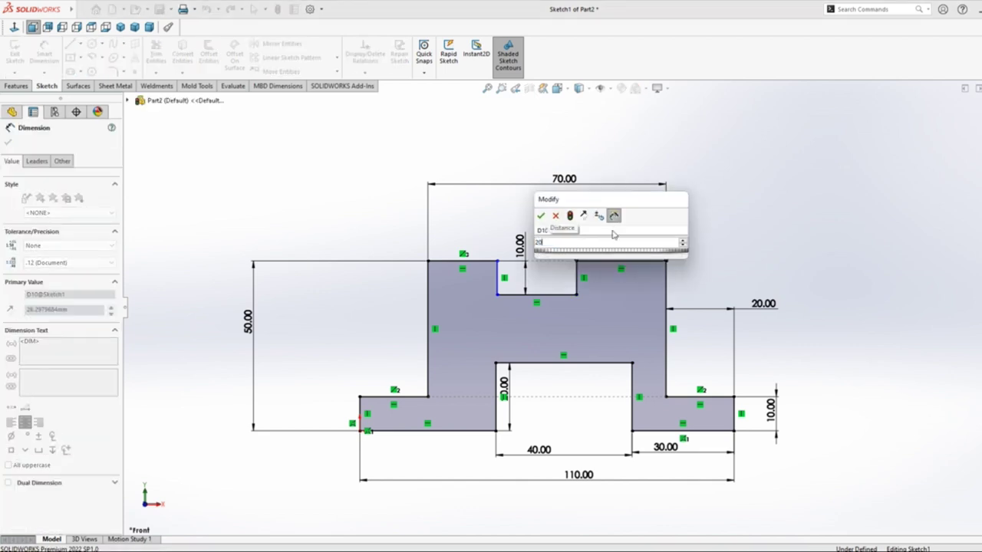
pyautogui.press('Return')
pyautogui.scroll(-3, 558, 290)
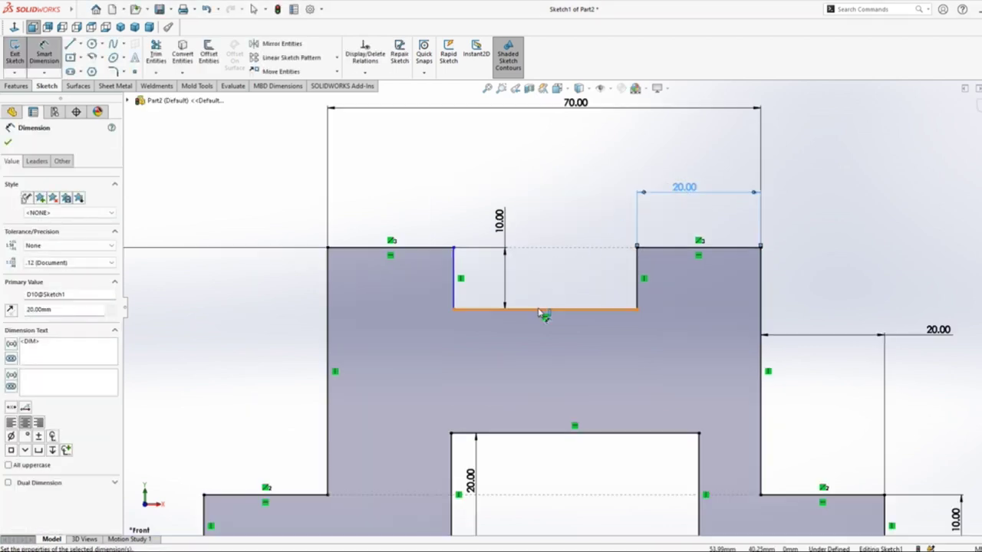
# Dimension the top slot width as 30 mm and move the 20 mm slot height label lower.
pyautogui.click(541, 310)
pyautogui.click(548, 283)
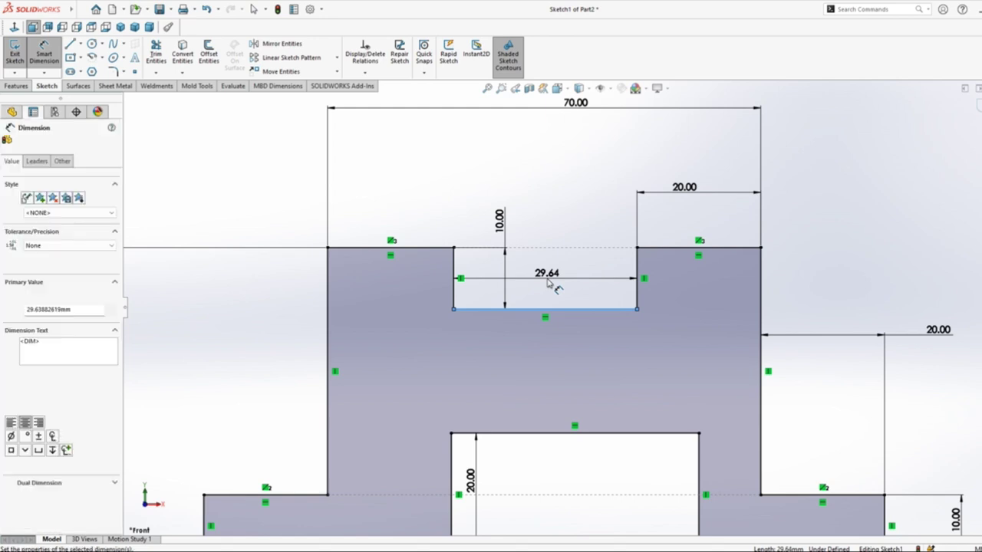
pyautogui.write('30')
pyautogui.press('Return')
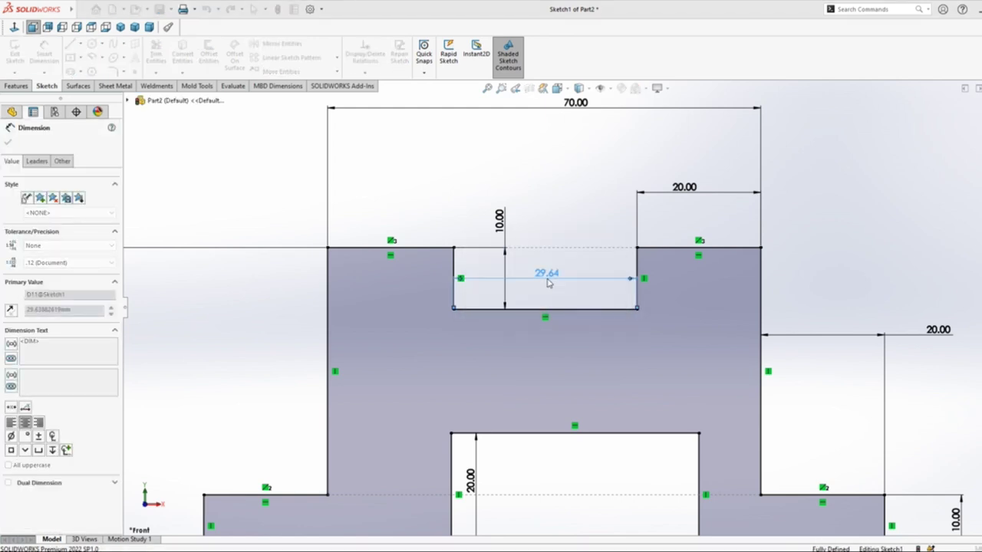
pyautogui.scroll(-3, 526, 253)
pyautogui.scroll(3, 526, 249)
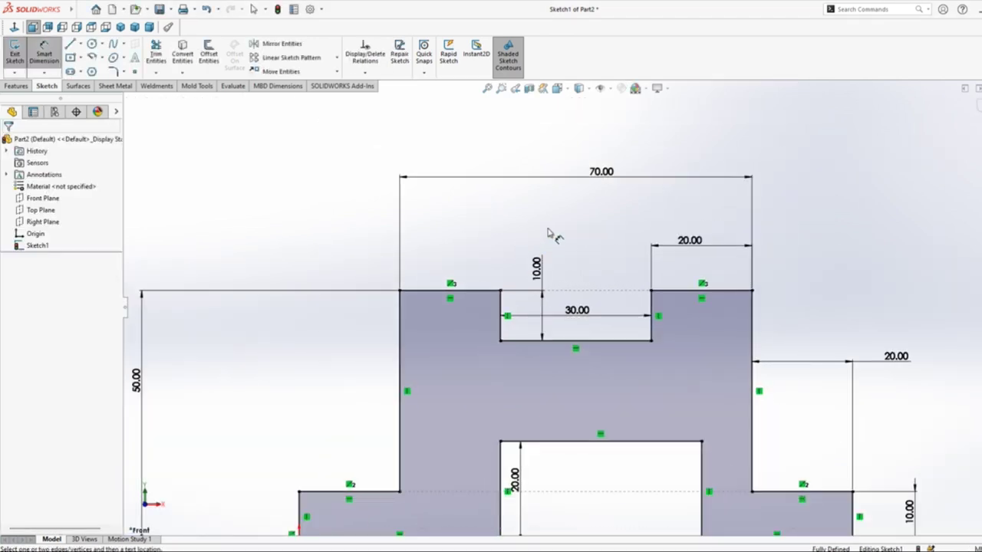
pyautogui.scroll(2, 551, 214)
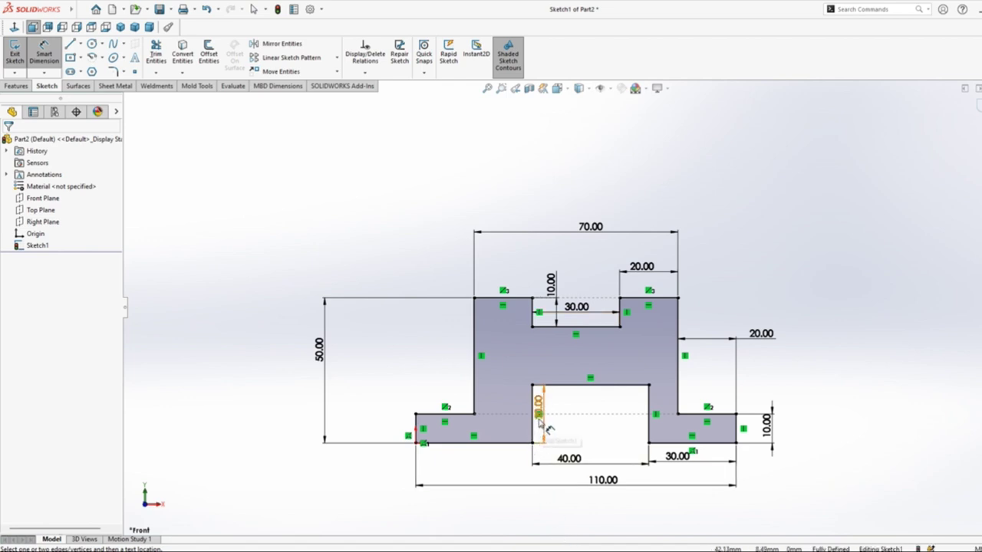
pyautogui.moveTo(542, 427); pyautogui.dragTo(543, 438)
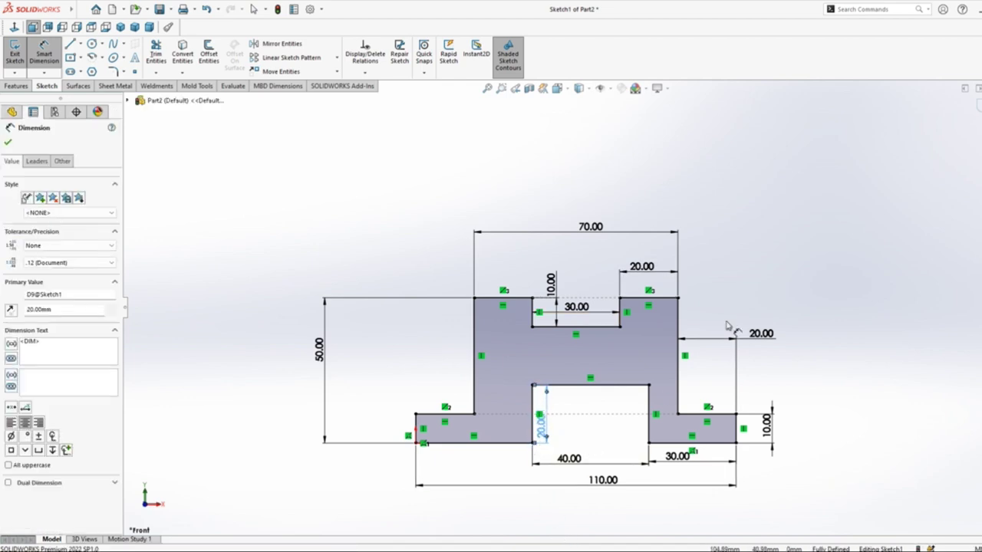
pyautogui.click(765, 290)
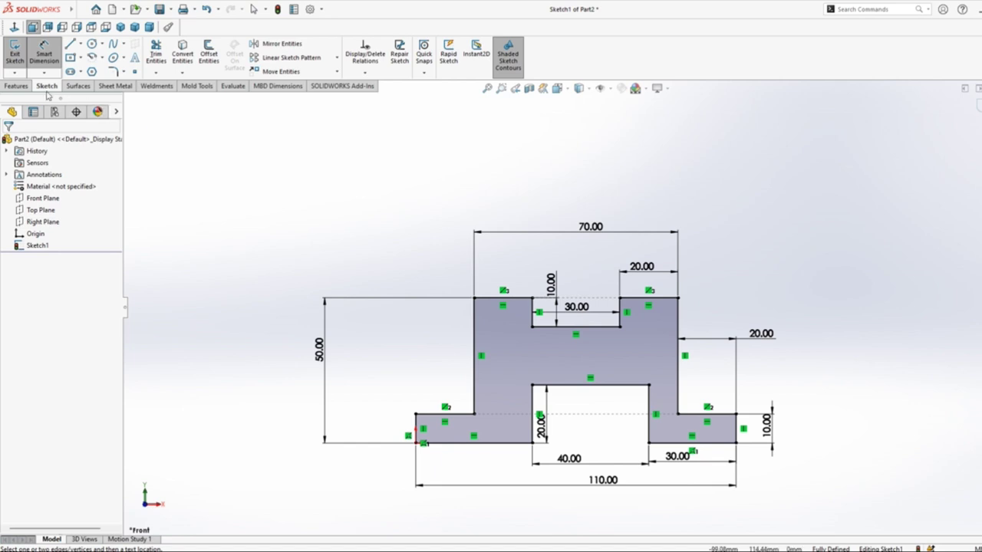
# Boss-extrude the stepped sketch profile to a depth of 50 mm.
pyautogui.click(472, 530)
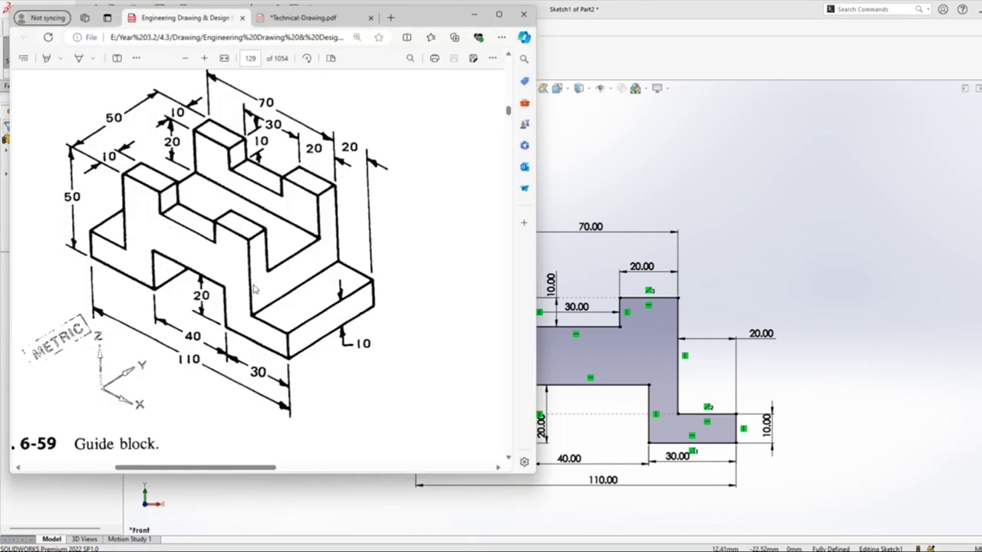
pyautogui.click(590, 169)
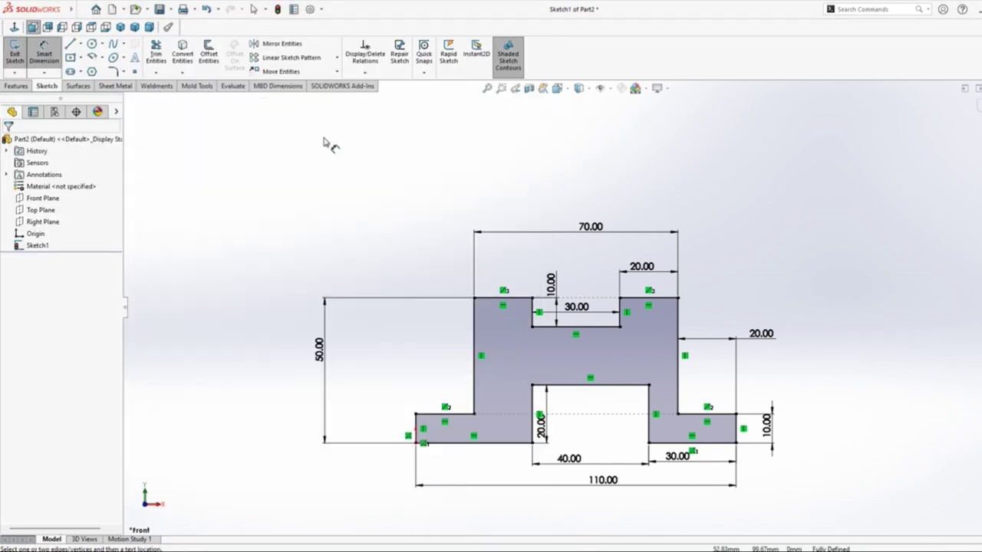
pyautogui.click(23, 89)
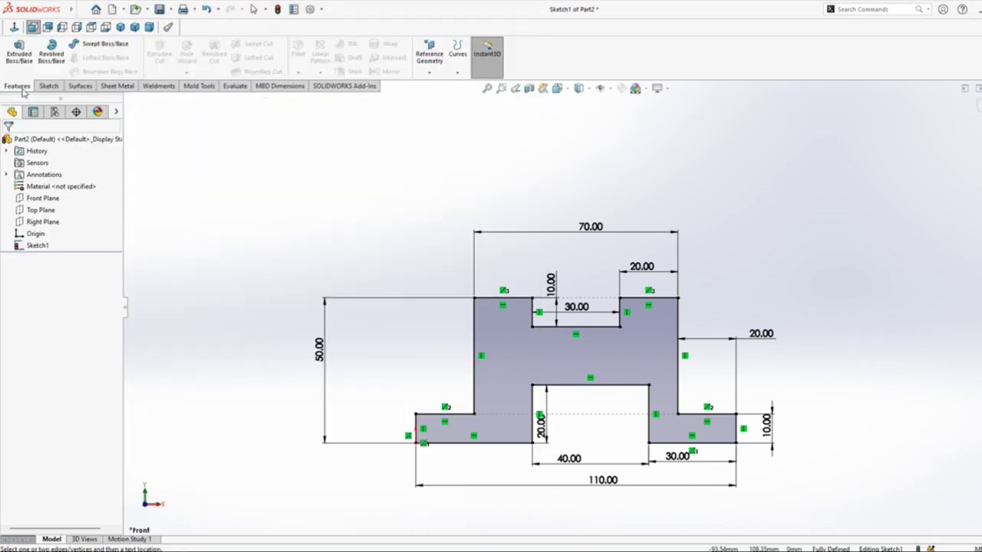
pyautogui.click(17, 49)
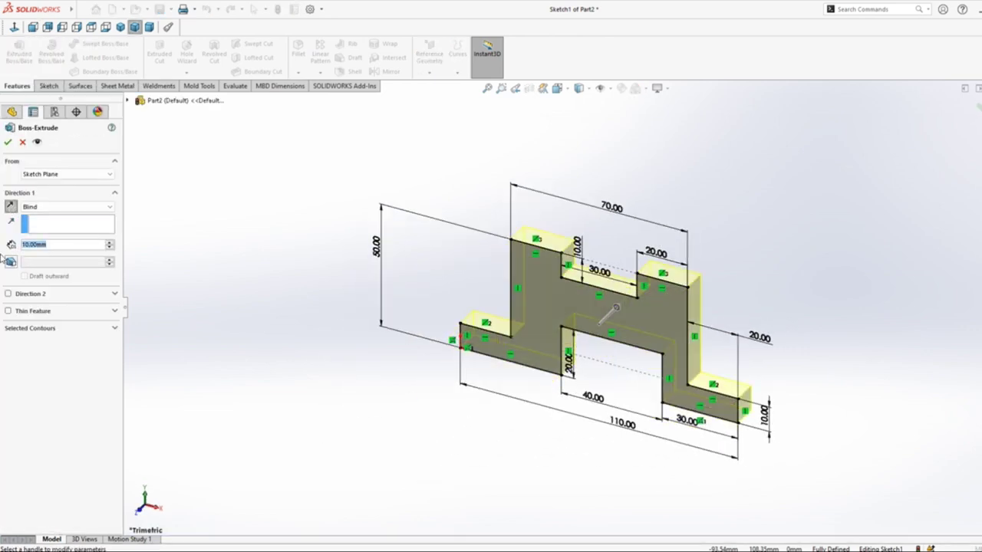
pyautogui.write('50')
pyautogui.press('Return')
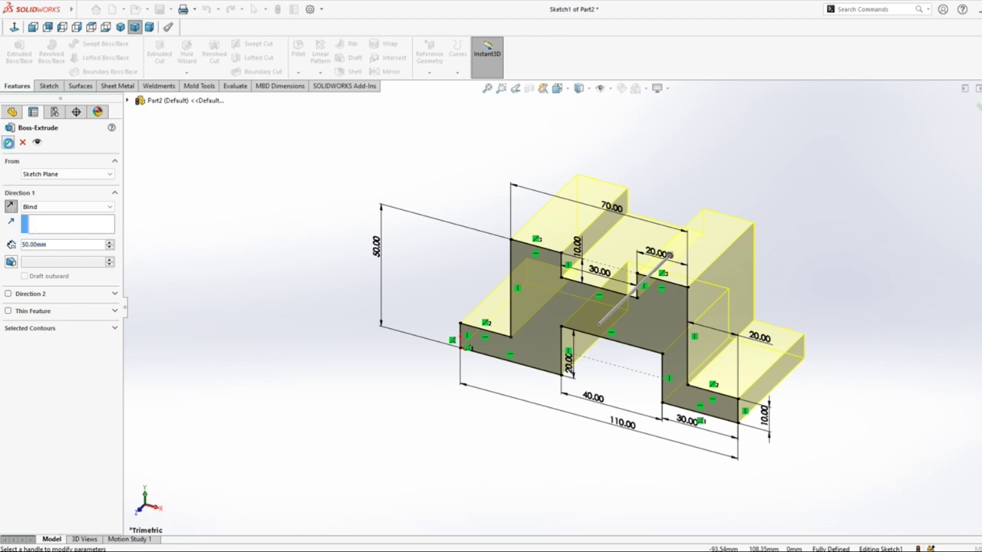
pyautogui.click(8, 142)
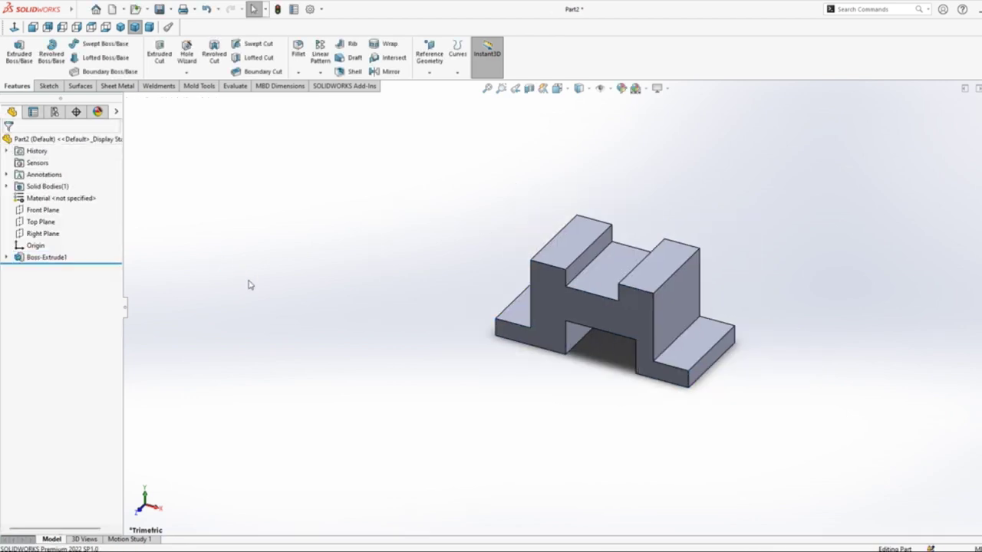
pyautogui.scroll(-3, 479, 273)
pyautogui.scroll(-2, 593, 310)
# Start a sketch on the right upright's side face and draw a corner rectangle from its top edge.
pyautogui.click(469, 525)
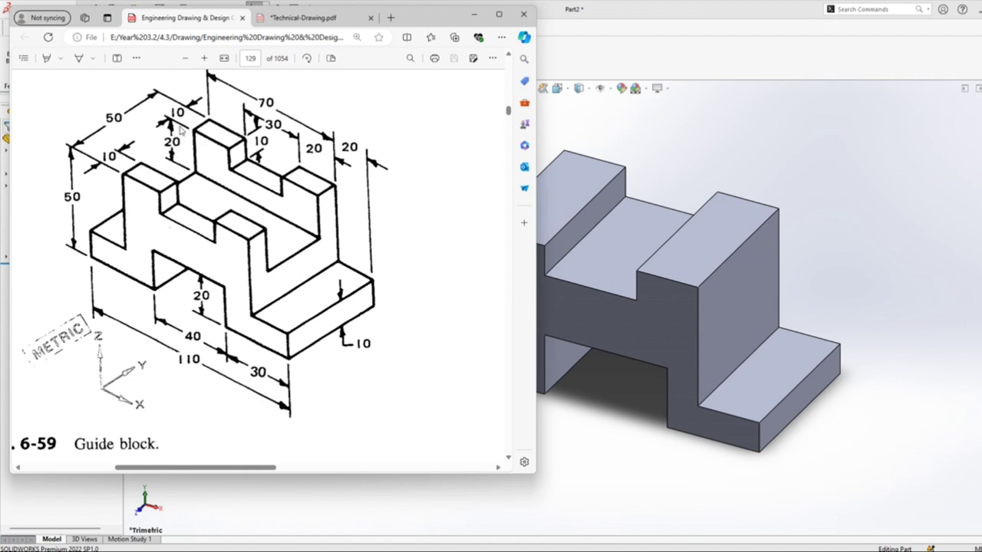
pyautogui.click(767, 319)
pyautogui.click(745, 307)
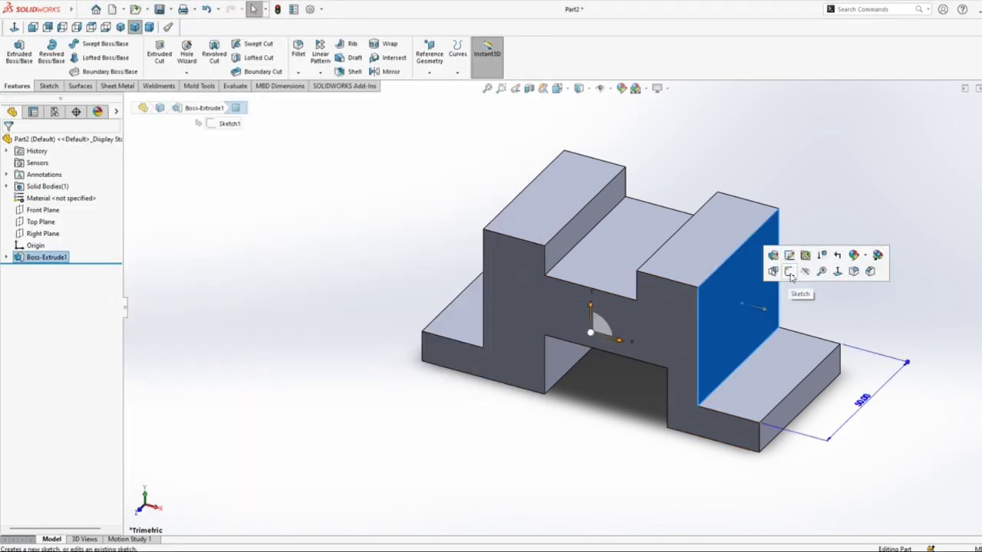
pyautogui.click(789, 273)
pyautogui.click(81, 58)
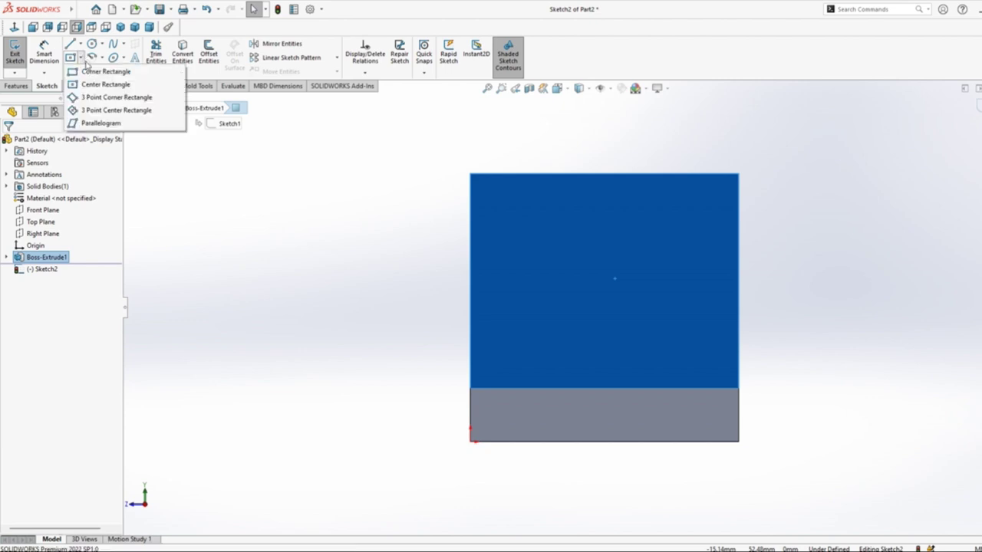
pyautogui.click(88, 70)
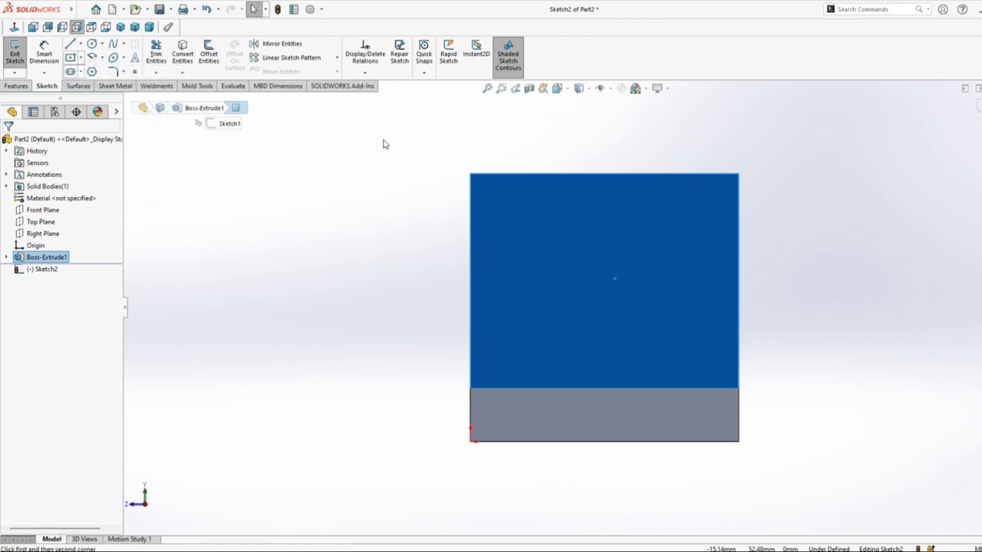
pyautogui.click(538, 173)
pyautogui.click(659, 288)
pyautogui.moveTo(370, 225); pyautogui.dragTo(435, 192, button='right')
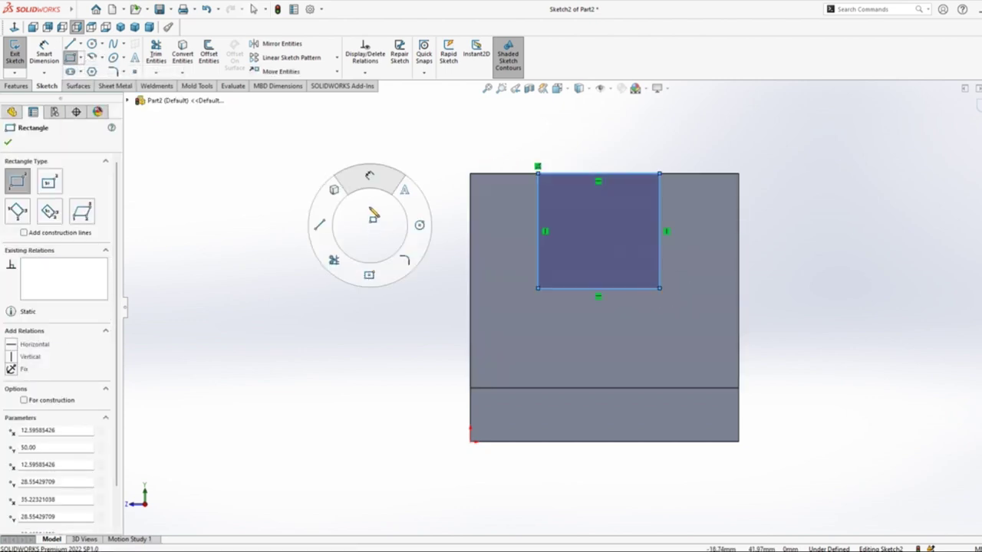
# Dimension the rectangle's height as 20 mm.
pyautogui.click(660, 226)
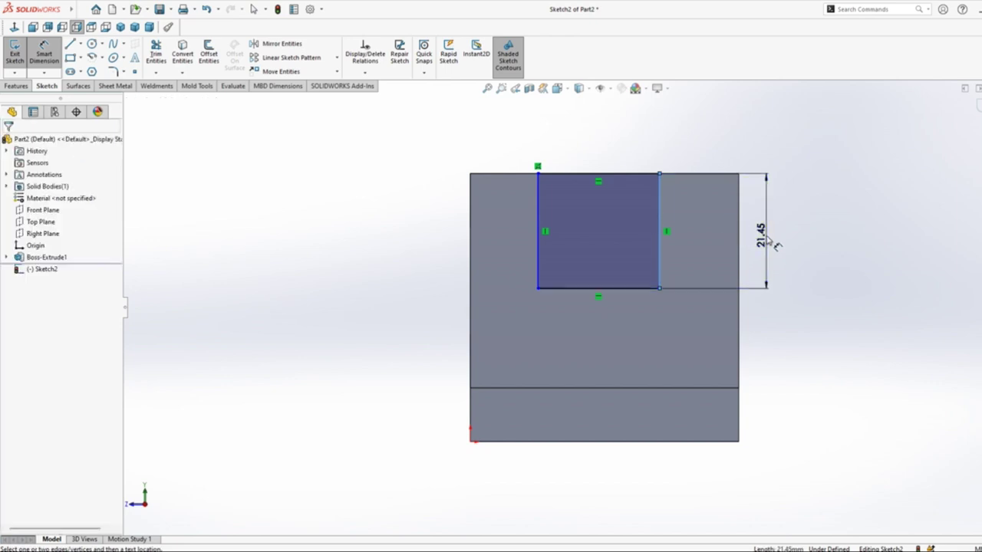
pyautogui.click(766, 240)
pyautogui.write('20')
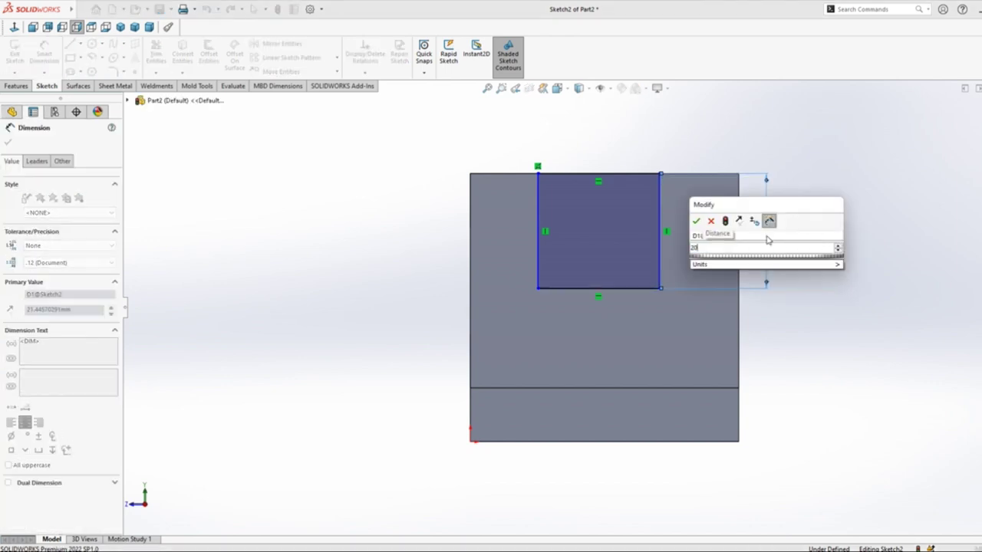
pyautogui.press('Return')
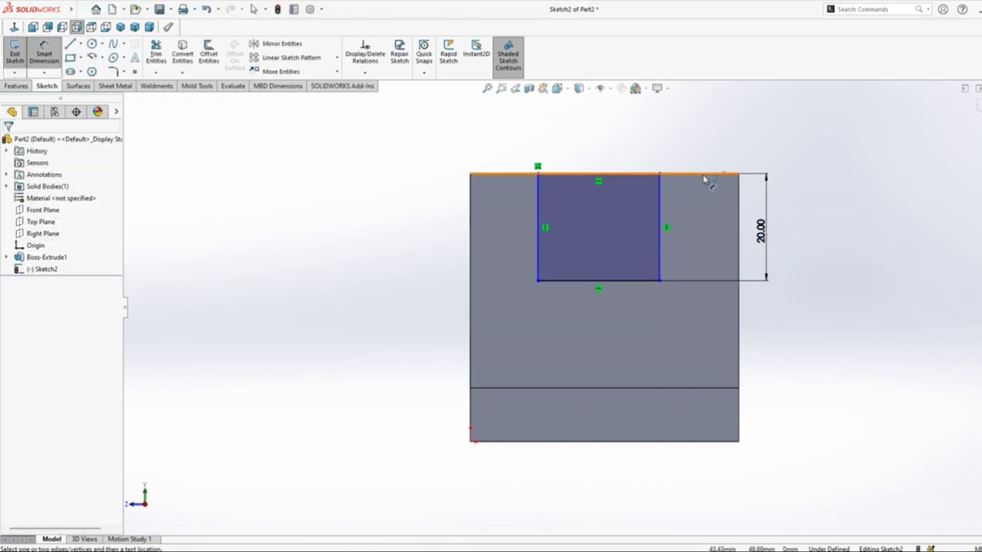
# Dimension the rectangle 10 mm in from both the right and left face edges.
pyautogui.click(740, 201)
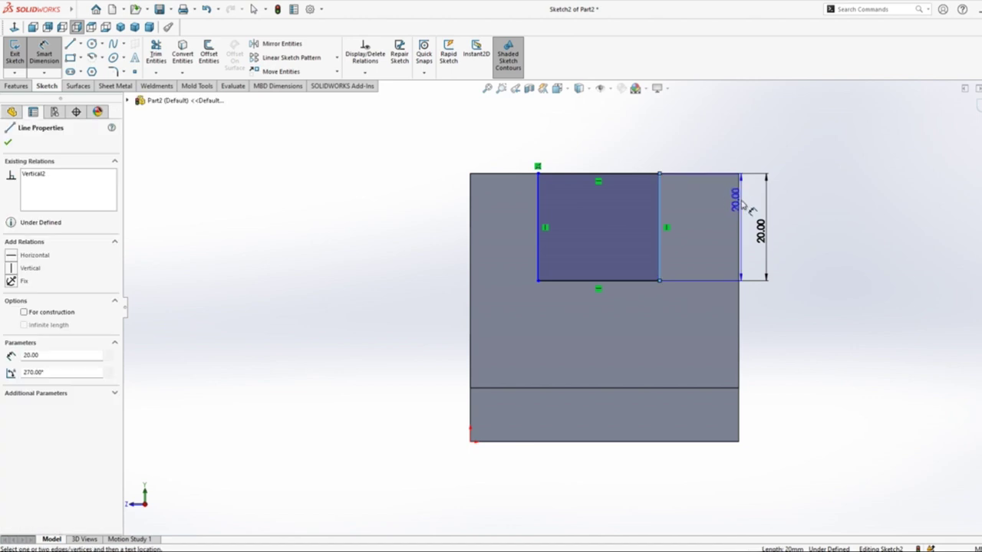
pyautogui.click(737, 201)
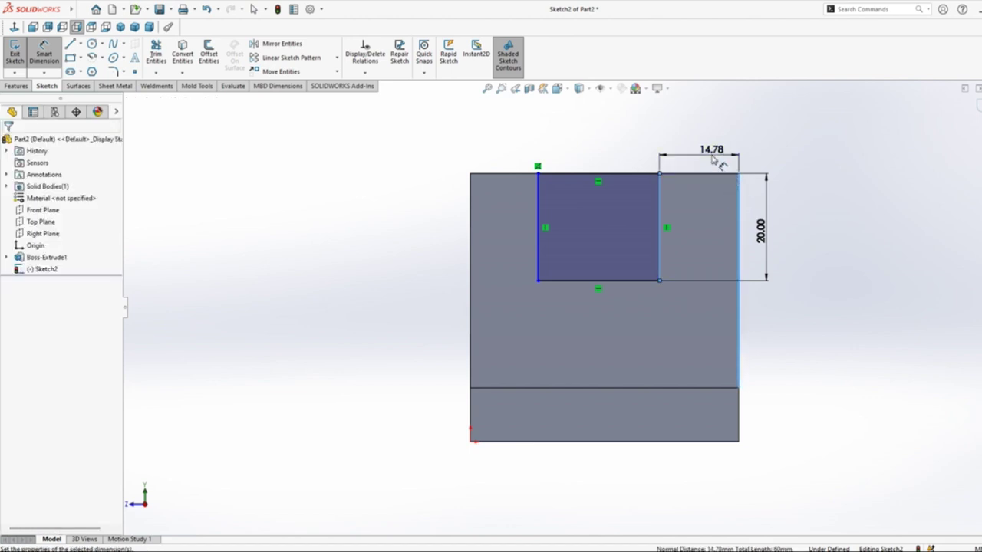
pyautogui.click(712, 158)
pyautogui.press('Return')
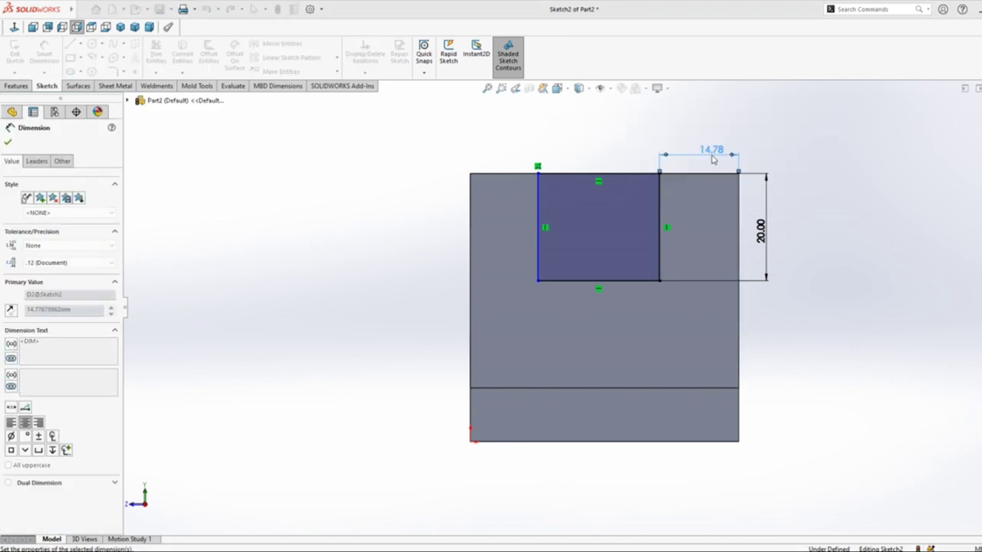
pyautogui.write('10')
pyautogui.click(649, 145)
pyautogui.click(564, 201)
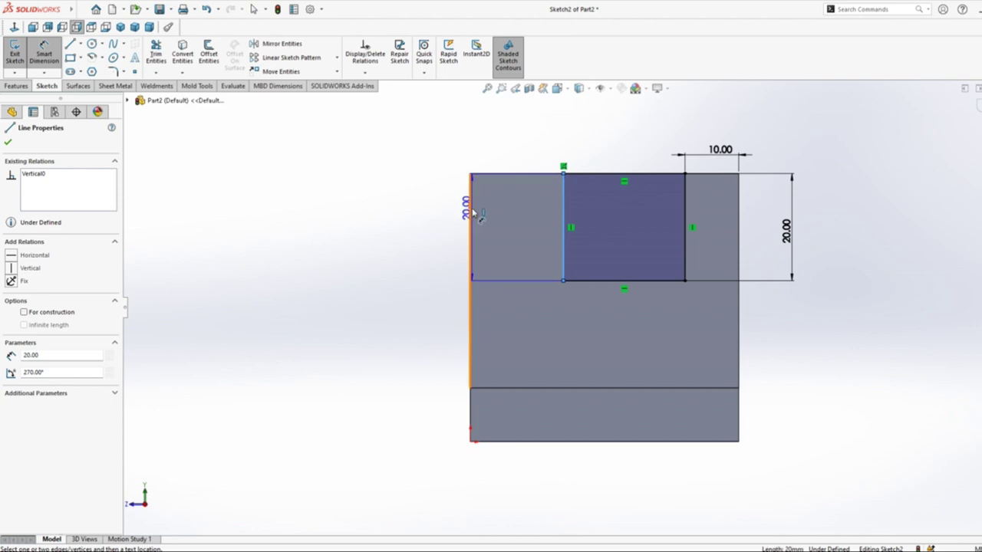
pyautogui.click(472, 213)
pyautogui.click(512, 158)
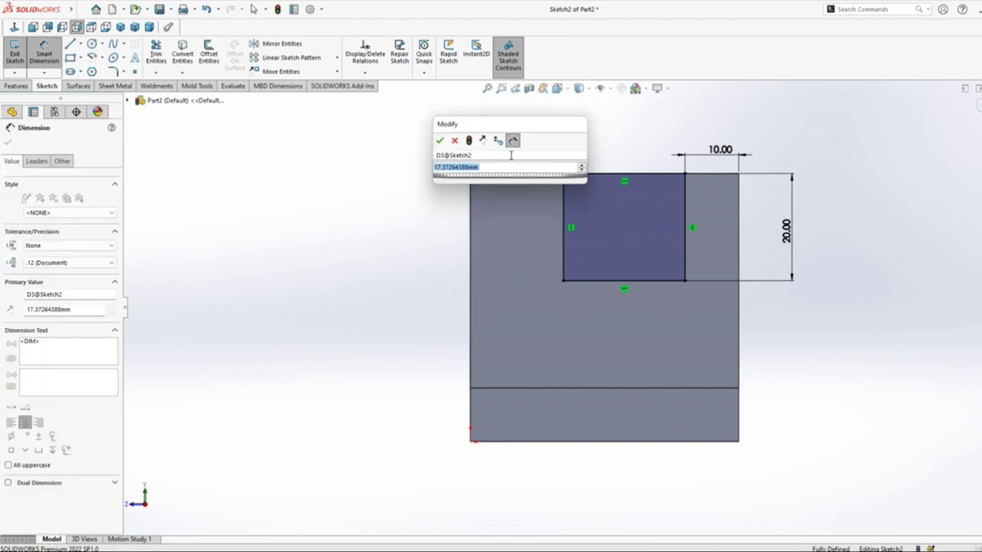
pyautogui.write('1')
pyautogui.press('Return')
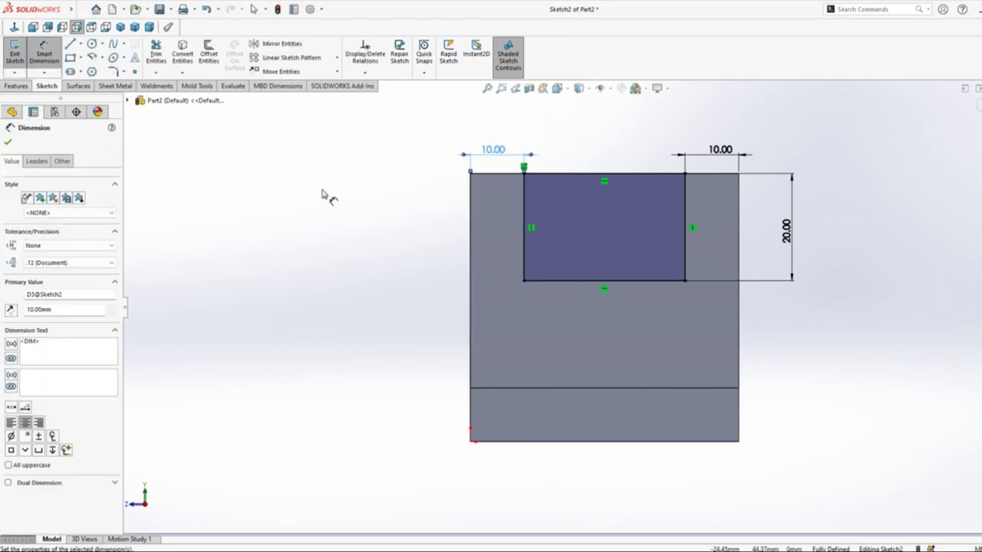
pyautogui.click(325, 195)
pyautogui.click(18, 86)
# Extruded-cut the rectangle Through All to form the slot.
pyautogui.click(159, 56)
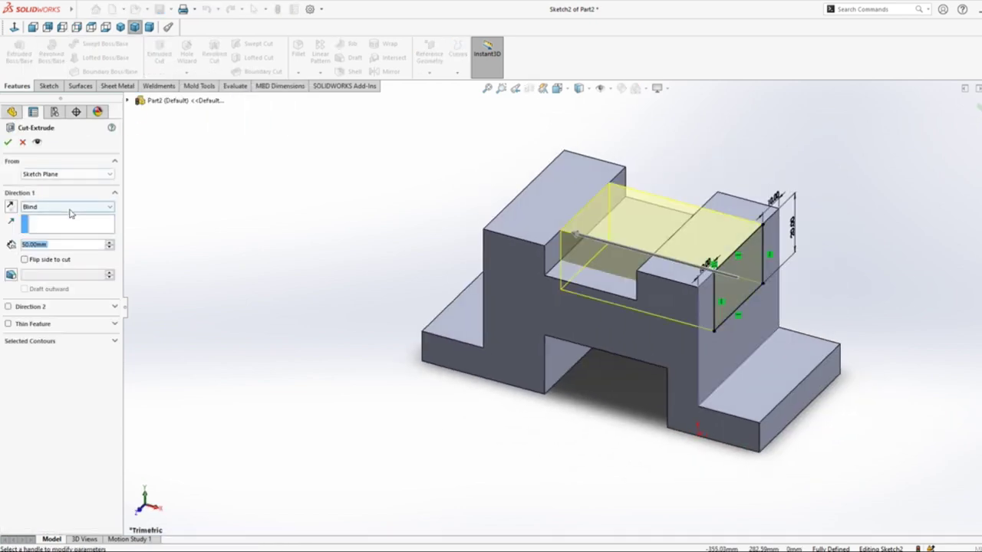
pyautogui.click(107, 206)
pyautogui.click(69, 218)
pyautogui.click(8, 142)
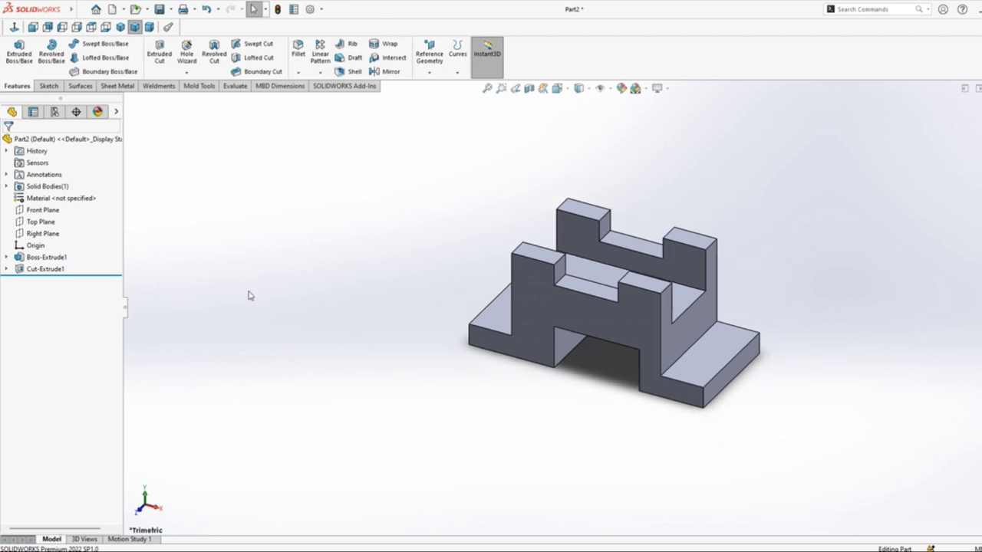
pyautogui.click(460, 475)
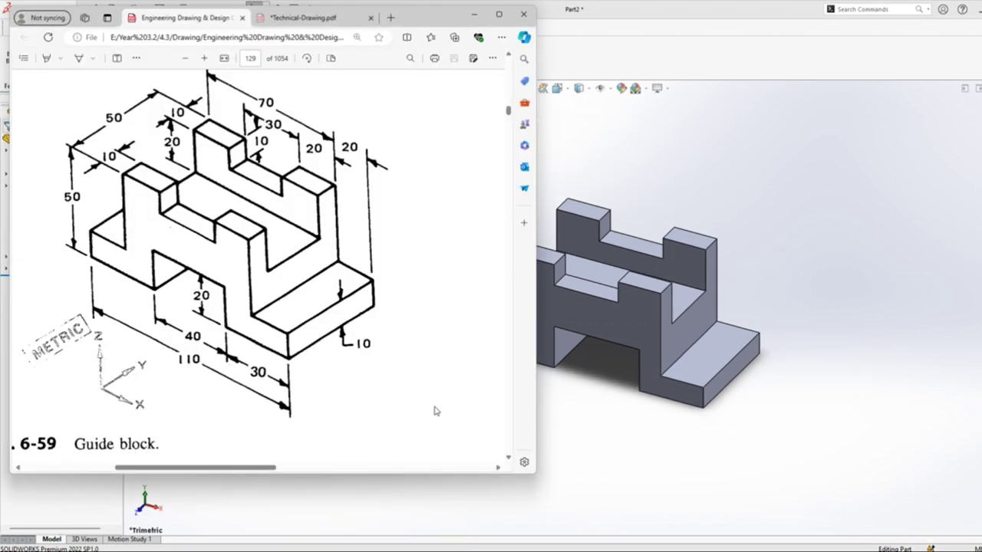
pyautogui.scroll(3, 609, 455)
pyautogui.click(692, 437)
pyautogui.scroll(2, 363, 253)
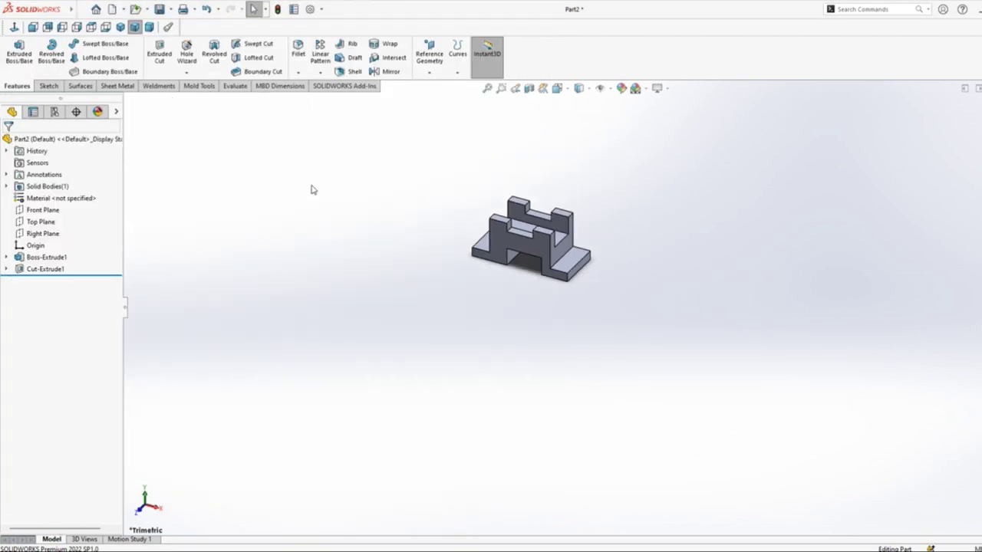
pyautogui.scroll(-2, 410, 246)
pyautogui.scroll(-2, 694, 264)
pyautogui.scroll(-2, 694, 264)
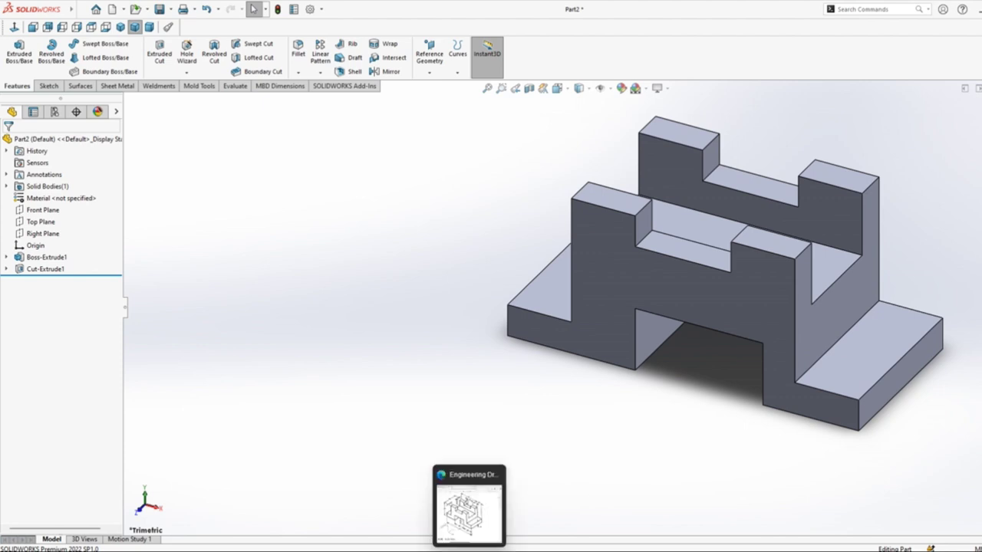
pyautogui.click(476, 527)
pyautogui.scroll(2, 583, 304)
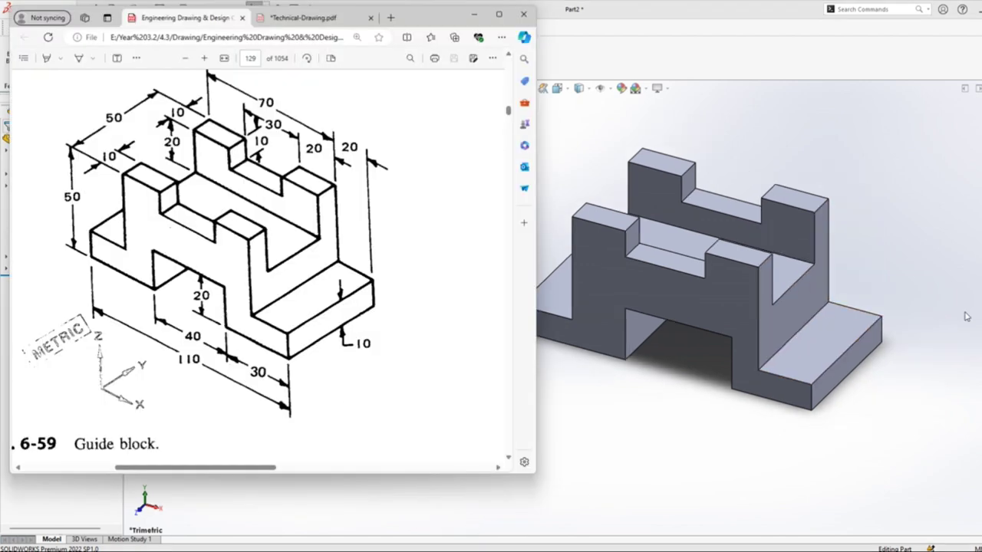
pyautogui.scroll(1, 582, 305)
pyautogui.moveTo(536, 272); pyautogui.dragTo(510, 273)
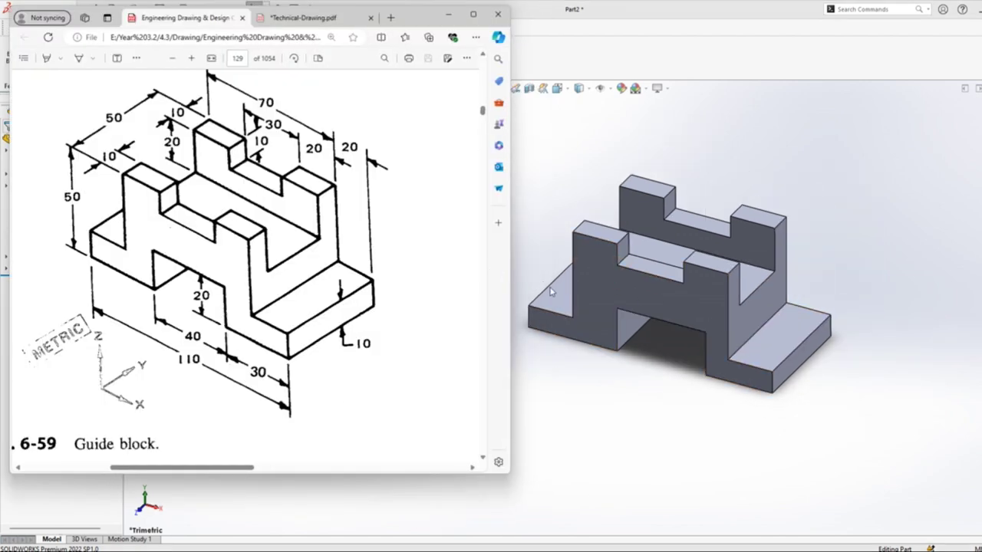
pyautogui.scroll(-2, 629, 299)
pyautogui.scroll(1, 648, 301)
pyautogui.scroll(1, 582, 307)
pyautogui.scroll(-2, 520, 300)
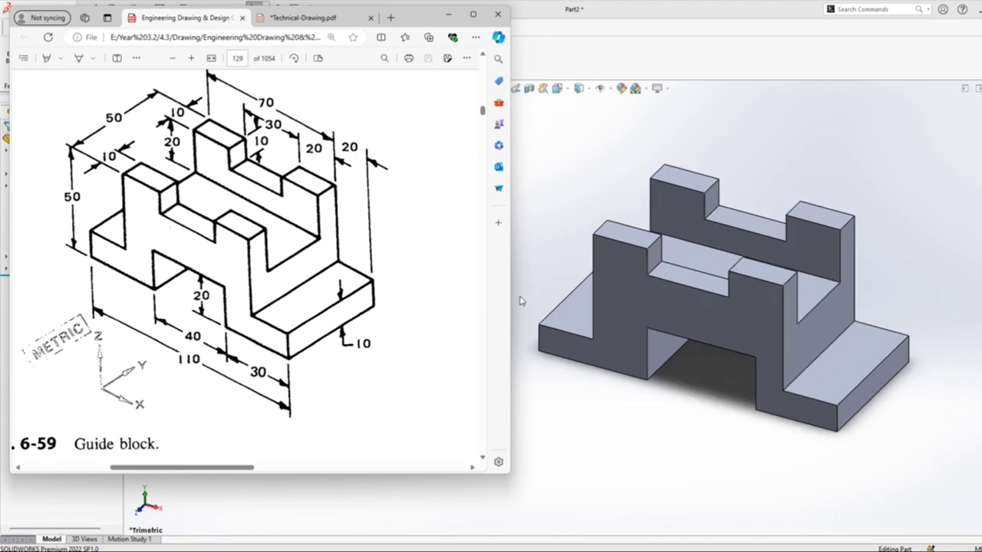
pyautogui.click(544, 148)
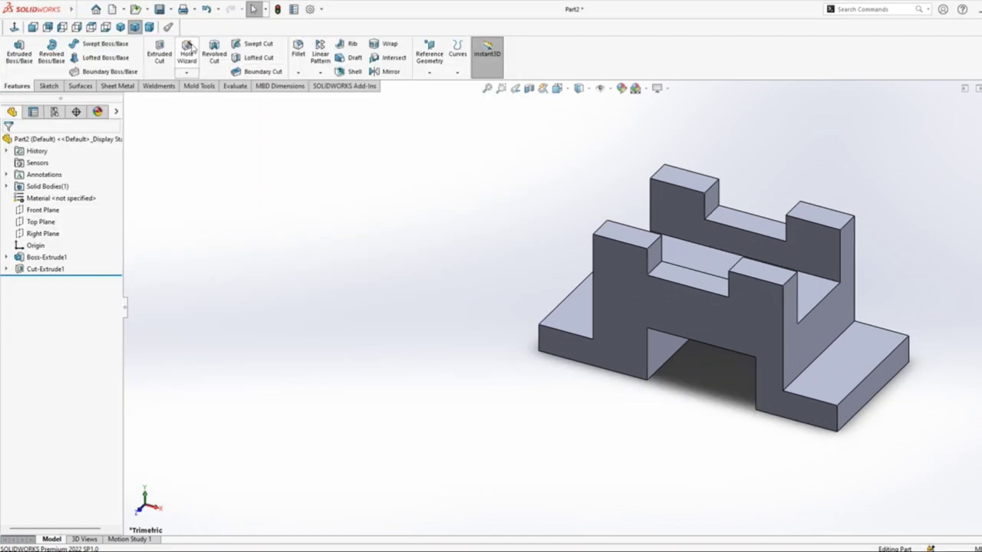
pyautogui.click(121, 27)
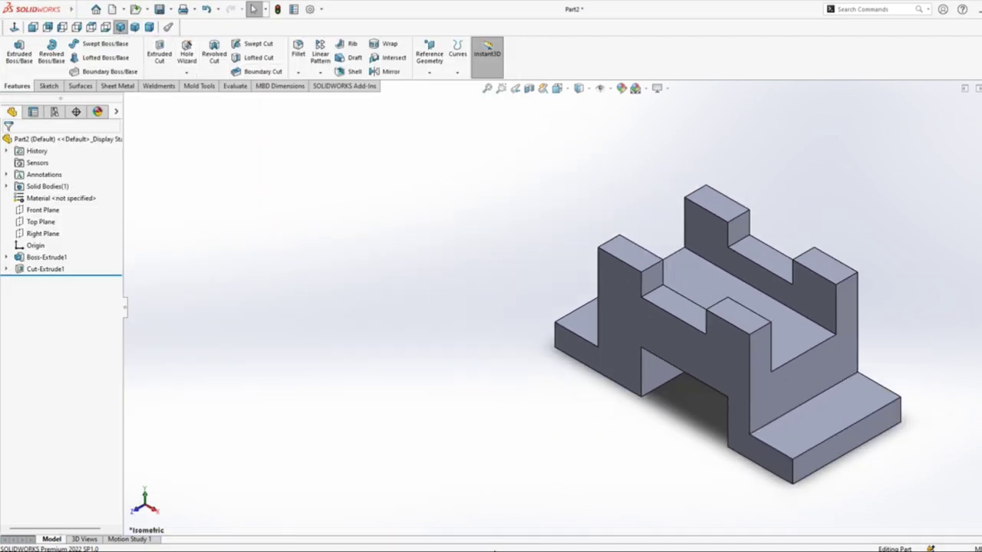
pyautogui.click(470, 529)
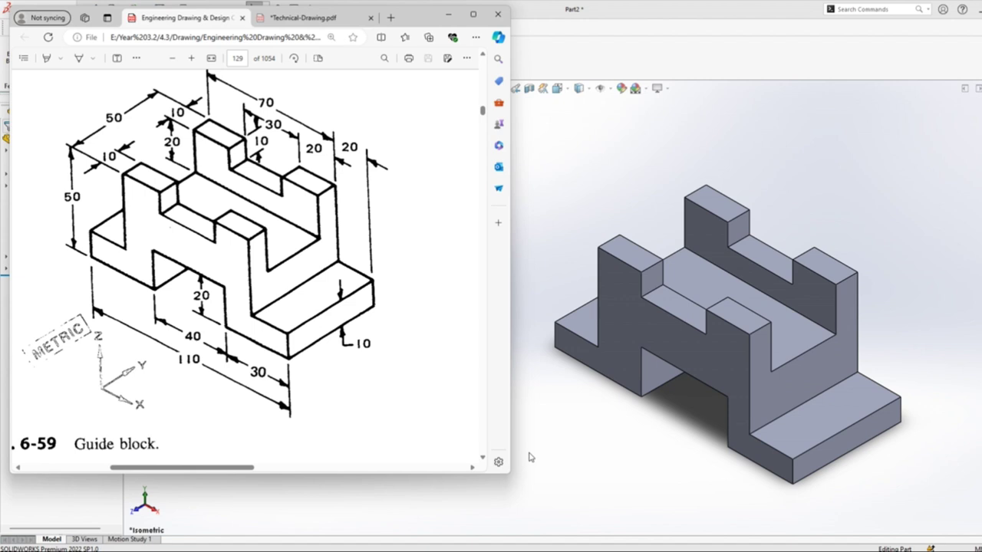